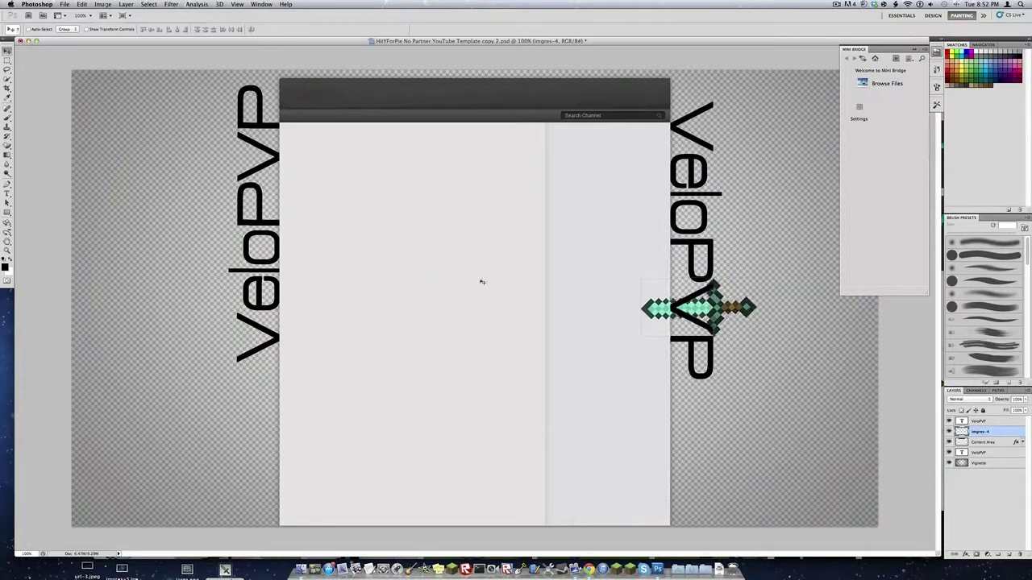
Move the existing sword below the right VeloPVP text and place a second sword image mid-canvas, rotated to point right
left_click_drag(735, 310, 725, 435)
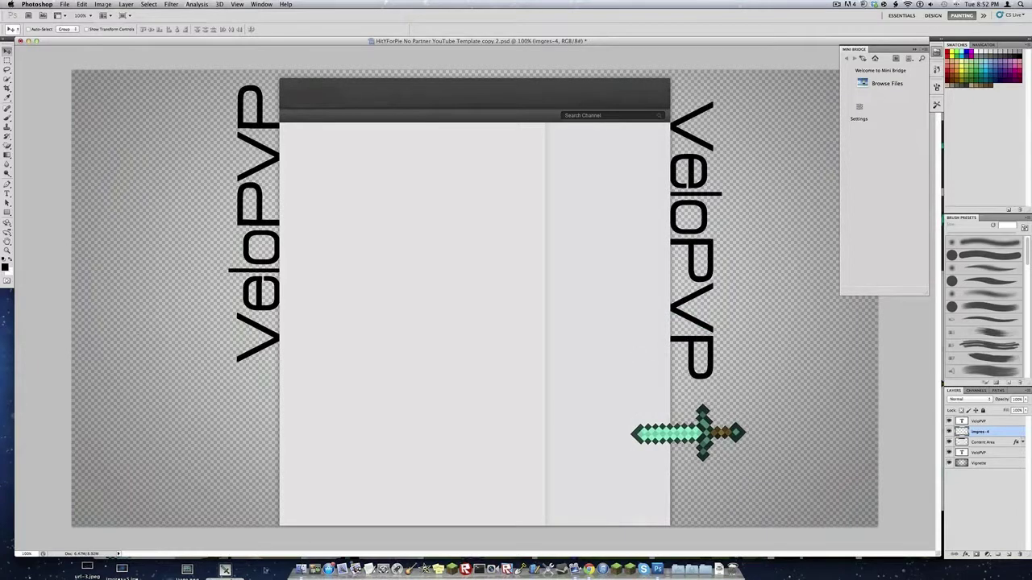
left_click_drag(265, 570, 467, 325)
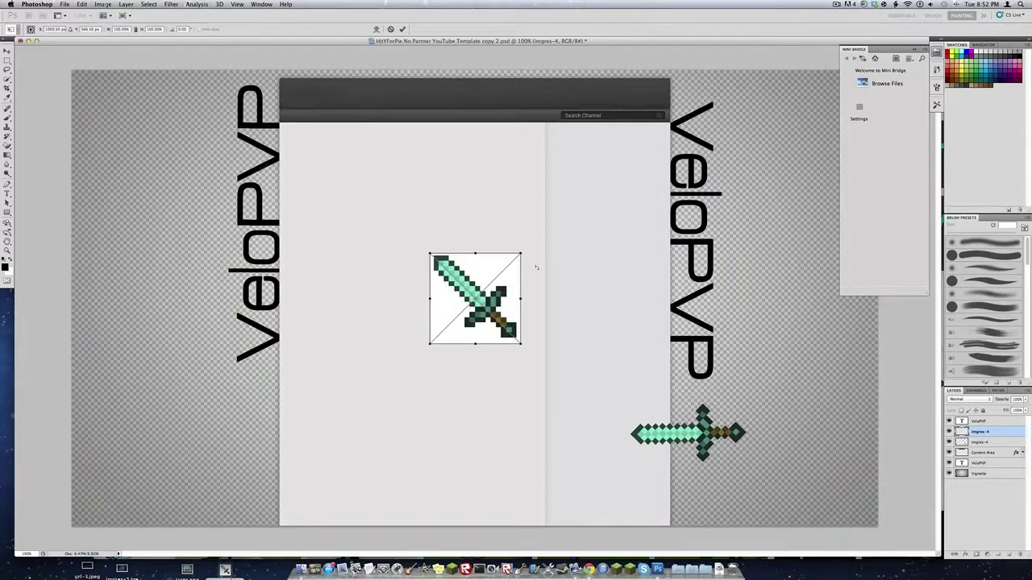
left_click_drag(428, 348, 475, 230)
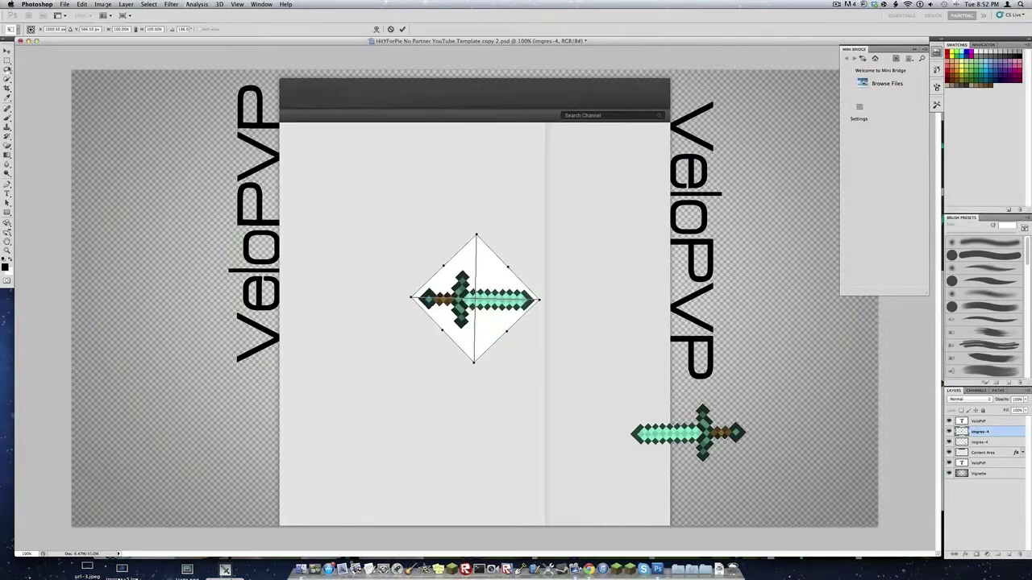
Commit the second sword's placement, rasterize it and erase its white background with the Magic Eraser
left_click(7, 146)
left_click(582, 179)
left_click(493, 272)
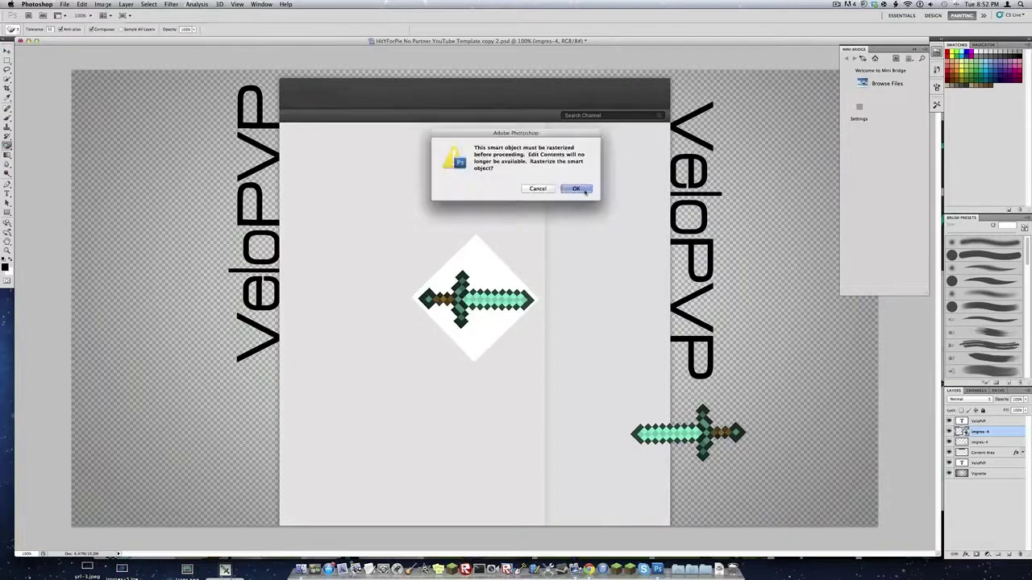
left_click(577, 188)
left_click(475, 339)
Move the second sword to the upper end of the left VeloPVP text and reorder its layer directly beneath that text's layer
left_click(7, 51)
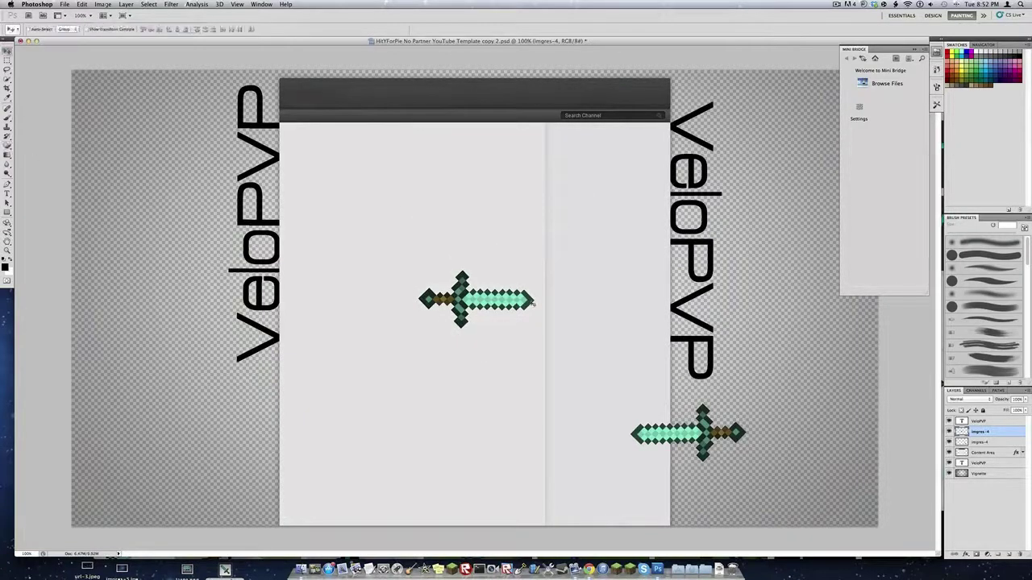
left_click_drag(533, 302, 329, 153)
left_click(989, 423)
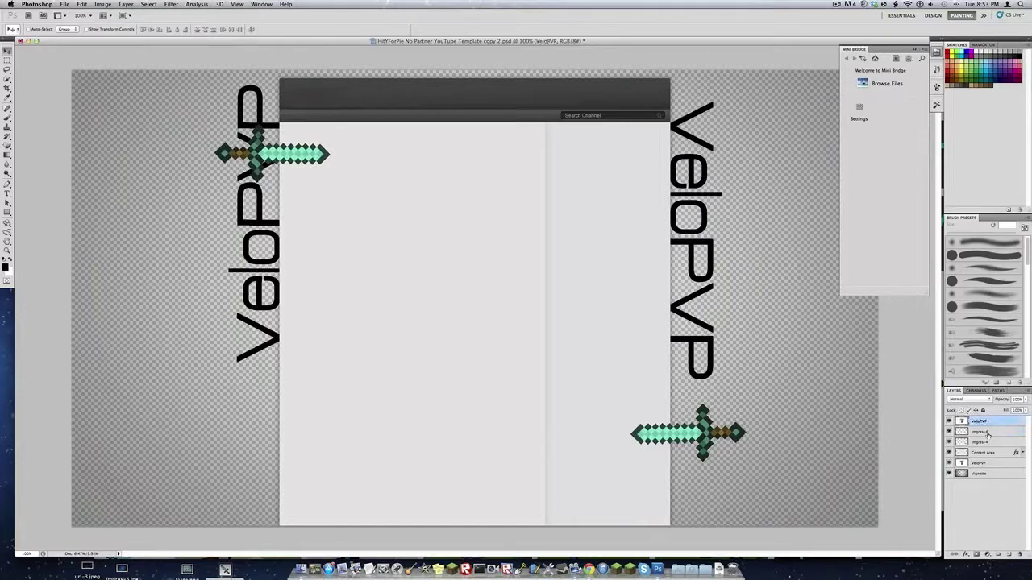
left_click_drag(984, 433, 981, 463)
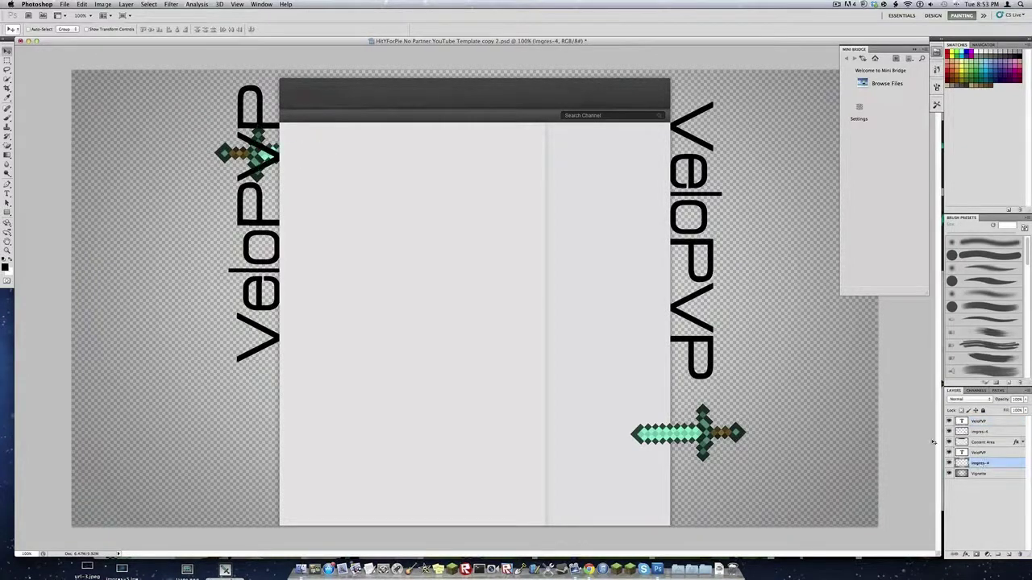
left_click_drag(321, 181, 189, 155)
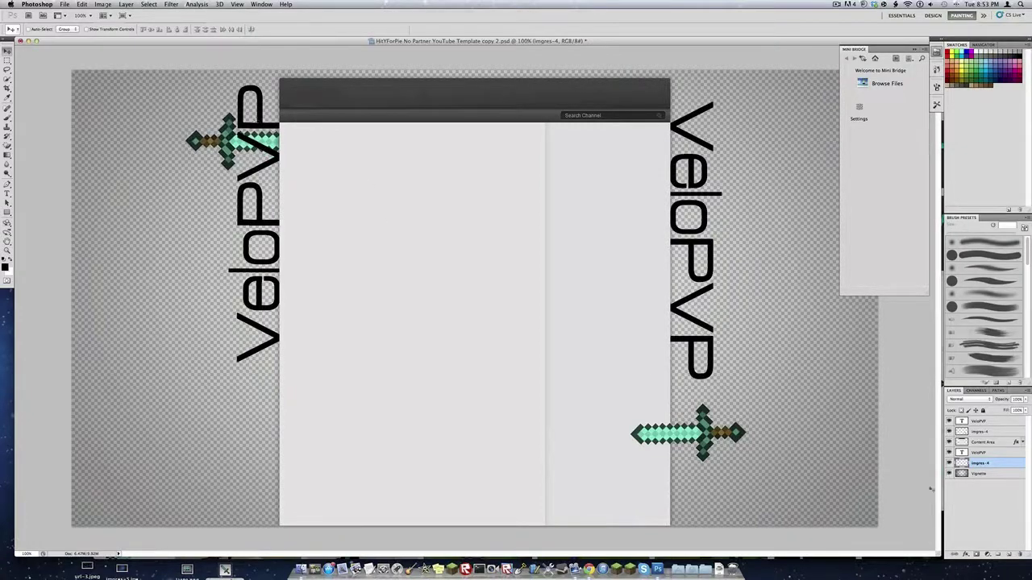
Move the Content Area layer above the right sword's imgres-4 layer so that it covers the blade tip
left_click(980, 475)
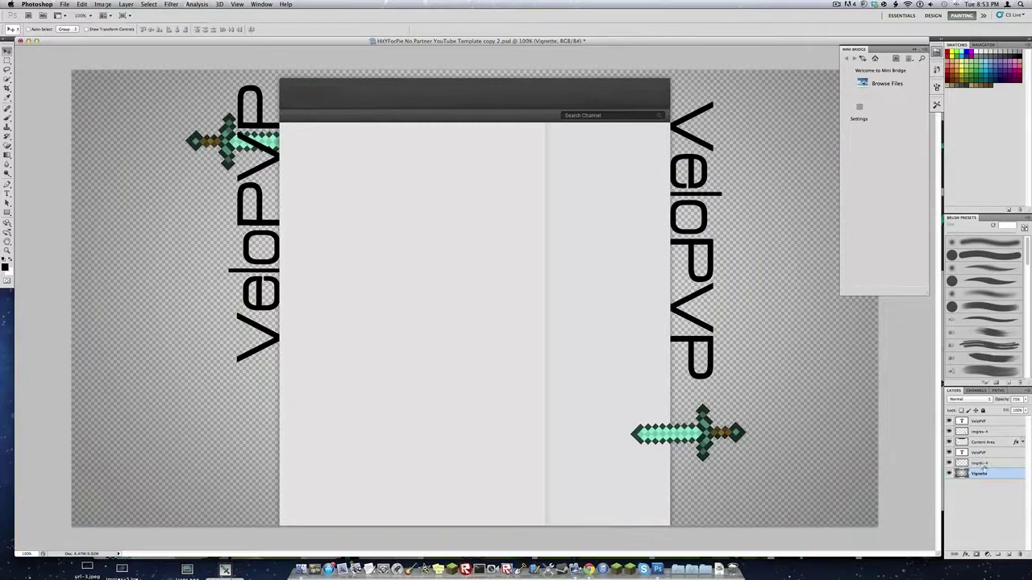
mouse_move(982, 472)
left_mouse_down()
mouse_move(981, 459)
mouse_move(981, 478)
left_mouse_up()
left_click_drag(974, 442, 976, 432)
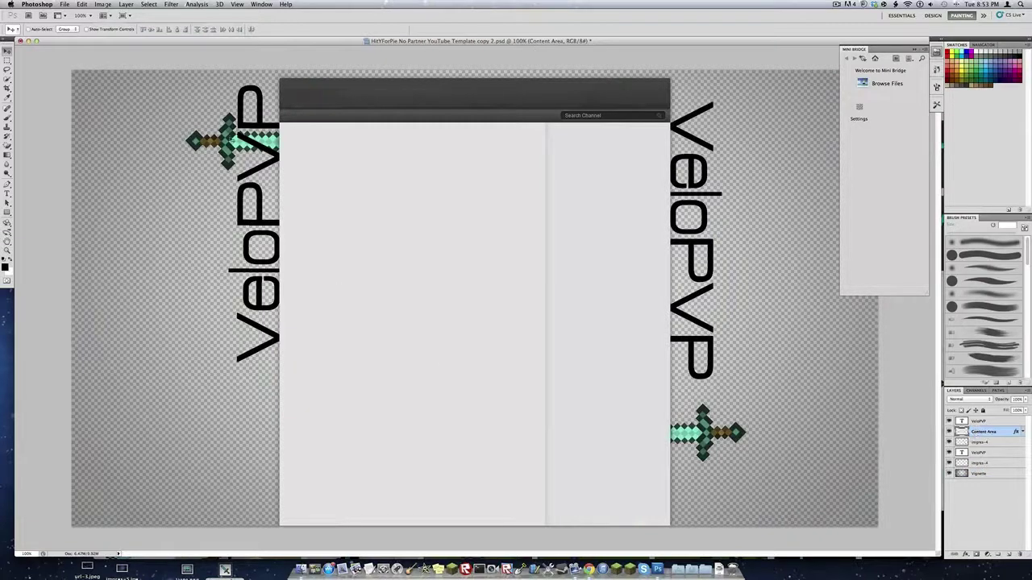
left_click_drag(231, 142, 231, 141)
key("super+z")
Move the left sword up beside the dark header and shift the left VeloPVP text down to sit beneath it
left_click(980, 463)
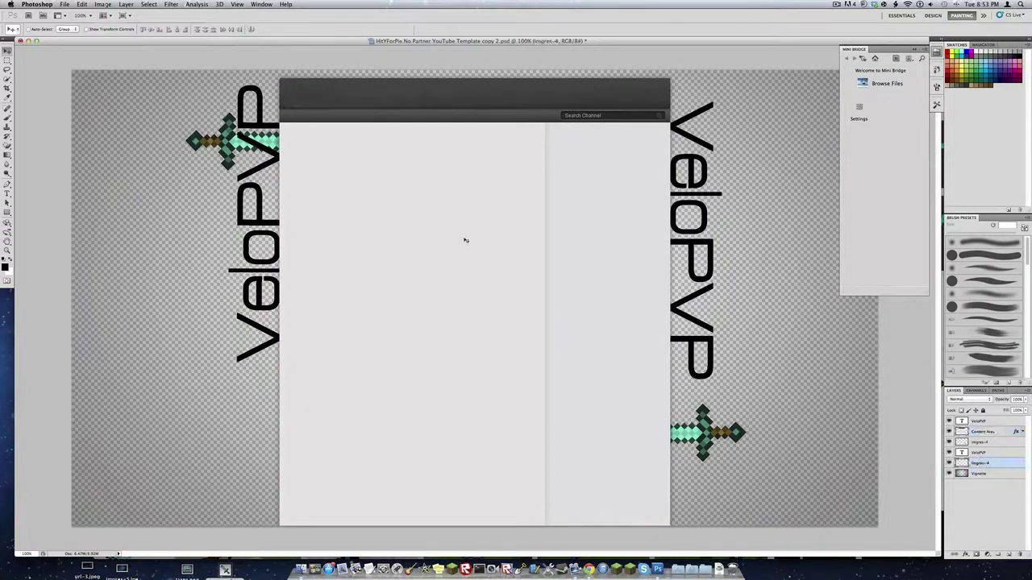
left_click_drag(466, 241, 481, 208)
left_click(997, 454)
left_click_drag(353, 315, 360, 366)
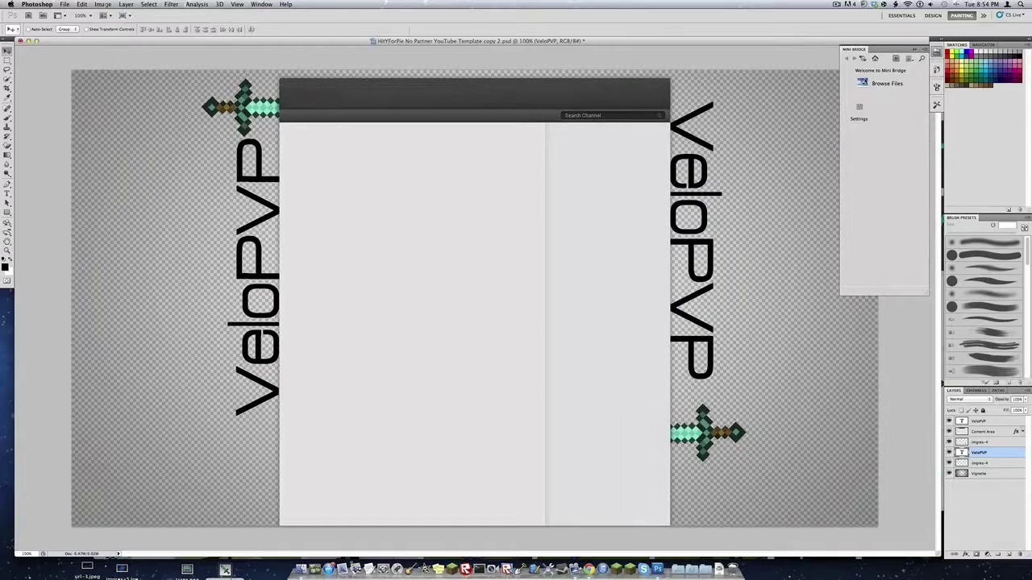
Close the Mini Bridge panel, switch to Chrome and search Google Images for "Diamond minecraft"
left_click(919, 51)
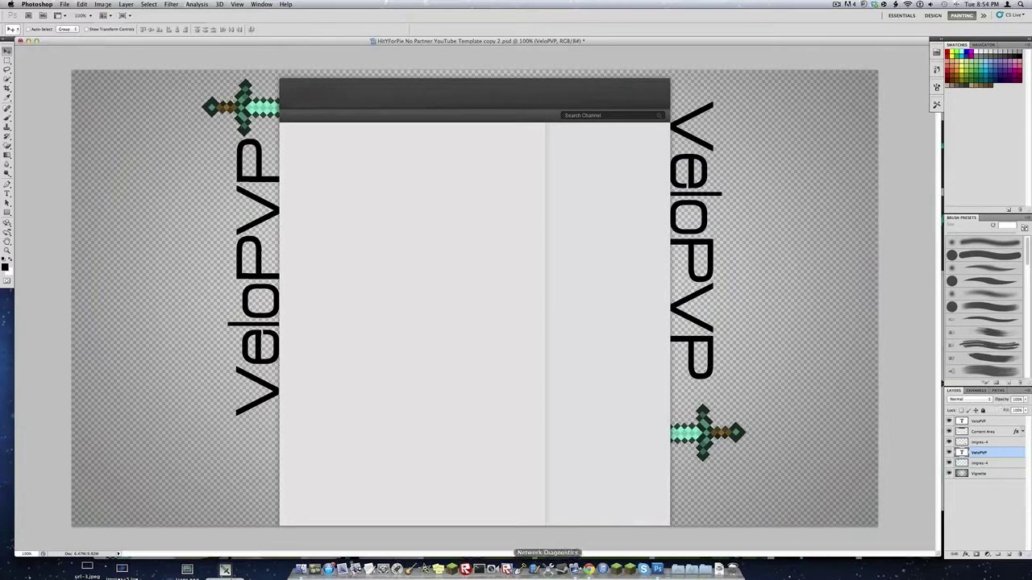
left_click(590, 569)
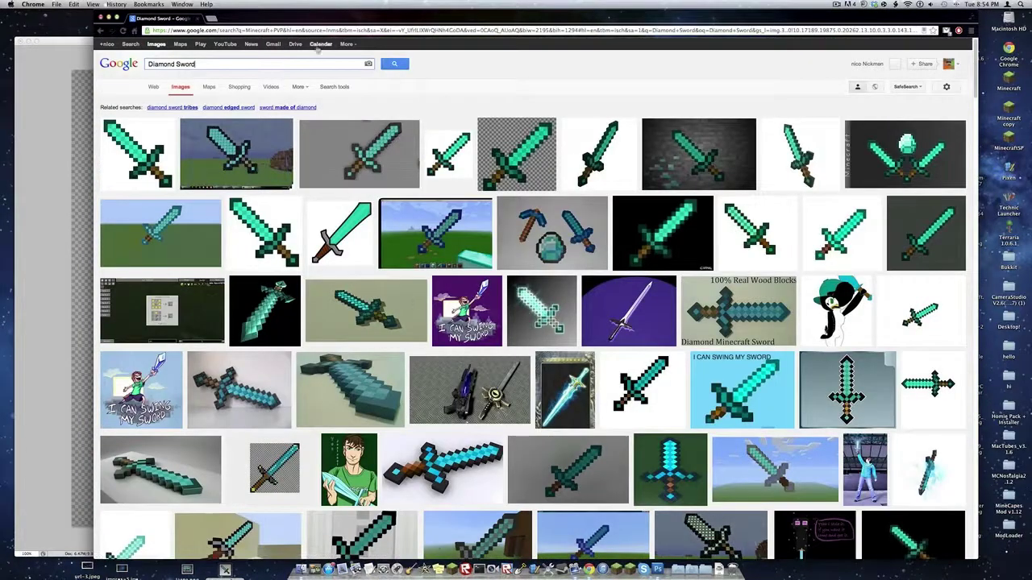
left_click_drag(281, 63, 8, 55)
type("Diamond minecraft")
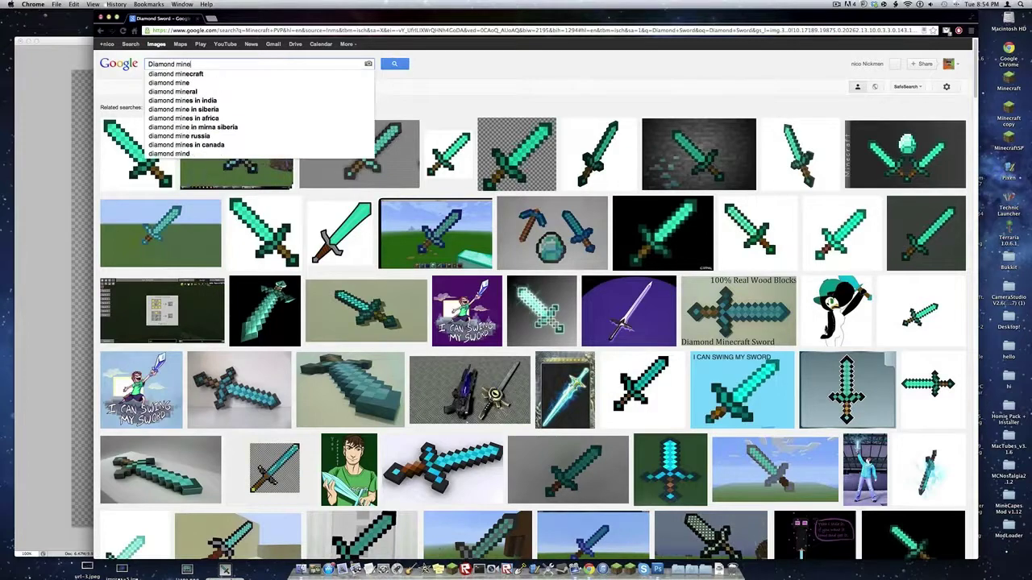
key("Return")
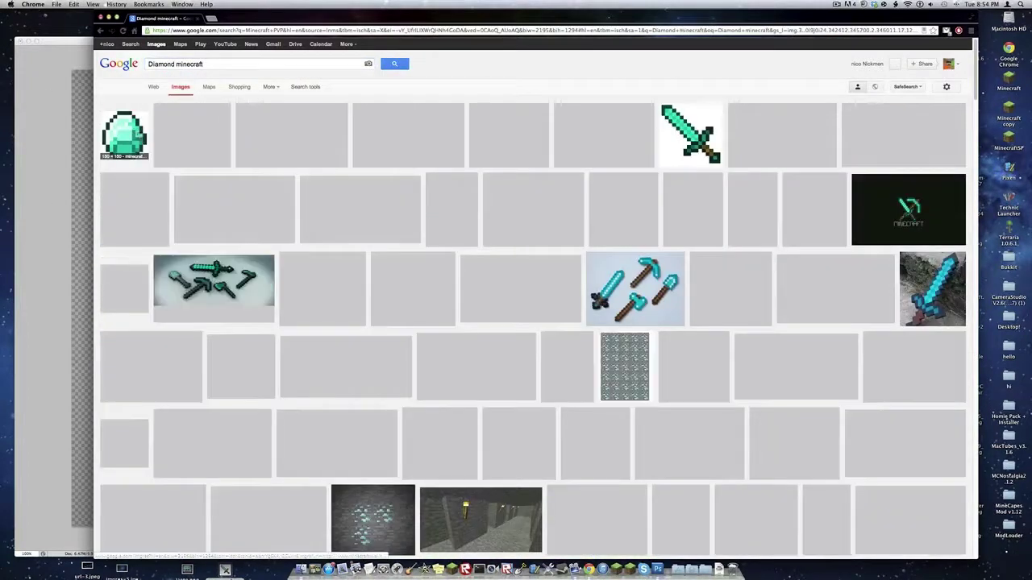
Bring the pixelated diamond image from the search results into the Photoshop template and place it just below the left VeloPVP text
left_click_drag(127, 138, 492, 307)
left_click(63, 440)
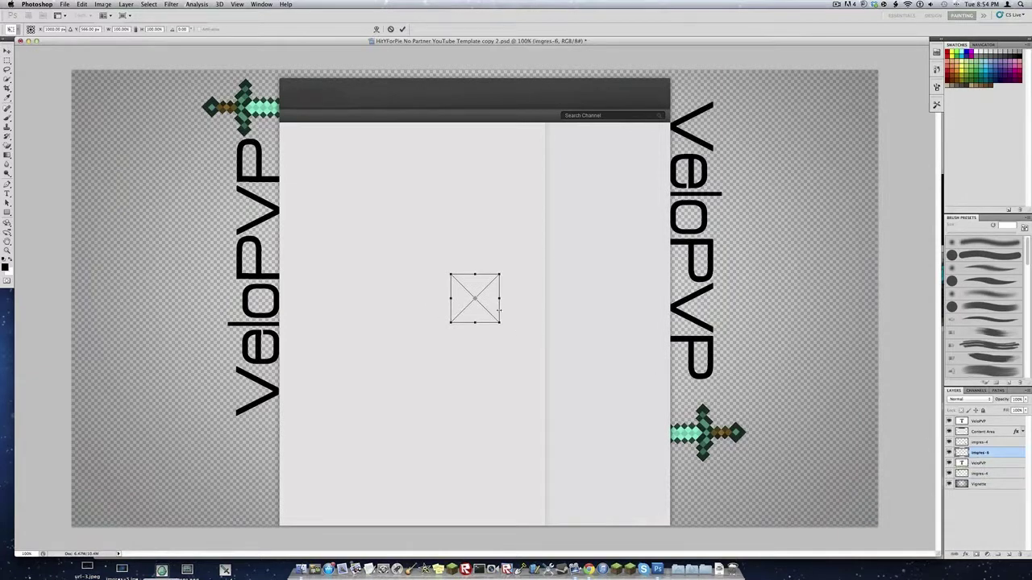
left_click(8, 50)
left_click(545, 181)
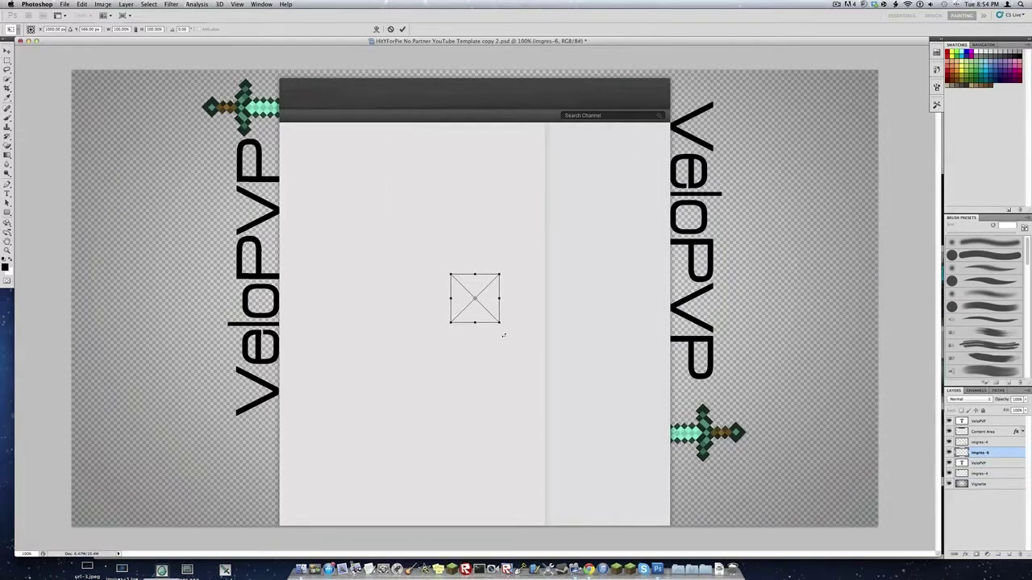
left_click_drag(474, 302, 255, 450)
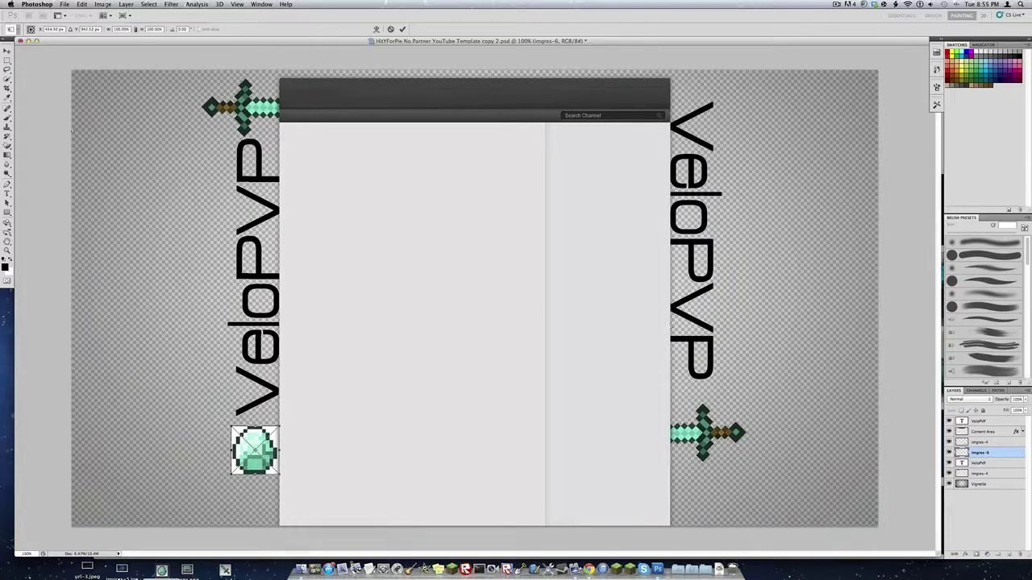
key("Return")
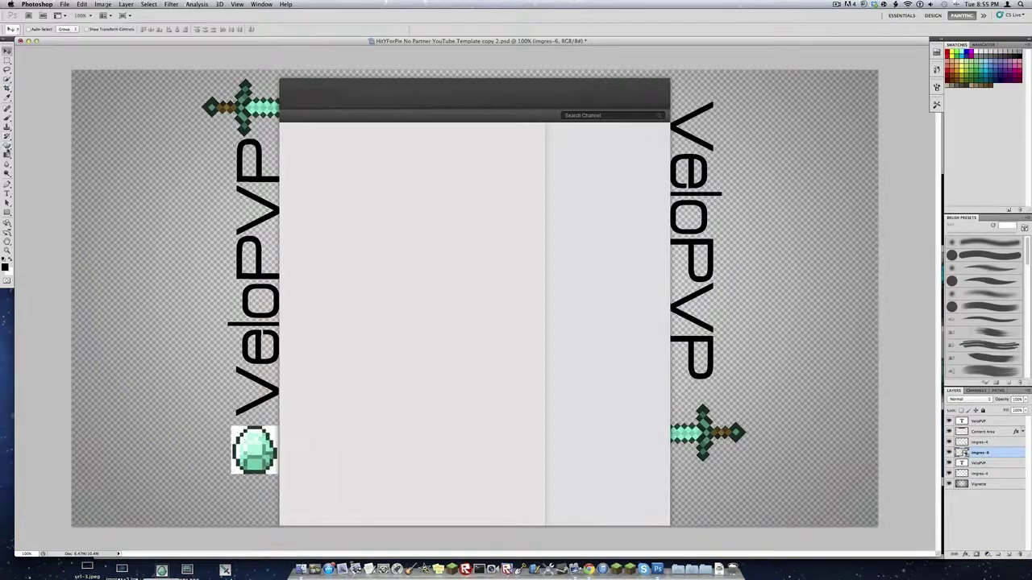
Rasterize the left diamond, erase its white background on both sides and move it up against the VeloPVP text
left_click(8, 146)
left_click(237, 466)
left_click(576, 190)
left_click(281, 466)
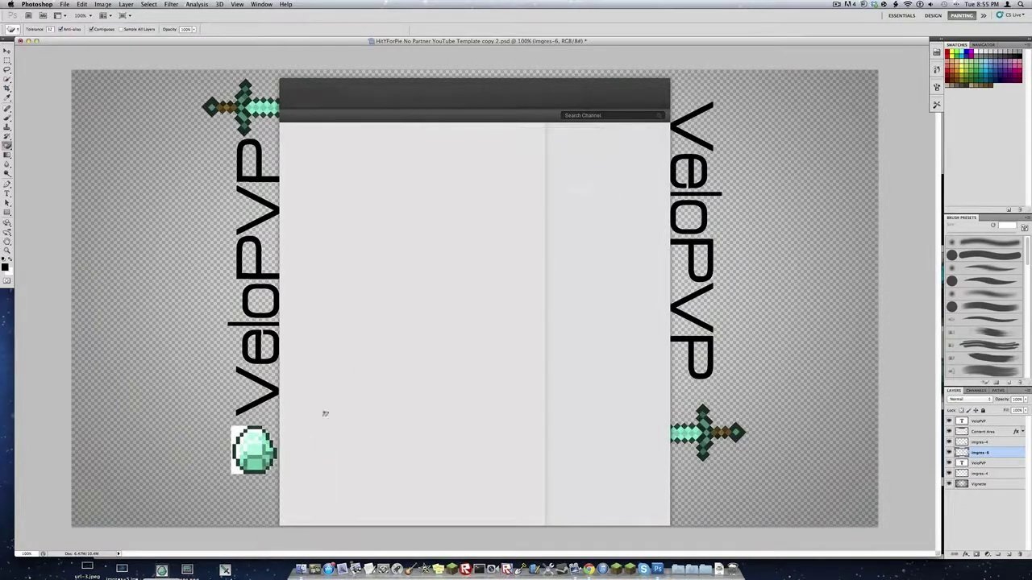
left_click(237, 436)
key("v")
left_click_drag(343, 482, 344, 471)
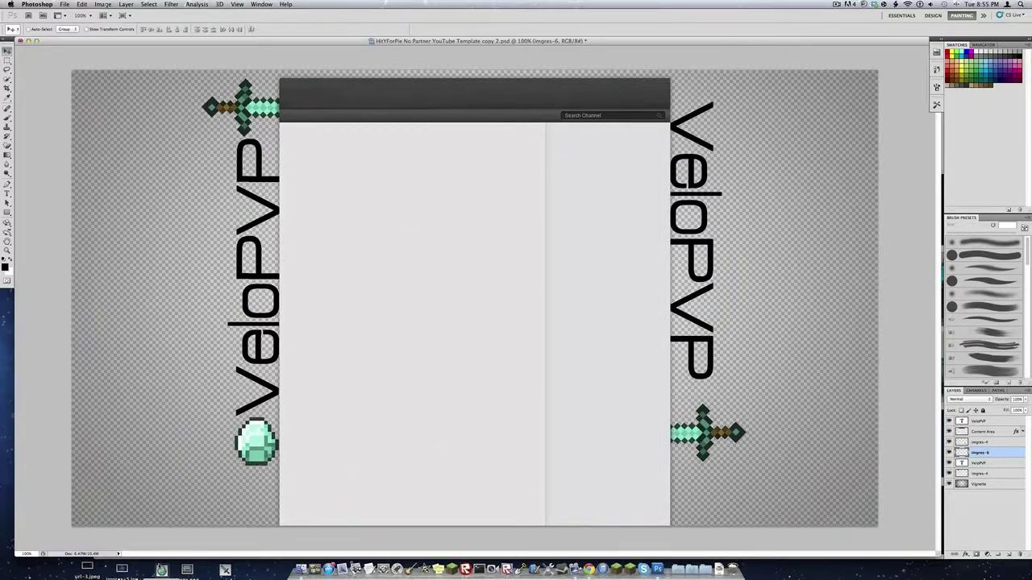
Place a second diamond image over the first letter of the right VeloPVP text
left_click_drag(162, 570, 380, 401)
left_click_drag(485, 312, 756, 128)
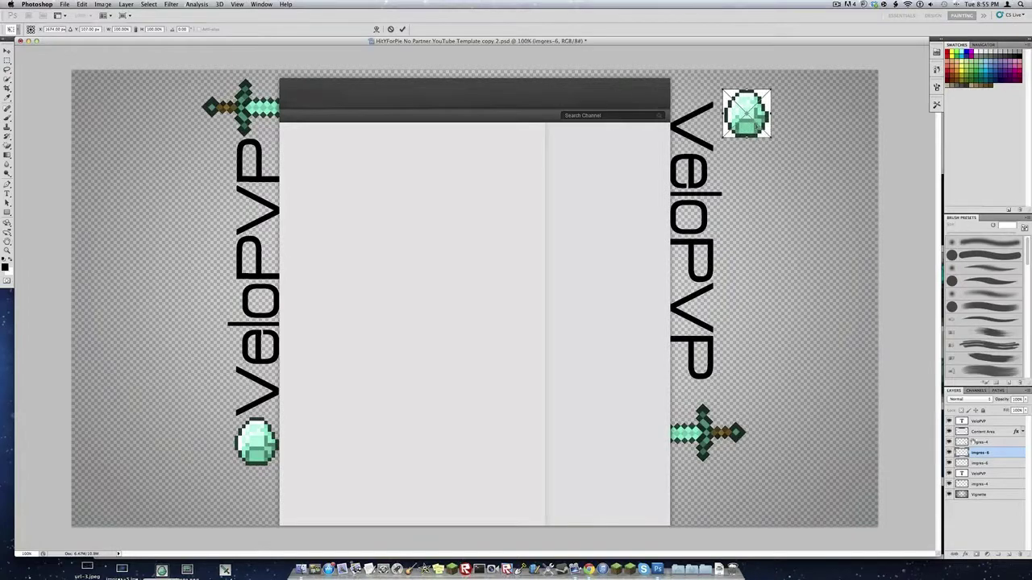
left_click_drag(746, 117, 695, 127)
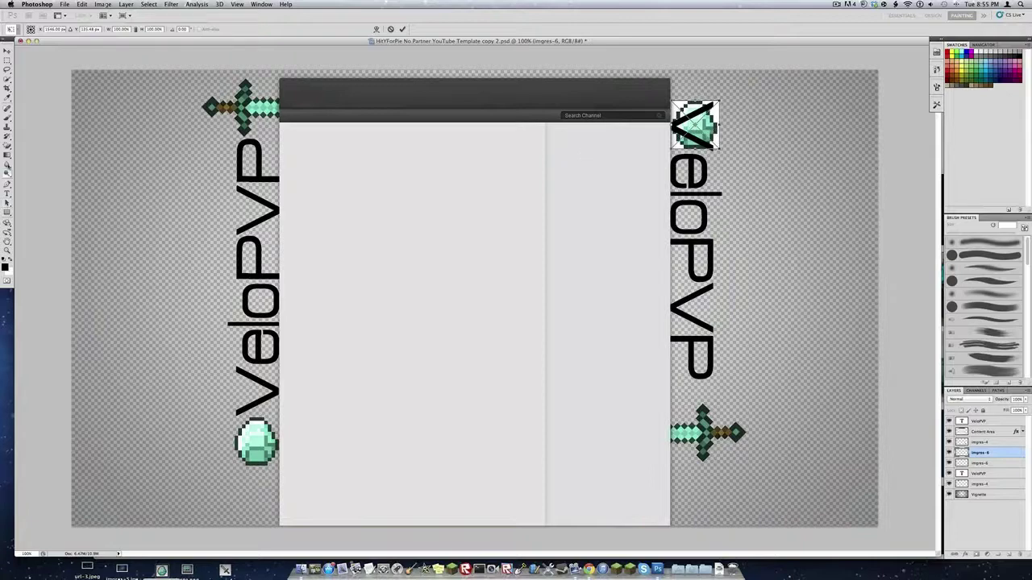
Commit the second diamond's placement, rasterize it and erase its white background with the Magic Eraser
left_click(7, 149)
left_click(582, 182)
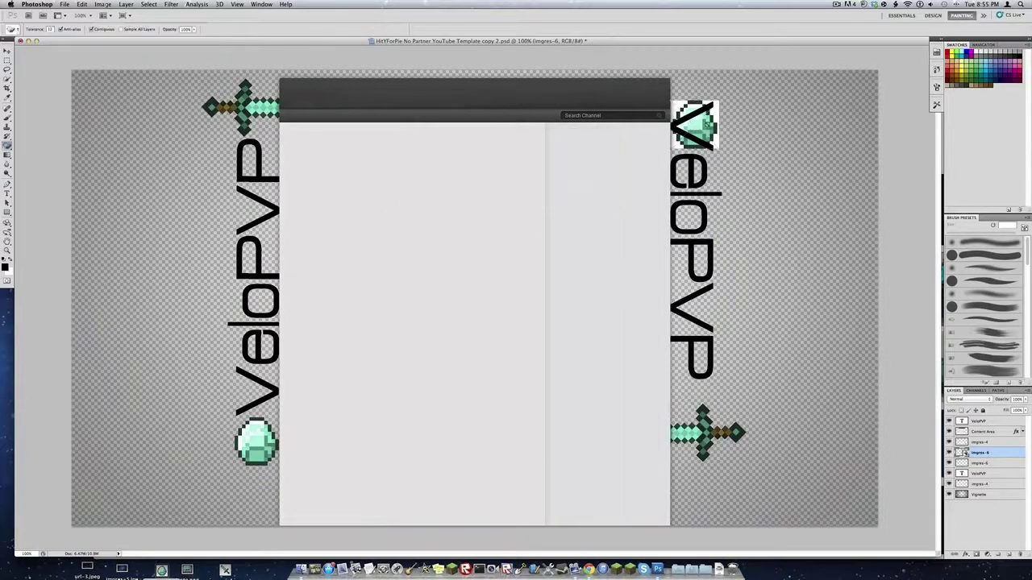
left_click(579, 190)
left_click(678, 108)
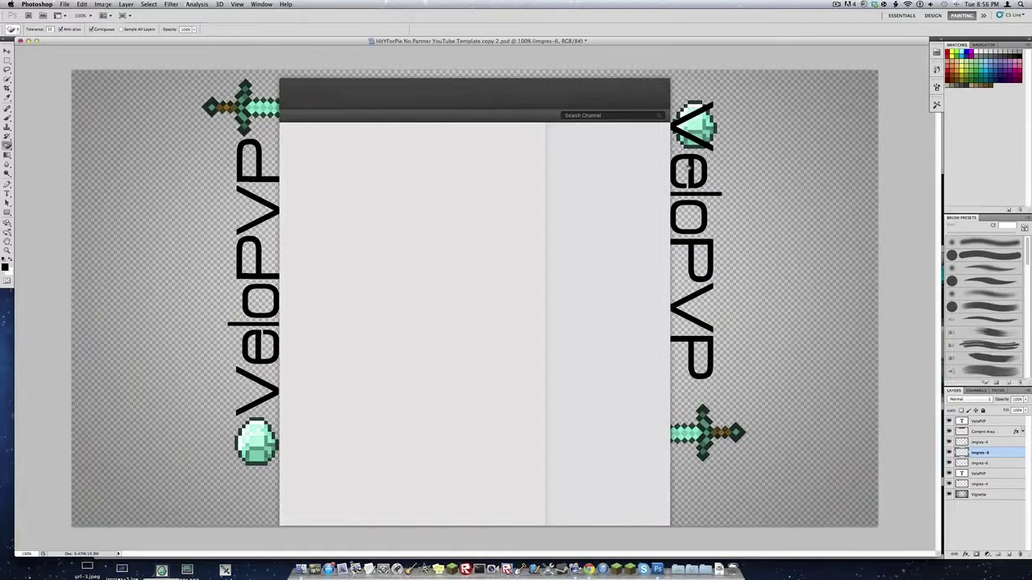
Move the right VeloPVP text down so it starts just below the second diamond
left_click(7, 51)
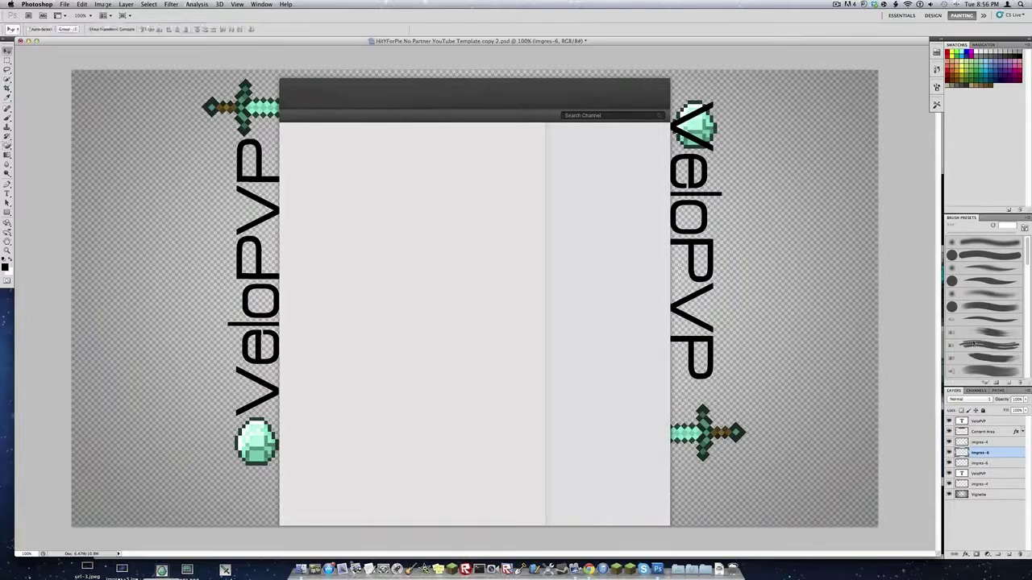
left_click(981, 422)
left_click_drag(841, 394, 843, 432)
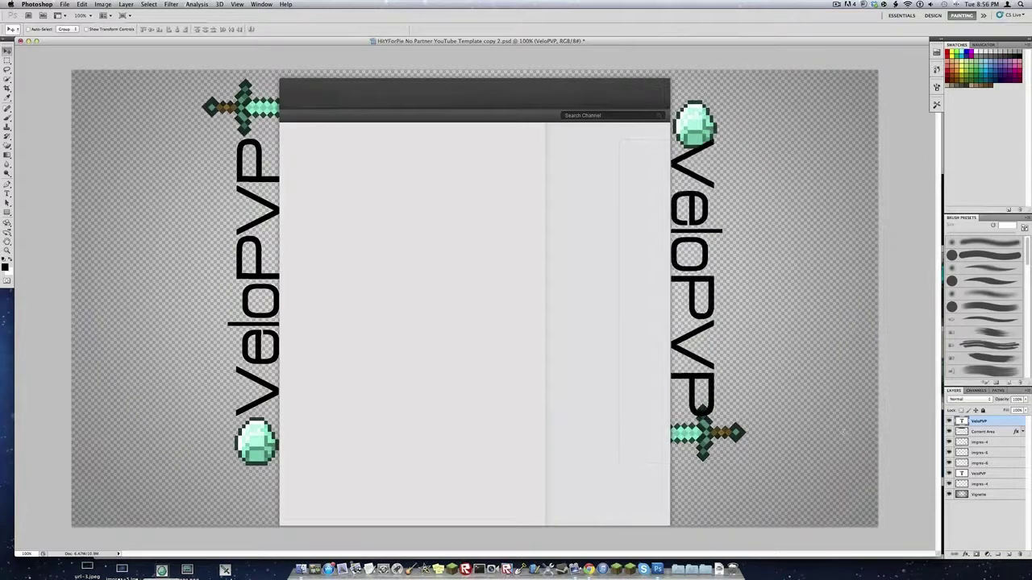
Nudge the left sword down until it sits close to the top of the left VeloPVP text
left_click(984, 484)
key("Down")
key("Down")
key("Down")
key("Down")
key("Down")
key("Down")
key("Down")
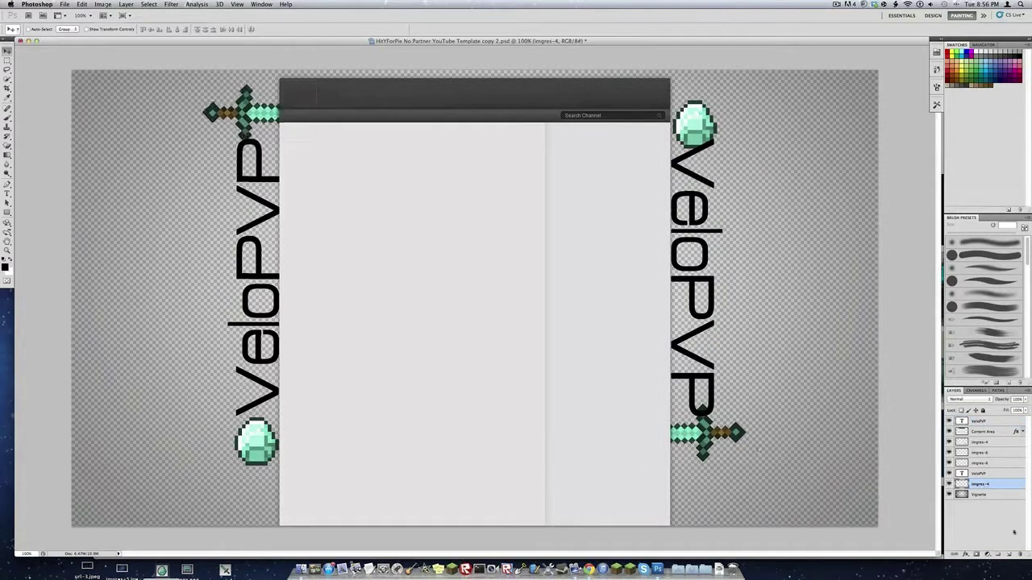
Move the right sword down clear of the VeloPVP text and nudge it slightly left to line up beneath it
left_click(980, 465)
left_click(985, 444)
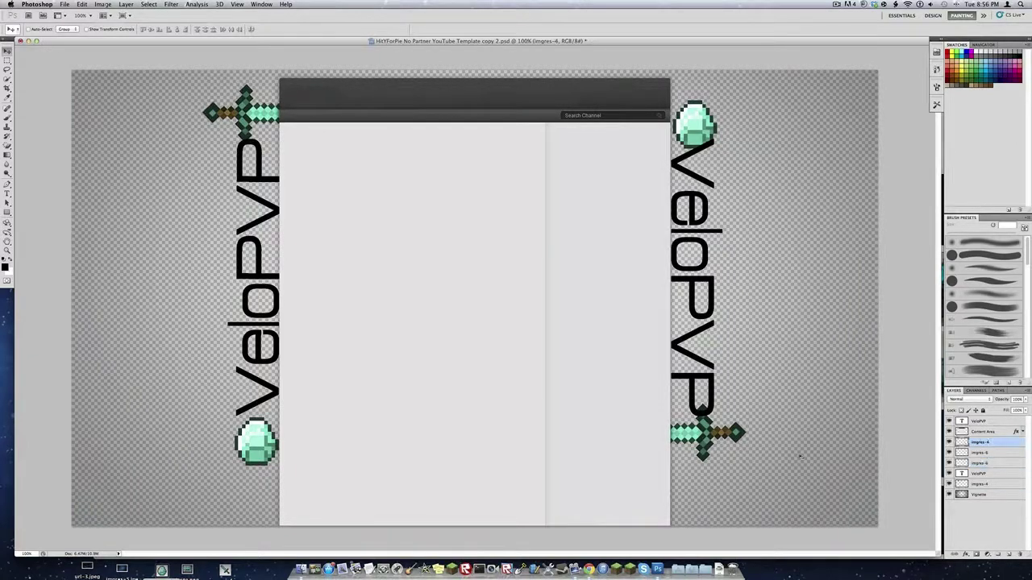
left_click_drag(800, 457, 800, 473)
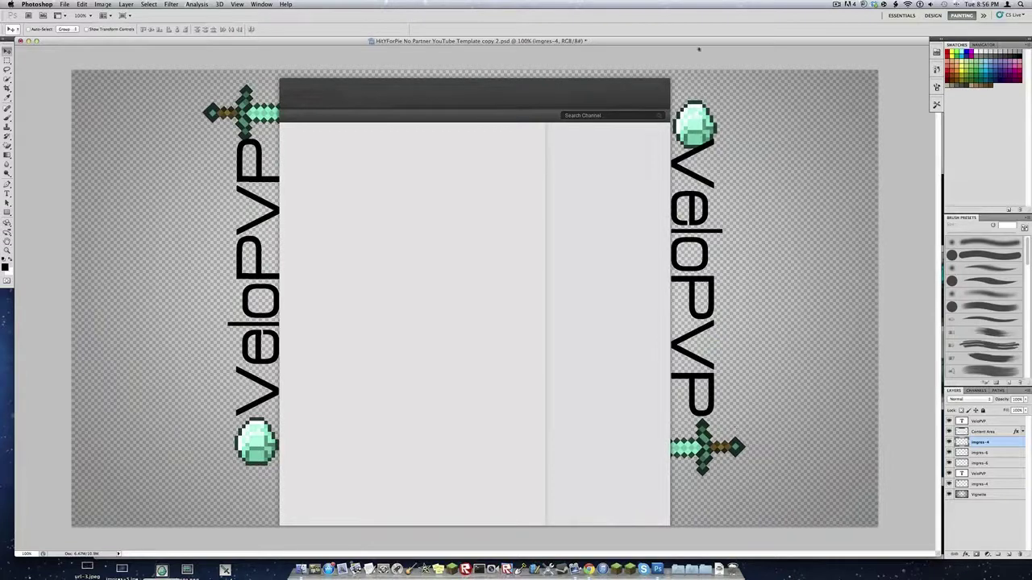
key("Up")
key("Up")
key("Left")
key("Left")
key("Left")
key("Left")
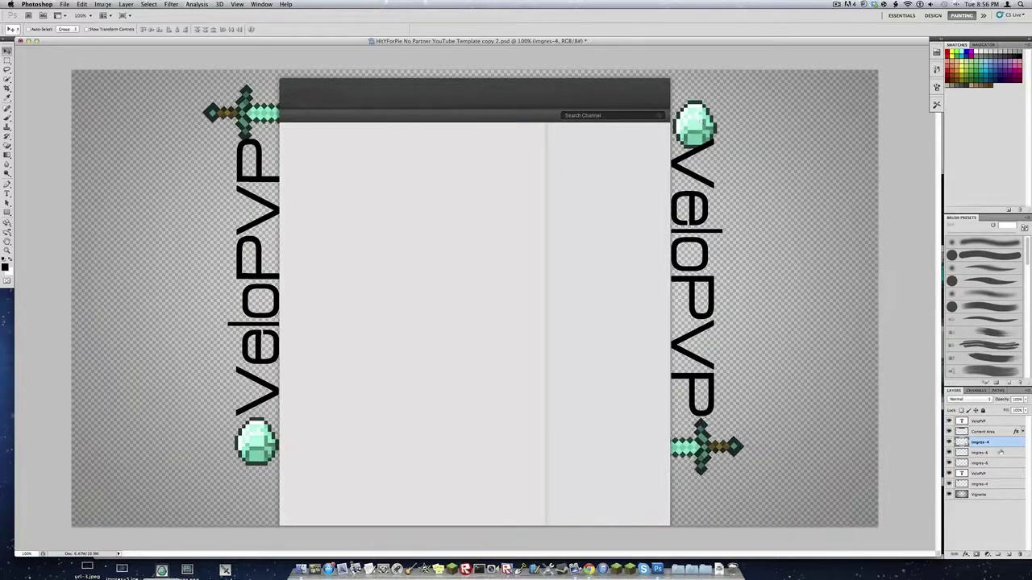
Nudge the right diamond up so it clears the start of the right VeloPVP text
left_click(980, 453)
key("Up")
key("Up")
key("Up")
key("Up")
key("Up")
key("Up")
key("Up")
key("Up")
key("Up")
key("Up")
key("Up")
key("Up")
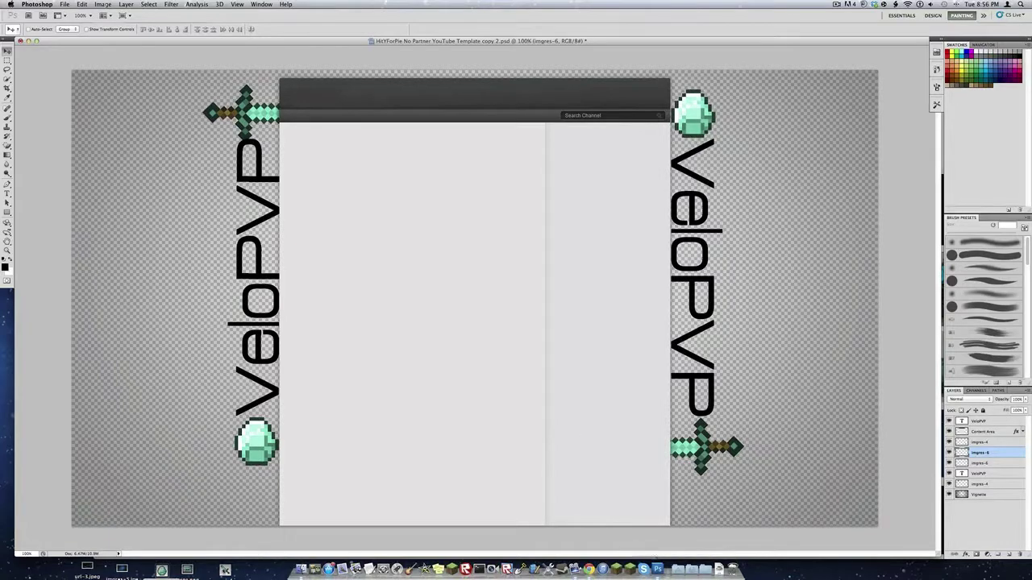
Place the diamond sword image beside the left VeloPVP text, tilted slightly counterclockwise, and erase its white background
left_click_drag(225, 571, 182, 401)
left_click_drag(524, 351, 196, 293)
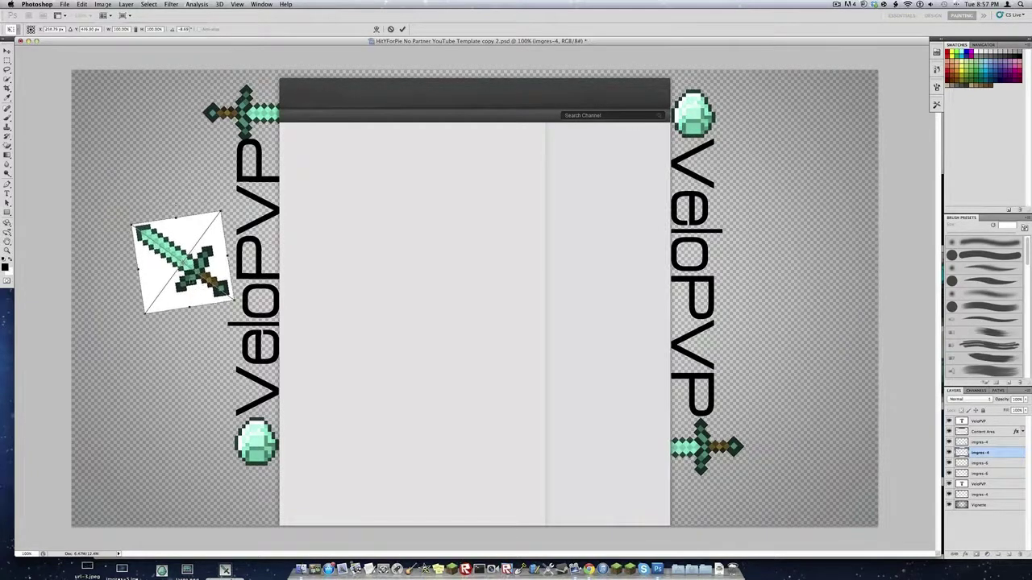
left_click(7, 53)
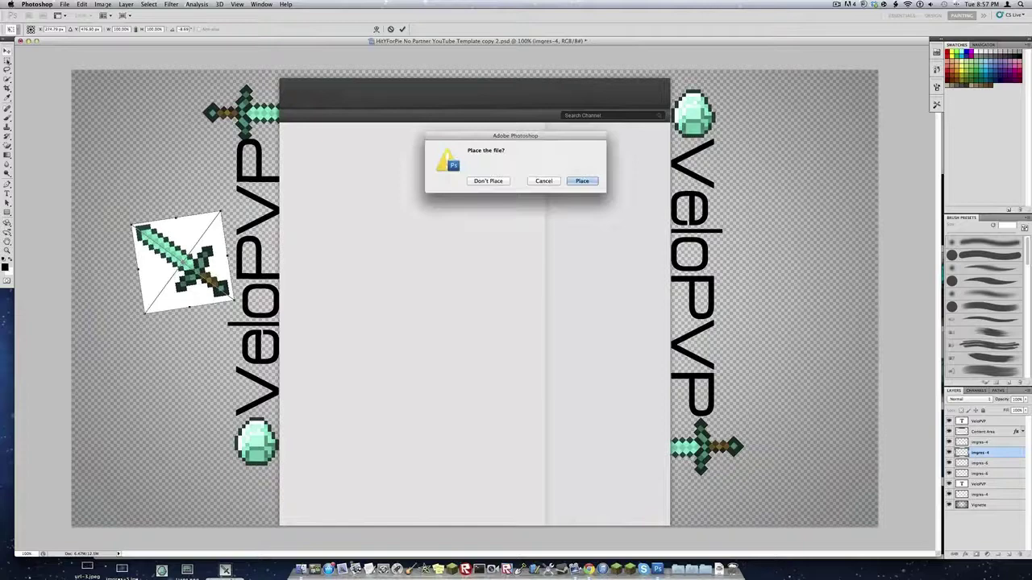
left_click(582, 181)
left_click(8, 146)
left_click(197, 234)
key("Return")
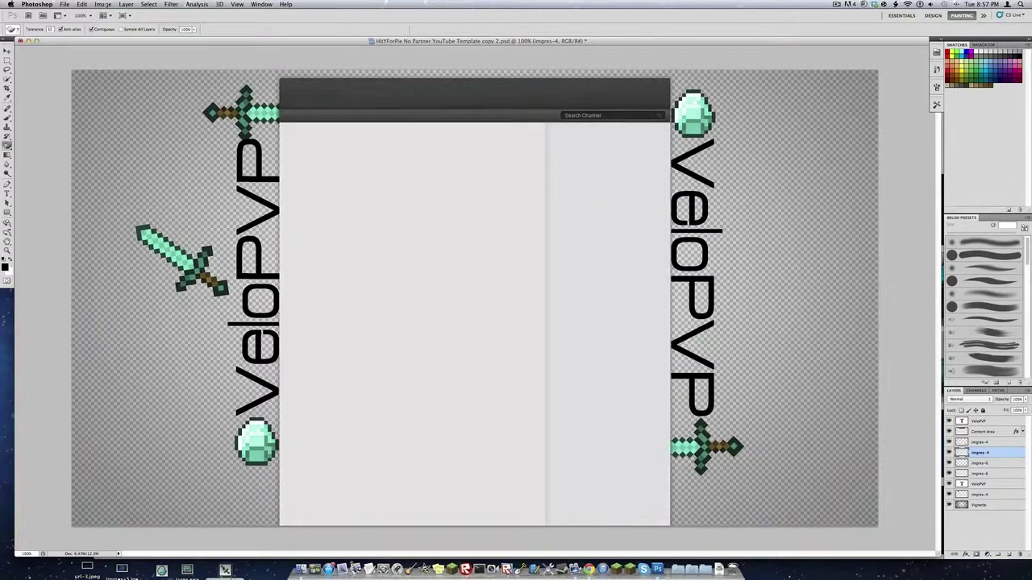
Place another diamond sword image just left of the tilted sword and rotate it so its blade points up and to the right
left_click_drag(225, 570, 401, 360)
left_click_drag(483, 298, 137, 315)
left_click_drag(170, 373, 145, 343)
left_click_drag(81, 349, 70, 261)
left_click_drag(138, 323, 154, 300)
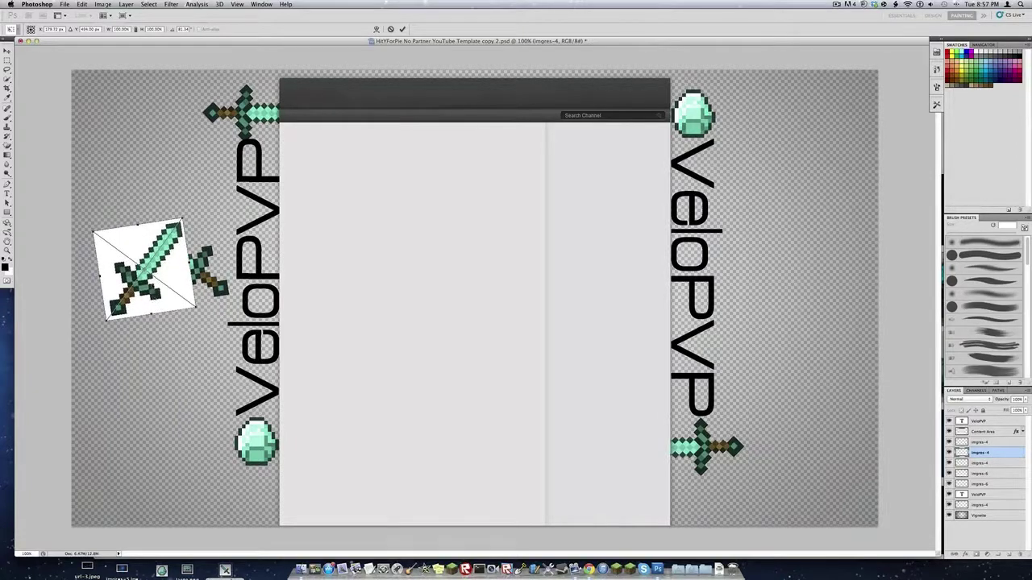
Commit the placement of the second tilted sword and erase its white background with the Magic Eraser
left_click(8, 146)
left_click(579, 182)
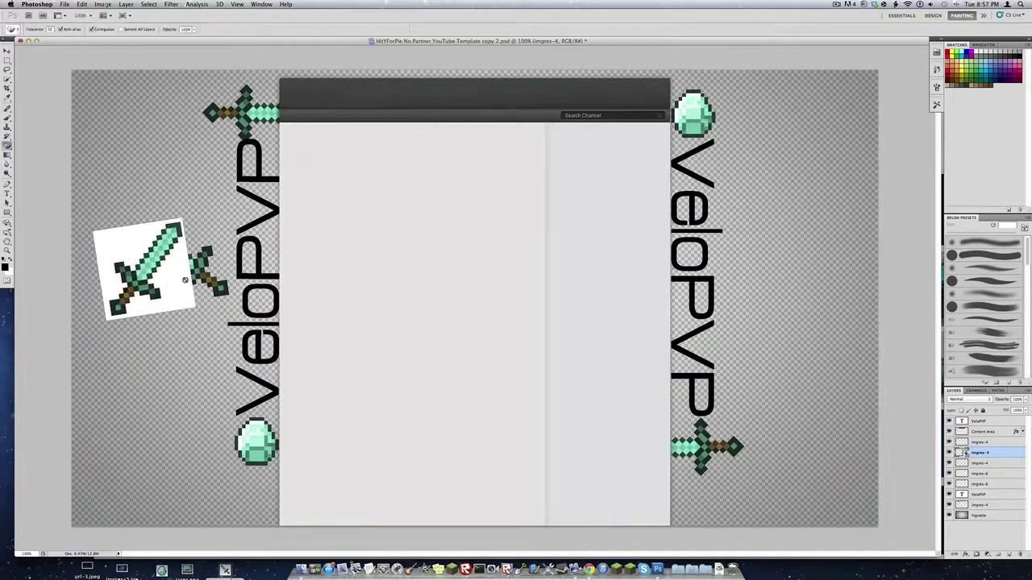
left_click(160, 283)
left_click(577, 188)
left_click(176, 283)
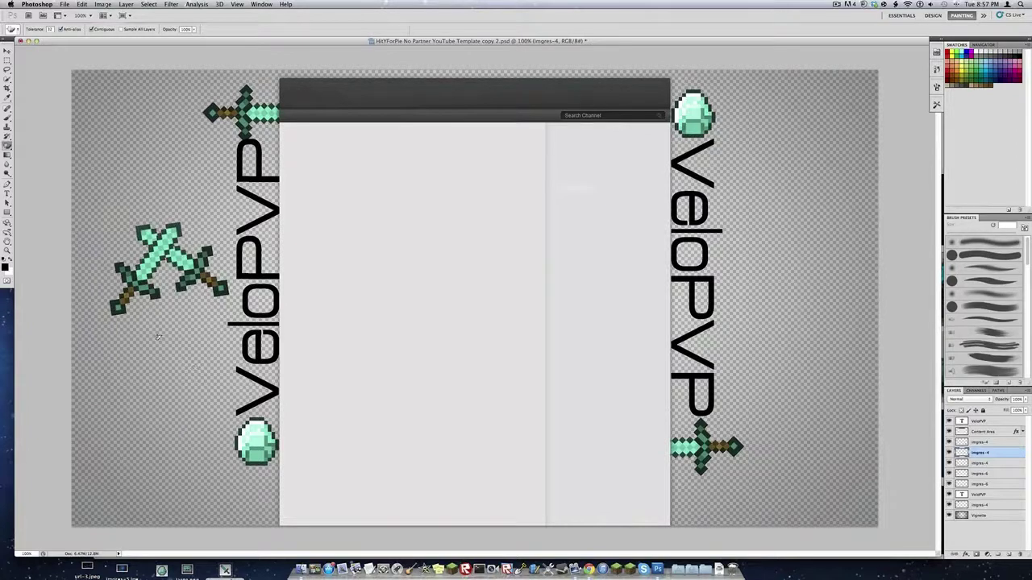
Move the second tilted sword down near the left diamond's level, and nudge the sword under the right VeloPVP text slightly down and right
left_click(7, 51)
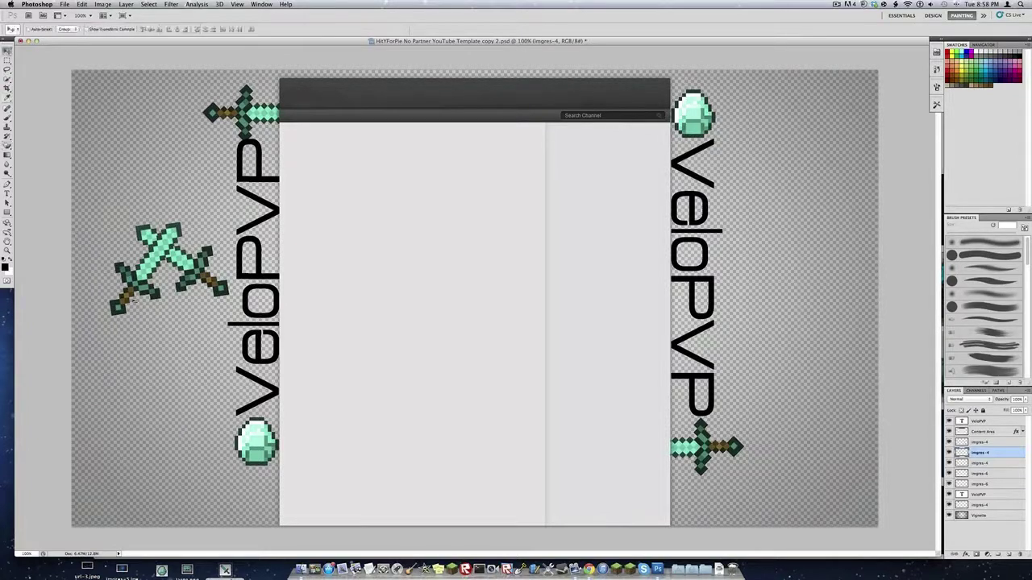
left_click_drag(136, 300, 135, 429)
left_click(980, 442)
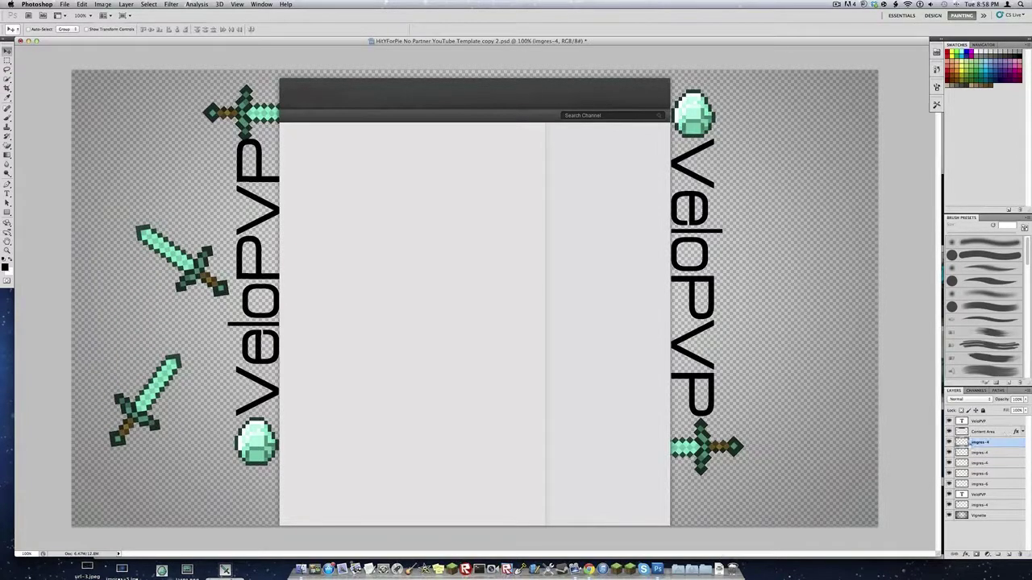
mouse_move(651, 407)
left_mouse_down()
mouse_move(654, 436)
mouse_move(658, 422)
left_mouse_up()
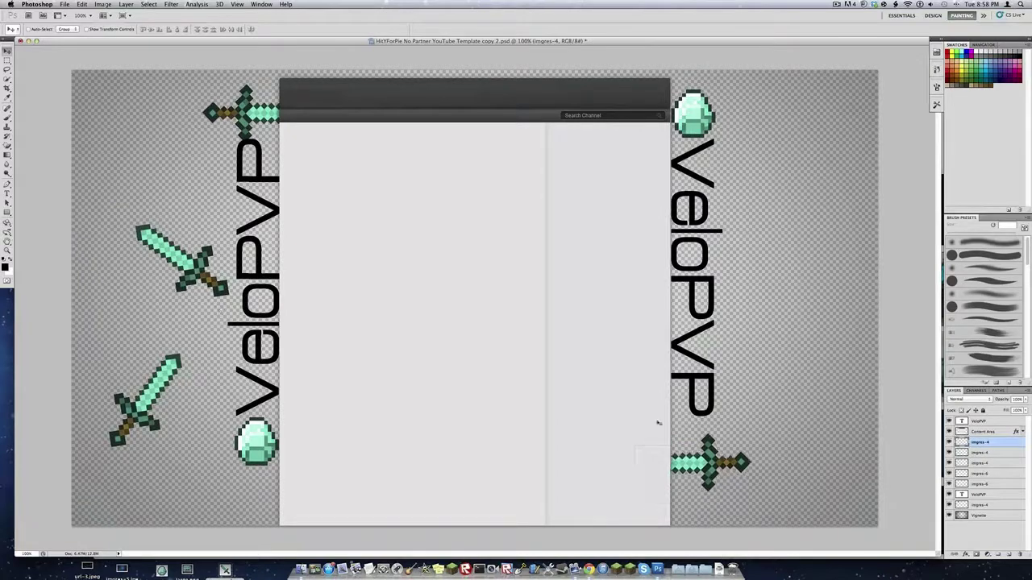
Move the first tilted sword down so it crosses the other one beside the left diamond, forming a crossed pair
left_click(990, 464)
left_click_drag(306, 295, 288, 435)
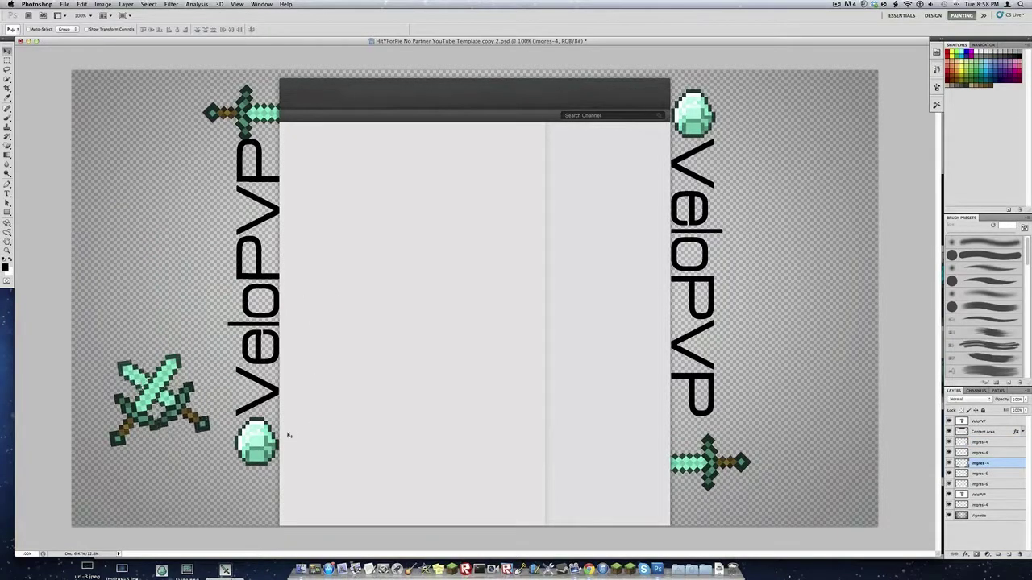
left_click_drag(193, 426, 198, 429)
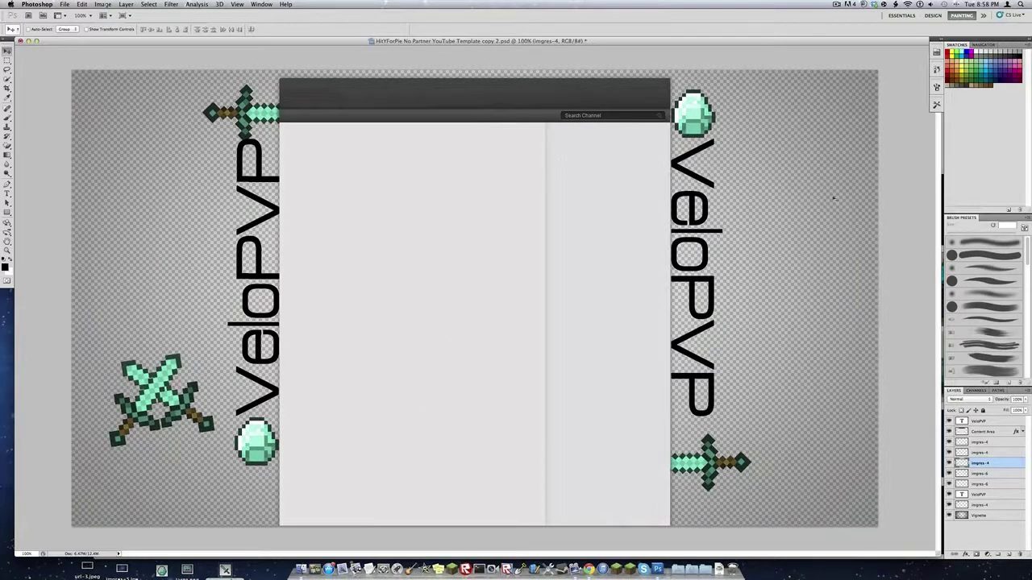
Change the colour of the whole left VeloPVP text to white
left_click(979, 494)
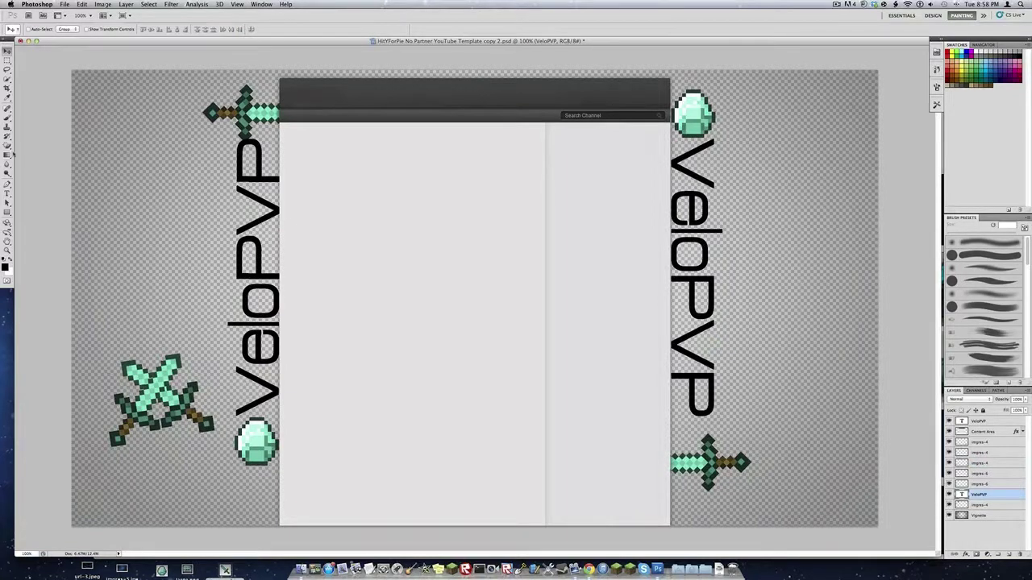
key("t")
left_click(263, 195)
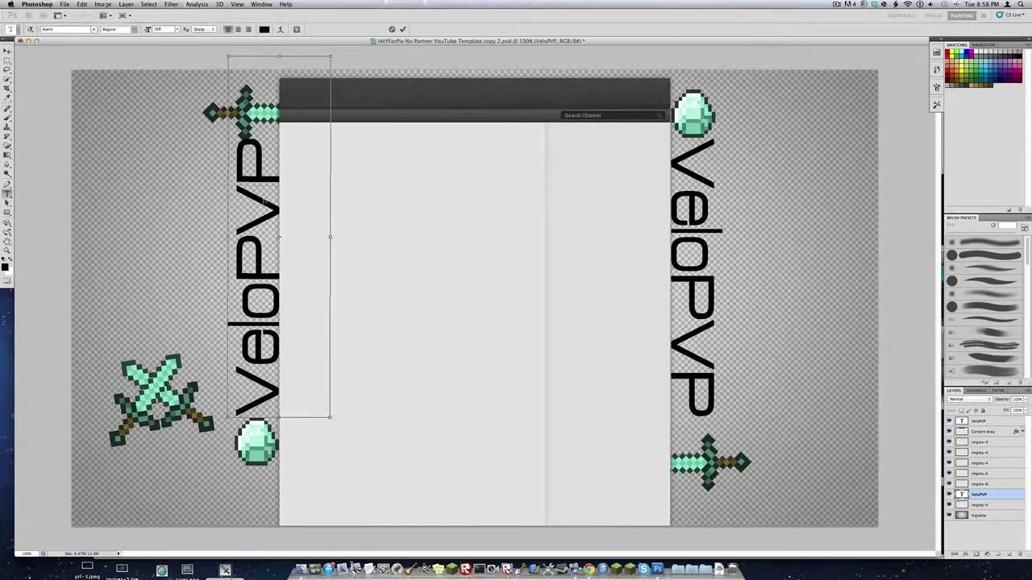
key("super+a")
left_click(264, 29)
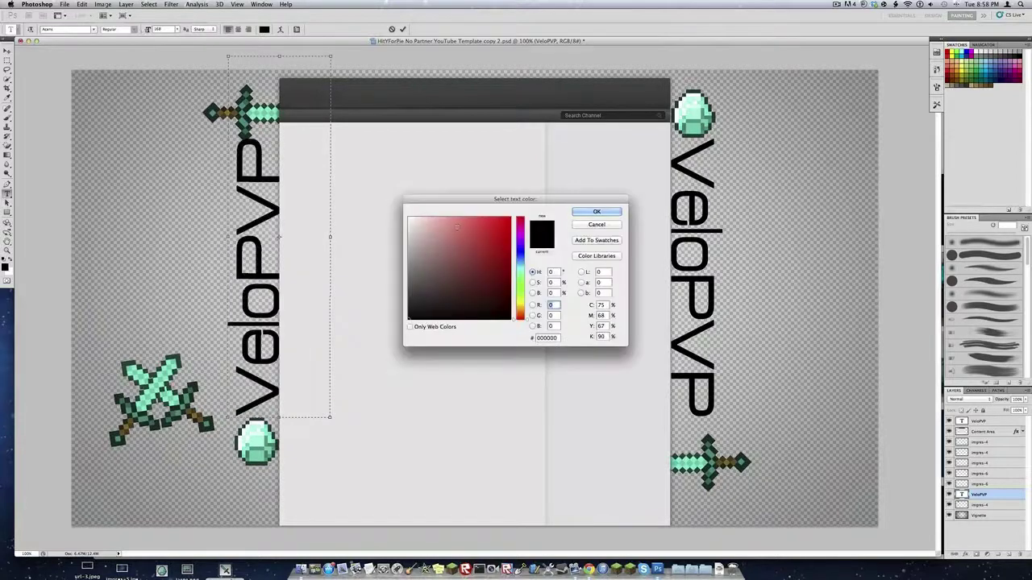
left_click(409, 218)
left_click(618, 211)
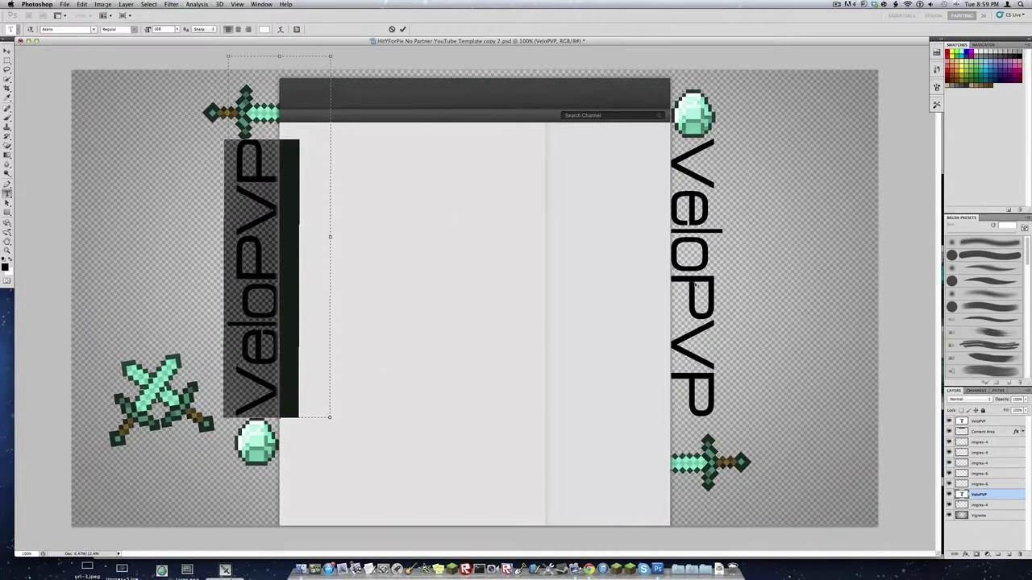
Change the colour of the right VeloPVP text to white and commit the text edit
double_click(962, 421)
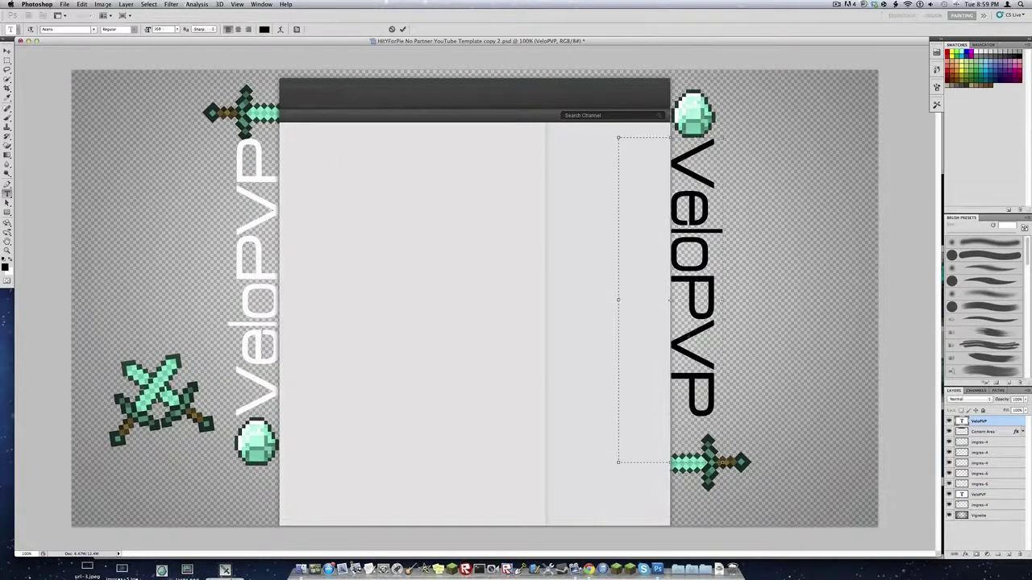
left_click(264, 29)
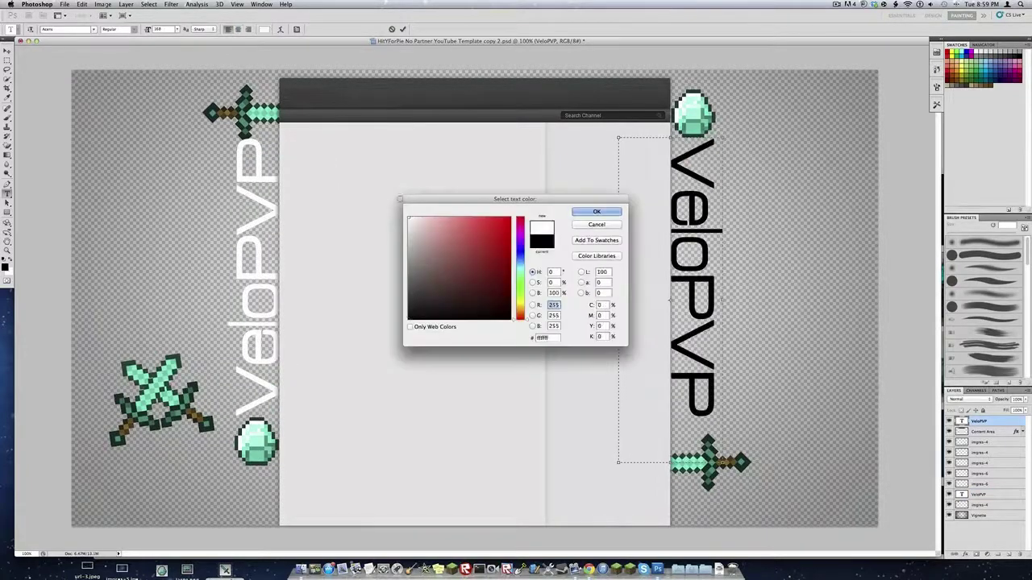
left_click(409, 218)
left_click(618, 211)
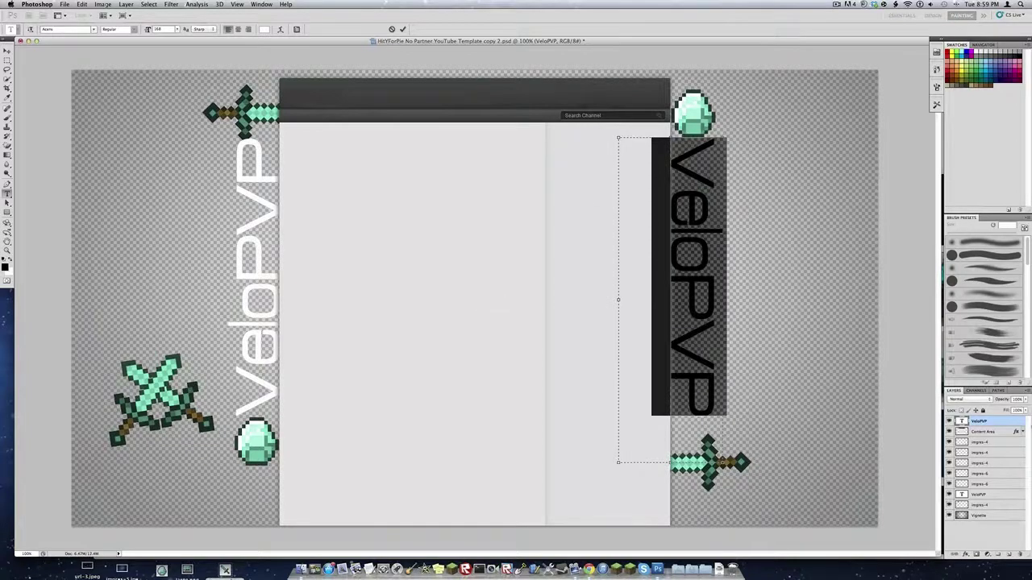
left_click(790, 377)
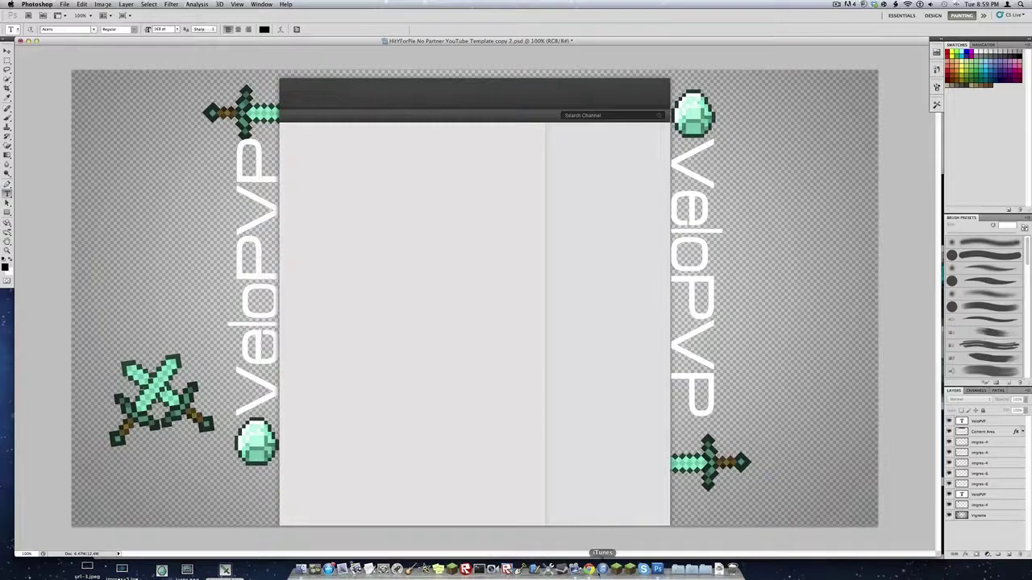
Switch to Chrome and search Google Images for "Diamond armour minecraft"
left_click(590, 569)
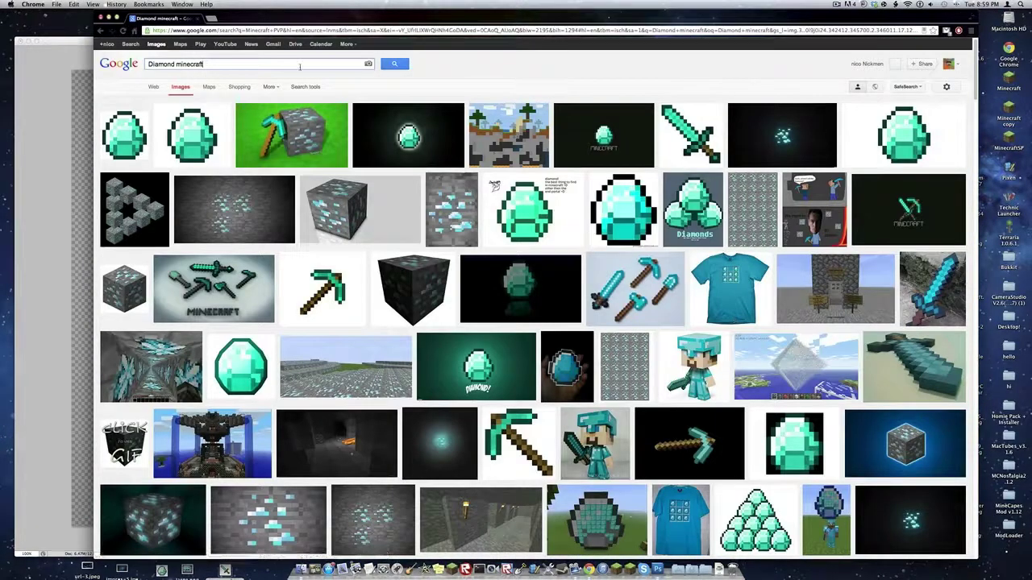
left_click(299, 66)
key("BackSpace")
key("BackSpace")
key("BackSpace")
key("BackSpace")
key("BackSpace")
key("BackSpace")
key("BackSpace")
key("BackSpace")
key("BackSpace")
type("armour minecraft")
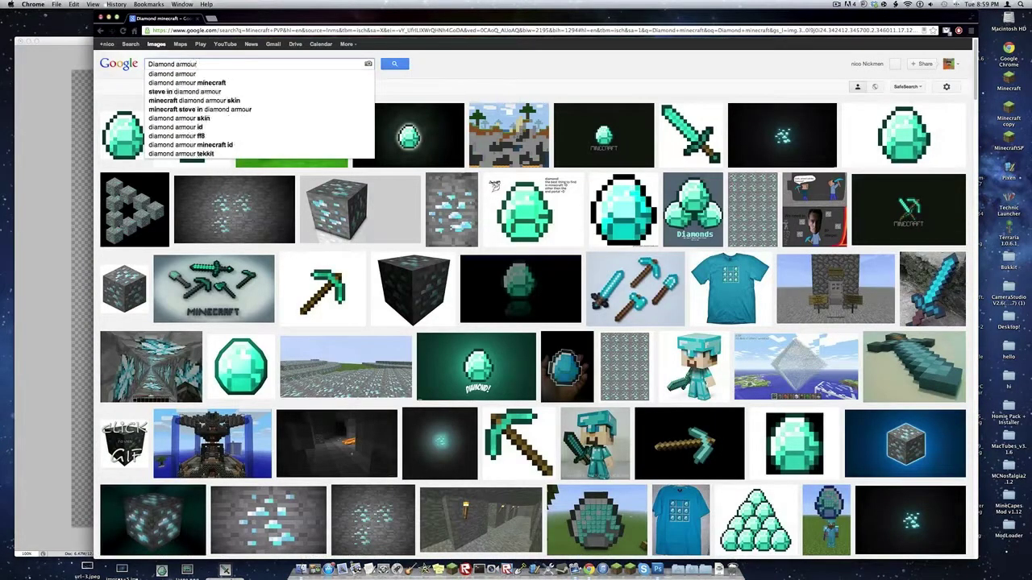
key("Return")
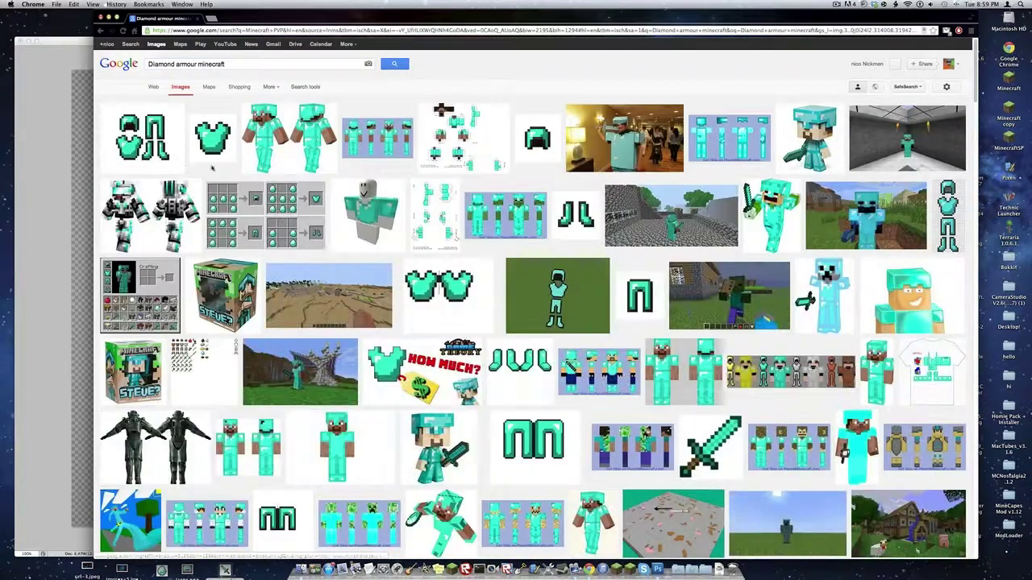
scroll(216, 140, "down", 3)
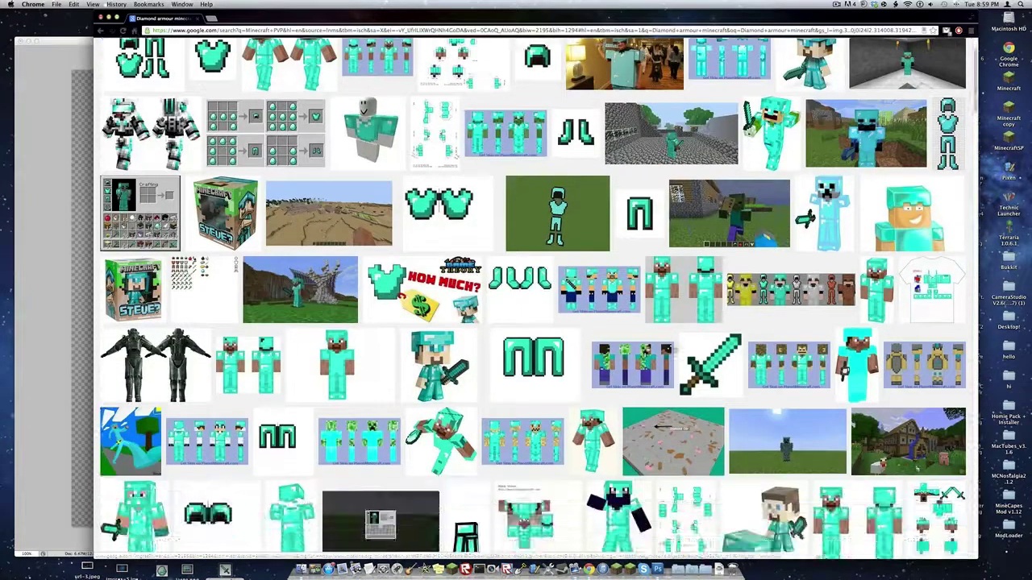
scroll(225, 104, "up", 3)
left_click_drag(237, 66, 177, 65)
key("BackSpace")
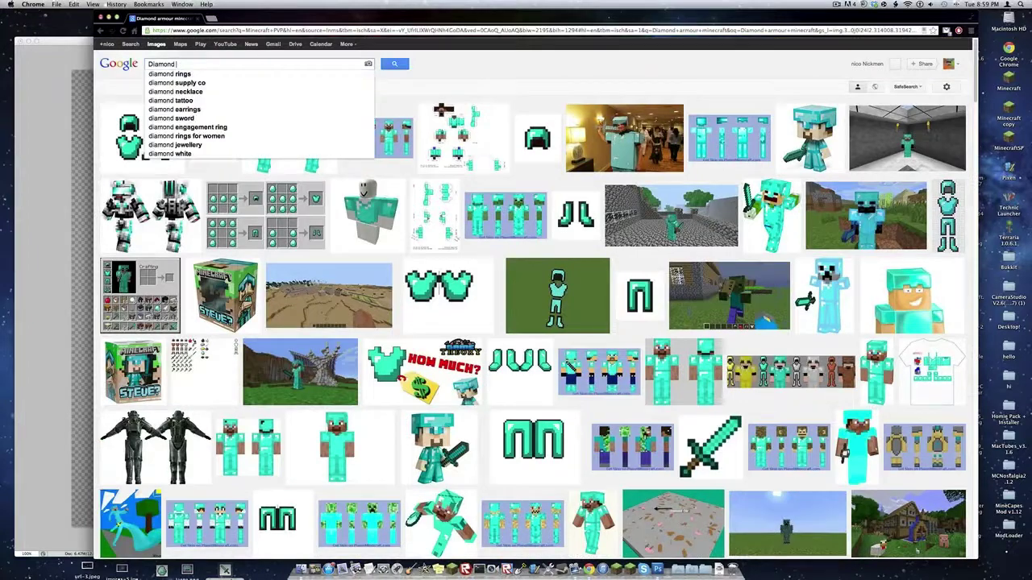
Bring the diamond helmet image from the search results into the Photoshop template's upper-left area and erase its white background
left_click_drag(538, 139, 4, 387)
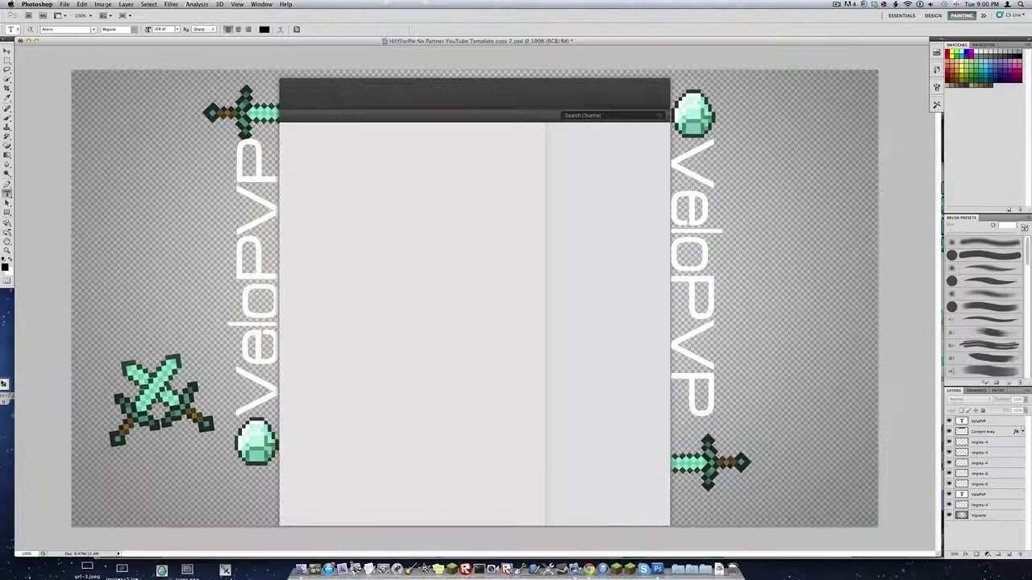
left_click_drag(475, 299, 150, 107)
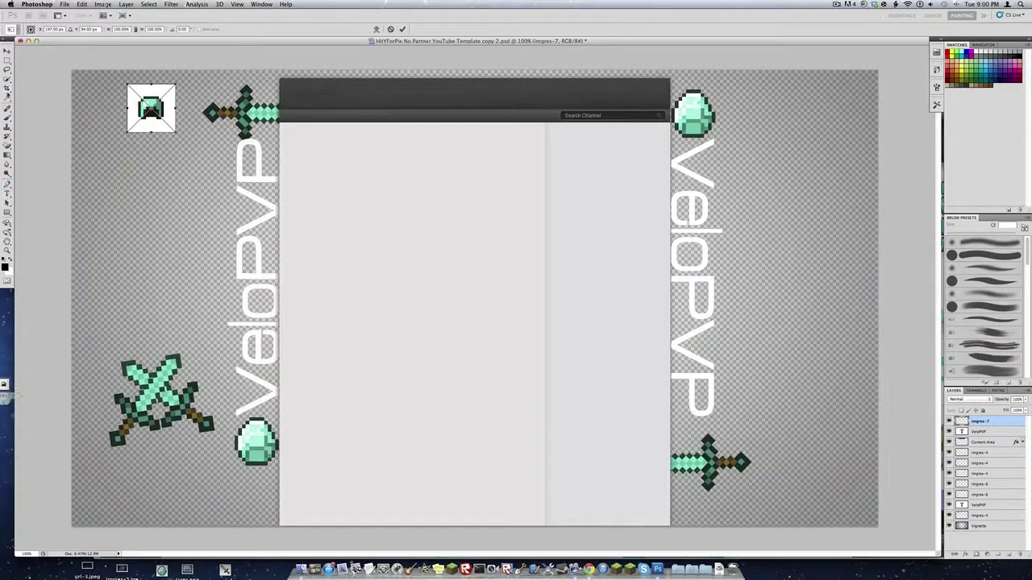
left_click(9, 146)
key("Return")
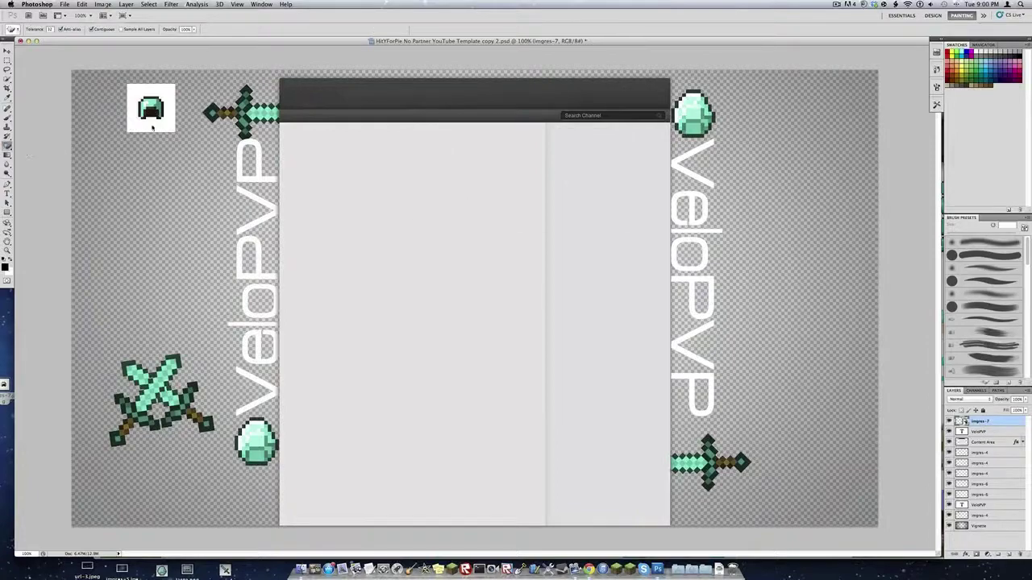
left_click(151, 127)
key("Return")
left_click(163, 132)
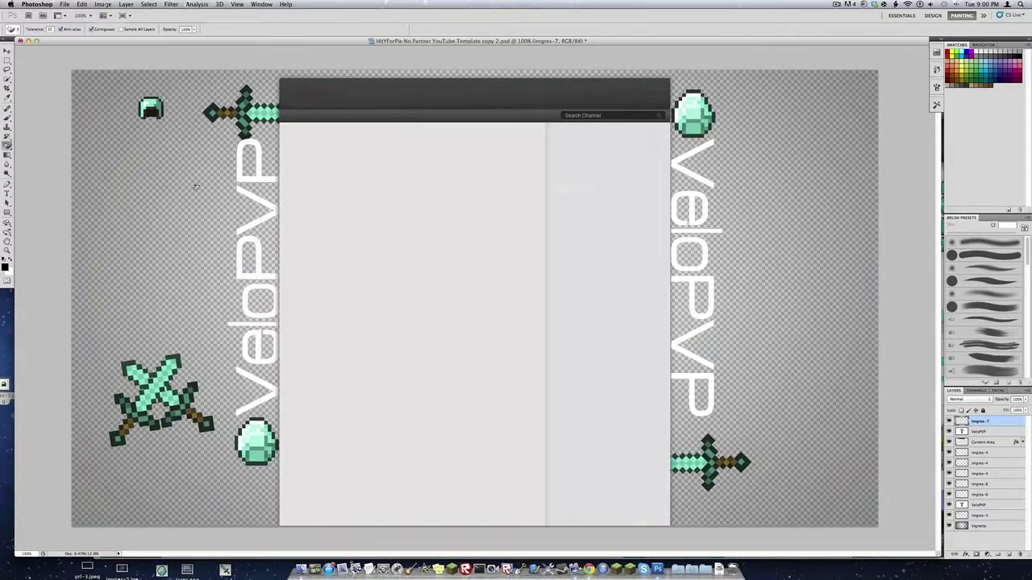
Bring the diamond boots image from Chrome into the Photoshop template, well below the helmet, and erase its white background
left_click(590, 570)
left_click_drag(576, 213, 169, 241)
left_click(36, 439)
left_click_drag(489, 312, 165, 277)
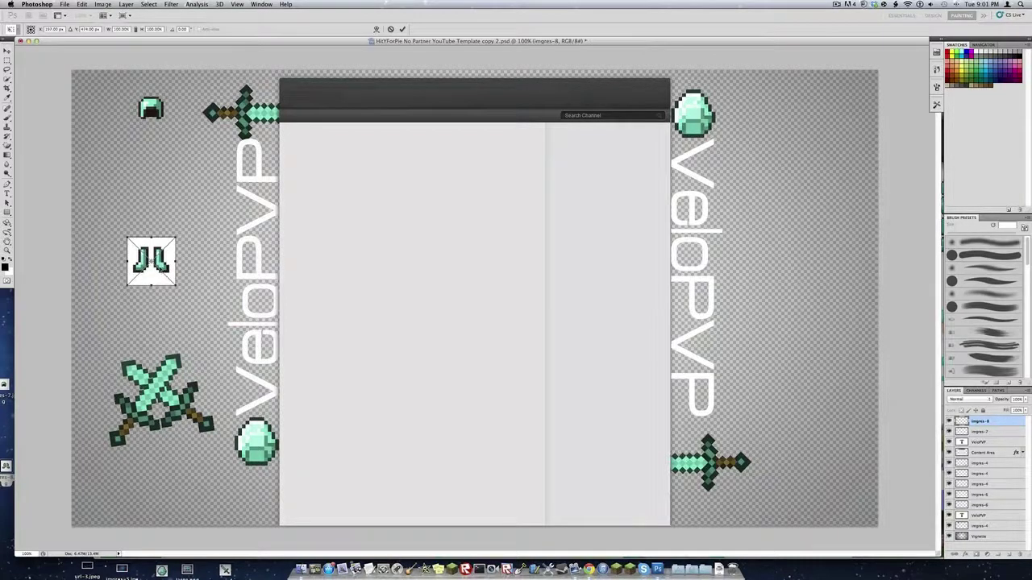
key("Return")
left_click(7, 146)
left_click(151, 275)
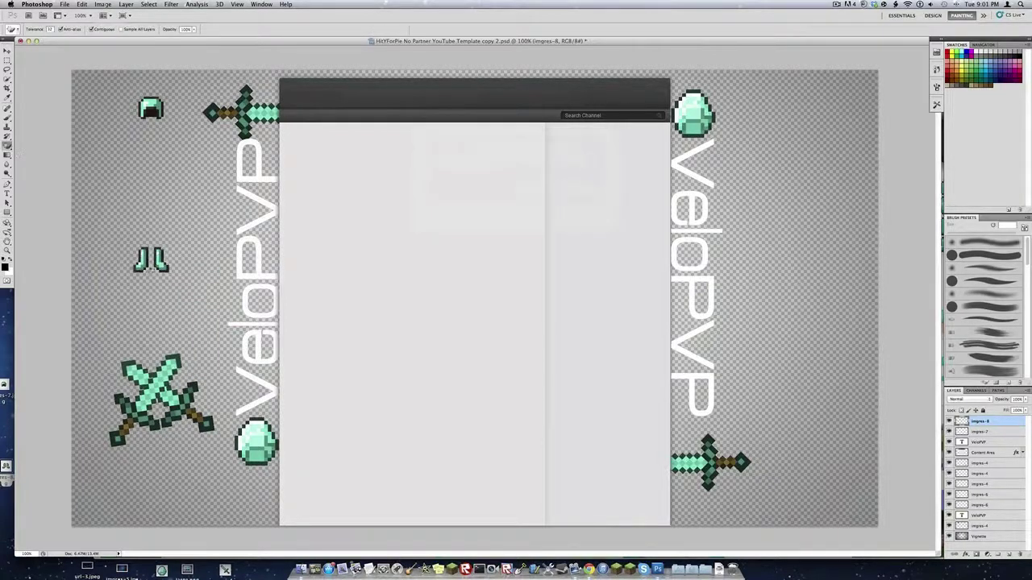
Bring the diamond chestplate image from Chrome into the Photoshop template, directly below the helmet, and erase its white background
left_click(589, 569)
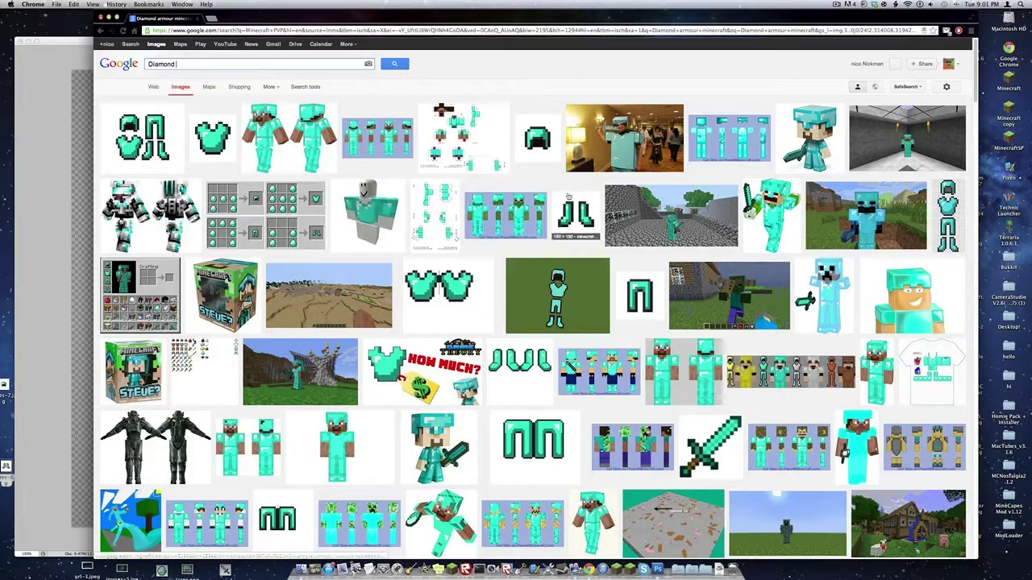
left_click_drag(213, 138, 151, 150)
left_click(29, 427)
left_click(7, 145)
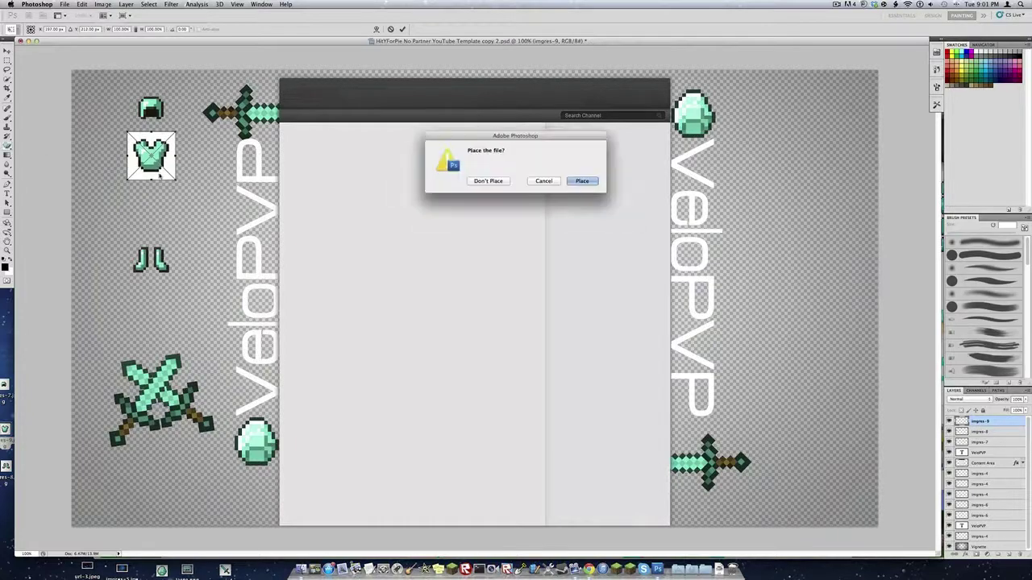
key("Return")
left_click(167, 172)
key("Return")
left_click(167, 174)
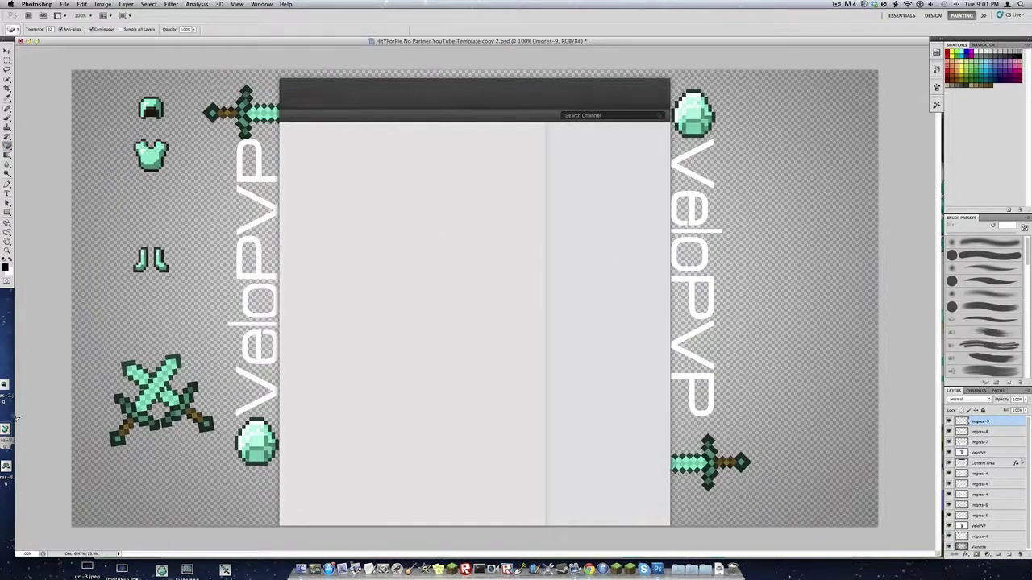
Bring the diamond leggings image from Chrome into the Photoshop template, between the chestplate and boots, and erase its white background
left_click(590, 569)
left_click_drag(645, 303, 175, 216)
left_click(48, 320)
left_click_drag(458, 296, 166, 216)
key("Return")
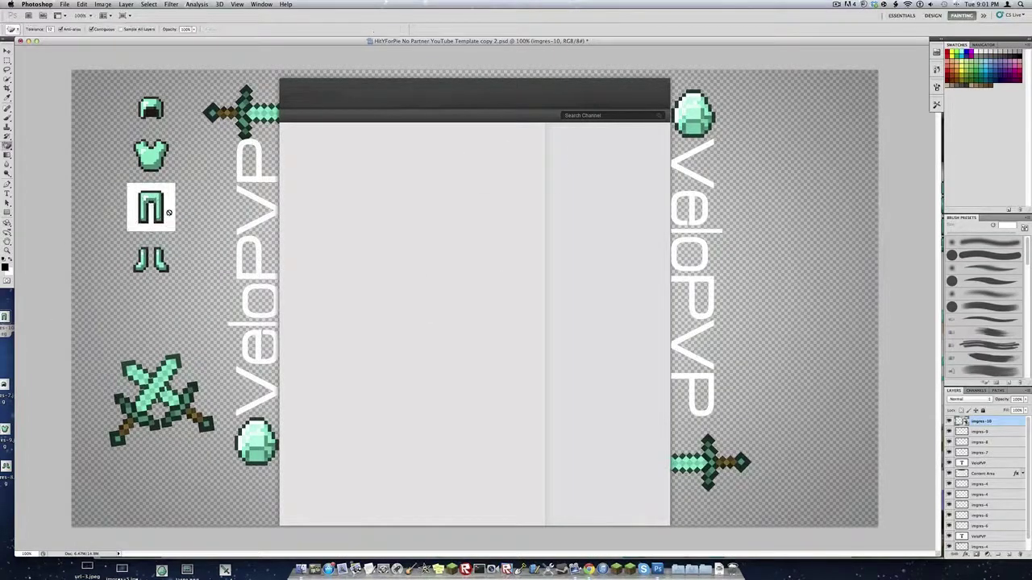
left_click(168, 211)
key("Delete")
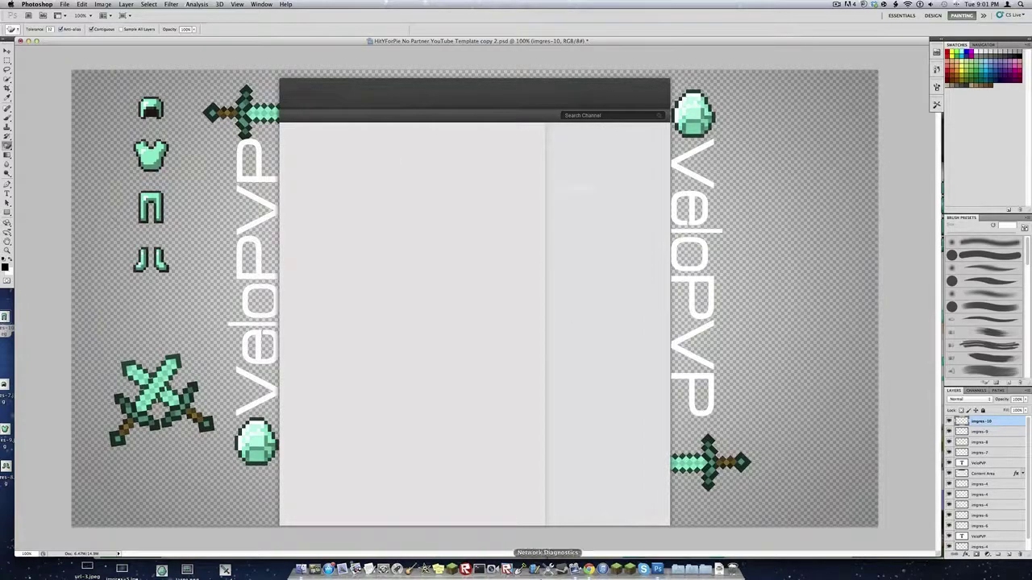
Switch to Chrome, search images for "cow minecraft", and look through the results for a suitable picture
left_click(590, 569)
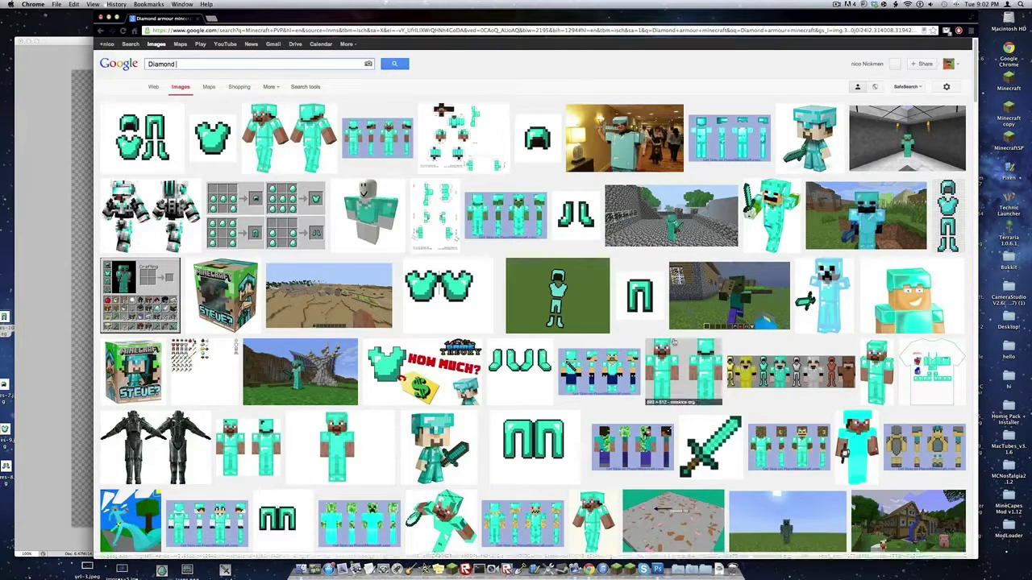
left_click_drag(178, 64, 124, 55)
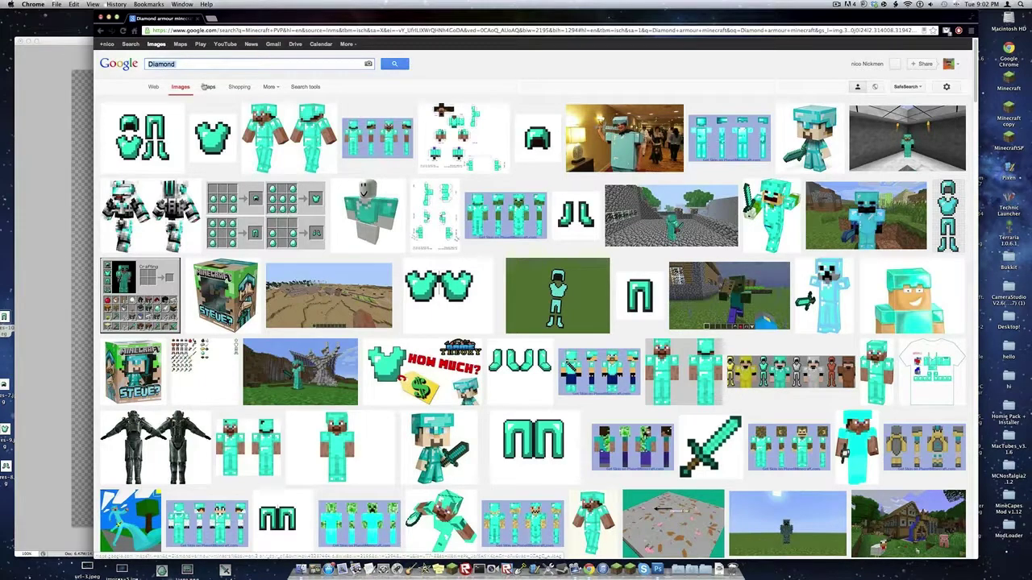
type("cow")
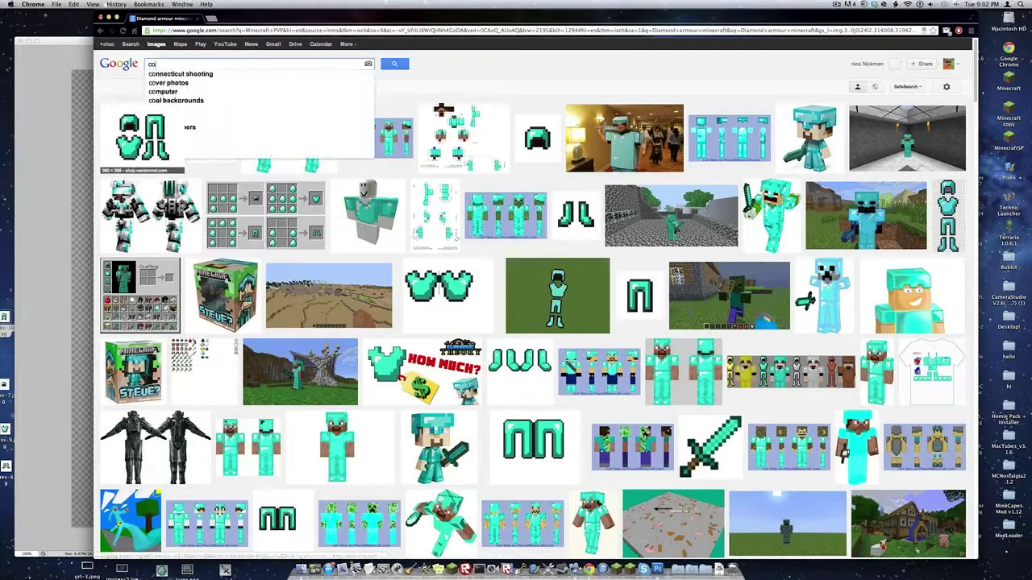
key("Return")
type("minecraft")
key("Return")
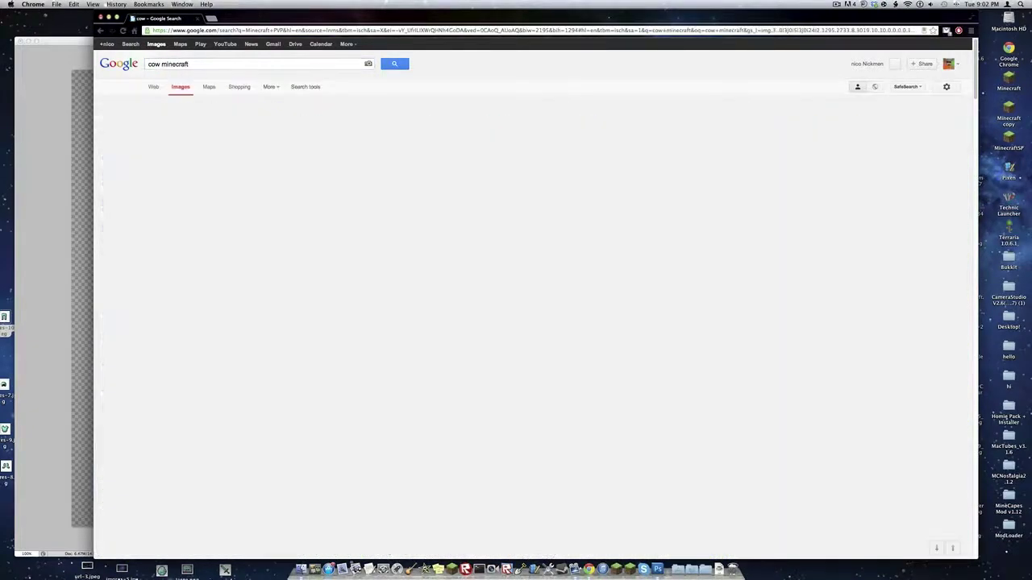
scroll(150, 154, "down", 10)
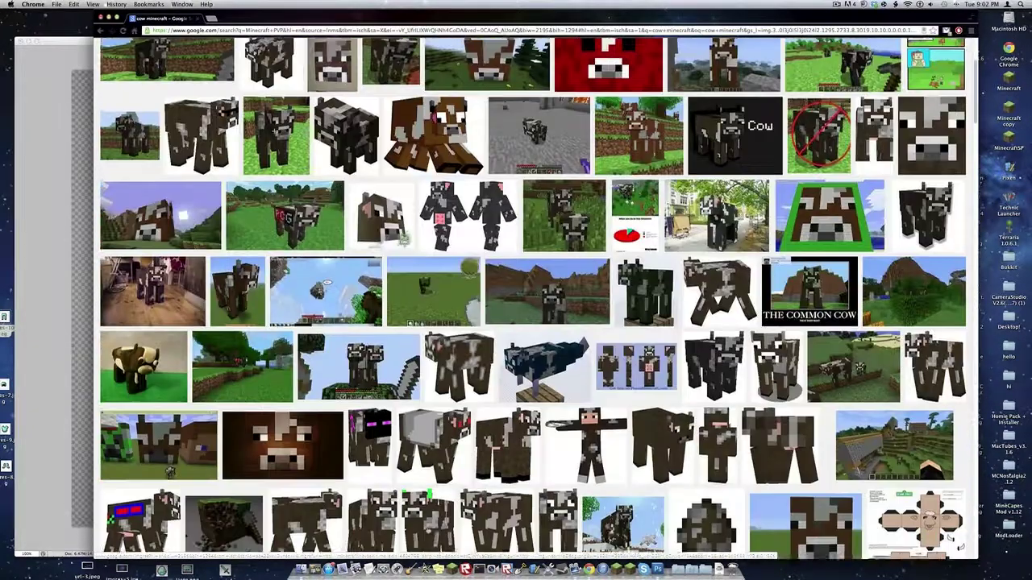
scroll(207, 94, "up", 10)
triple_click(226, 66)
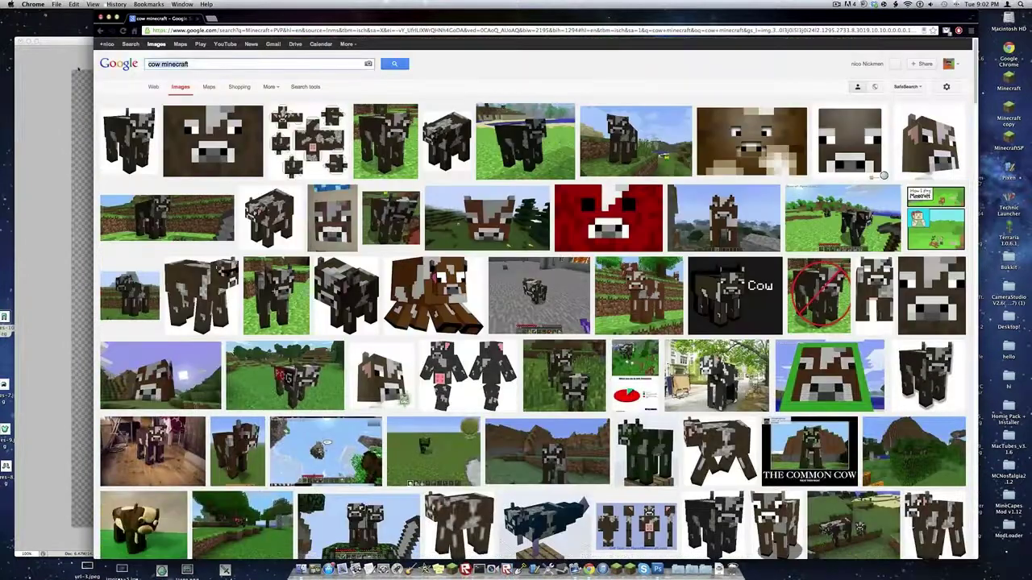
key("BackSpace")
type("minecraft")
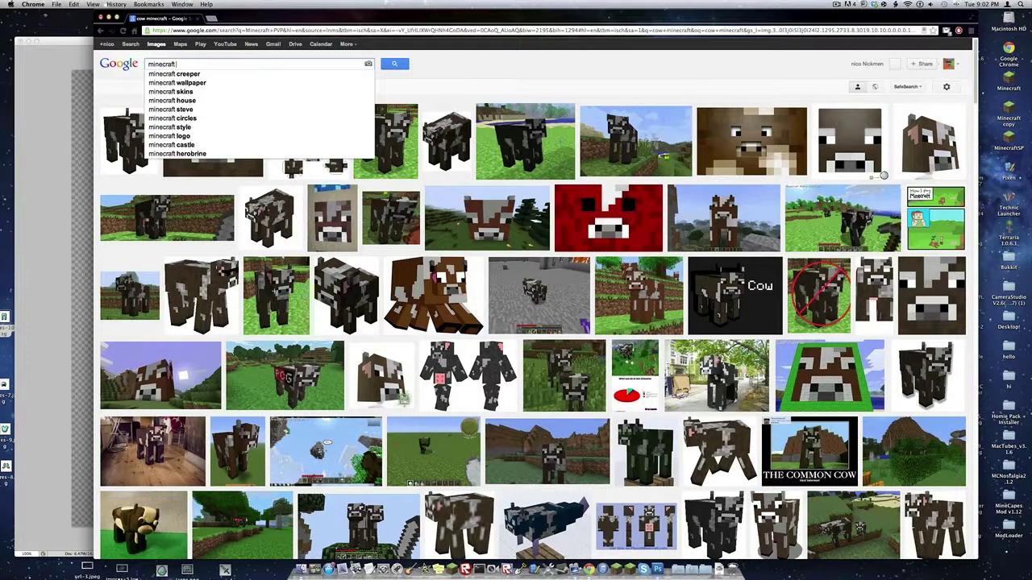
key("BackSpace")
key("BackSpace")
key("BackSpace")
key("BackSpace")
key("BackSpace")
key("BackSpace")
key("BackSpace")
key("BackSpace")
key("BackSpace")
key("BackSpace")
type("ke")
key("BackSpace")
key("BackSpace")
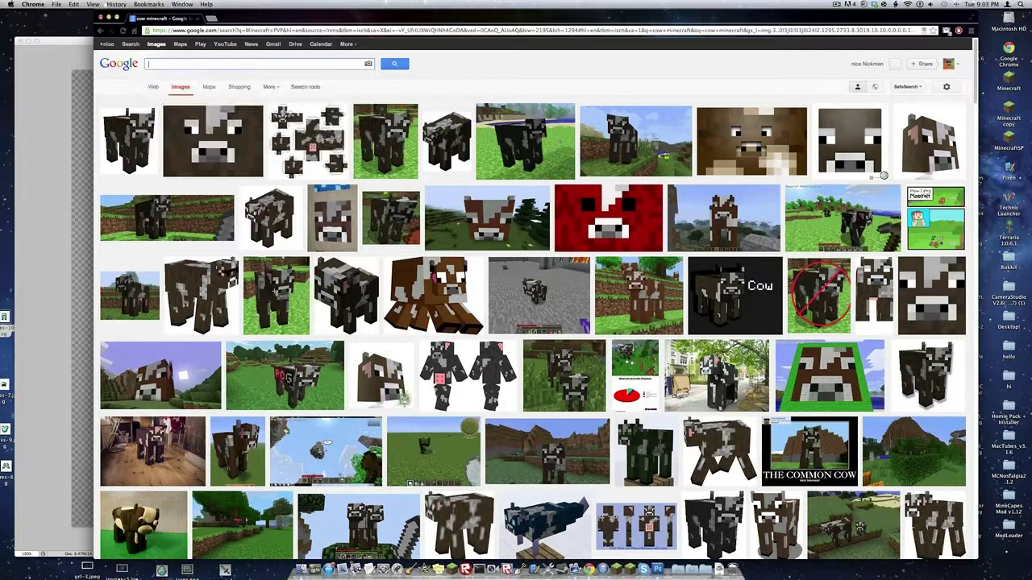
Search images for "lens flare" and save the horizontal white-teal flare on black to the desktop
type("lens flare")
key("Return")
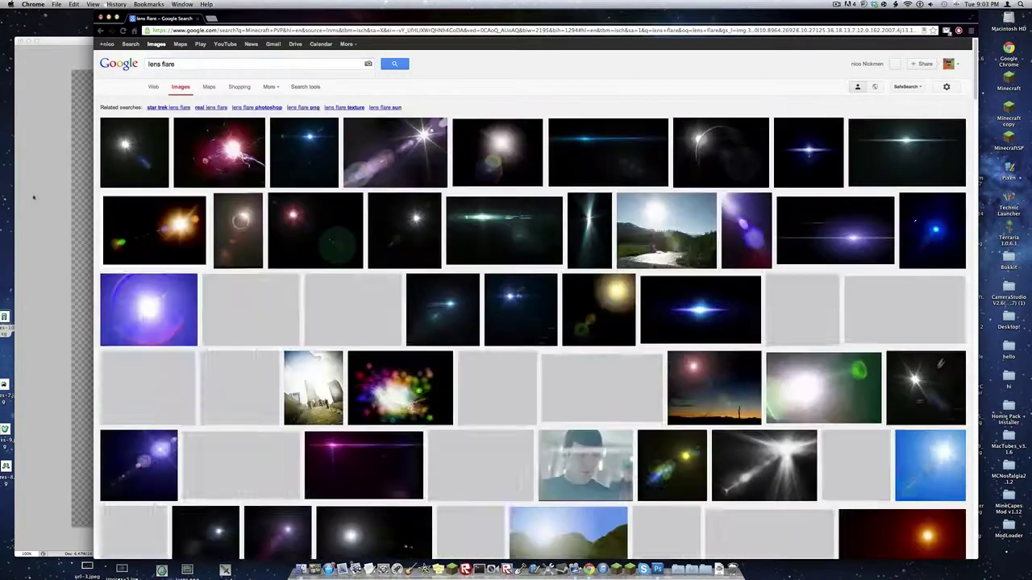
left_click_drag(235, 462, 11, 239)
left_click(36, 278)
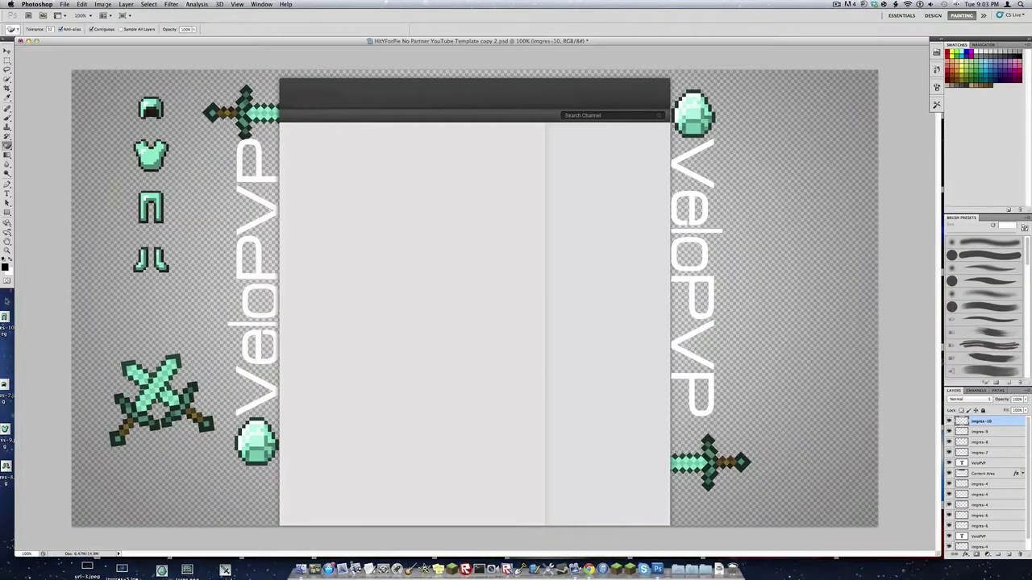
Try placing the saved lens flare image in the template's content area, and delete its layer
left_click_drag(9, 300, 349, 297)
left_click_drag(466, 318, 384, 311)
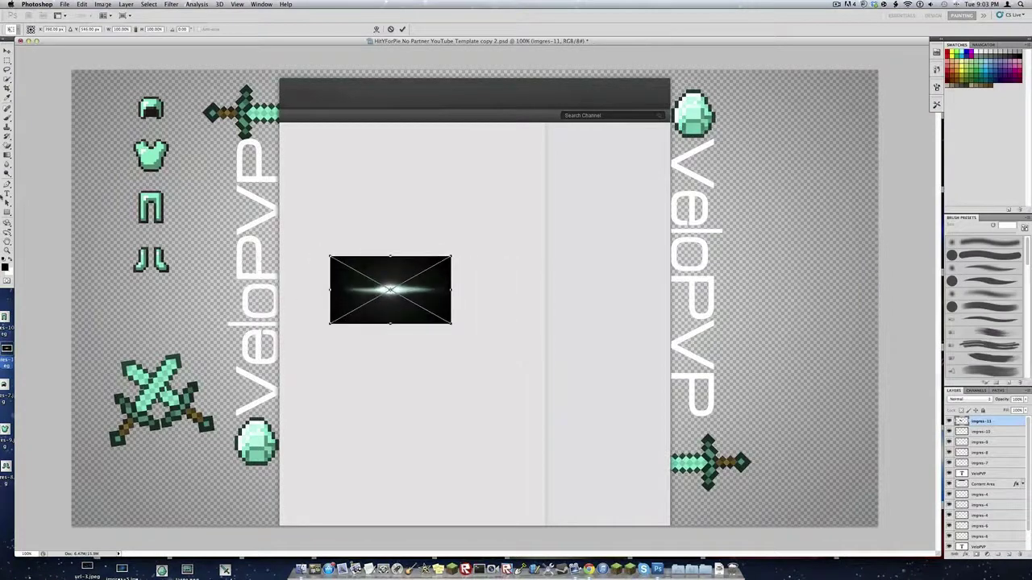
right_click(410, 288)
left_click(425, 295)
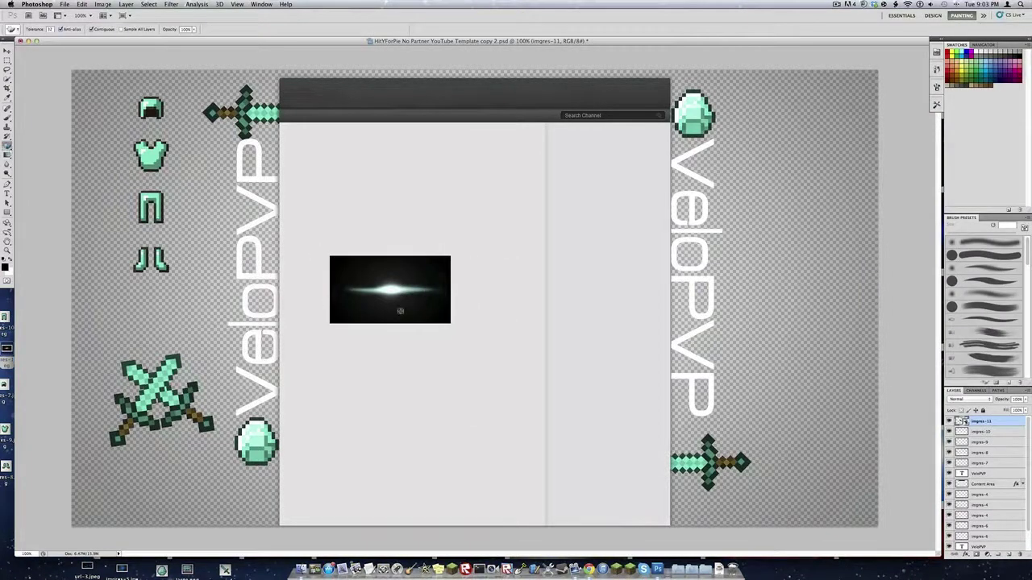
key("Delete")
Place the white-teal lens flare again, rotate it about 90° counterclockwise to stand vertical, and position it over the left VeloPVP text
left_click_drag(6, 350, 392, 339)
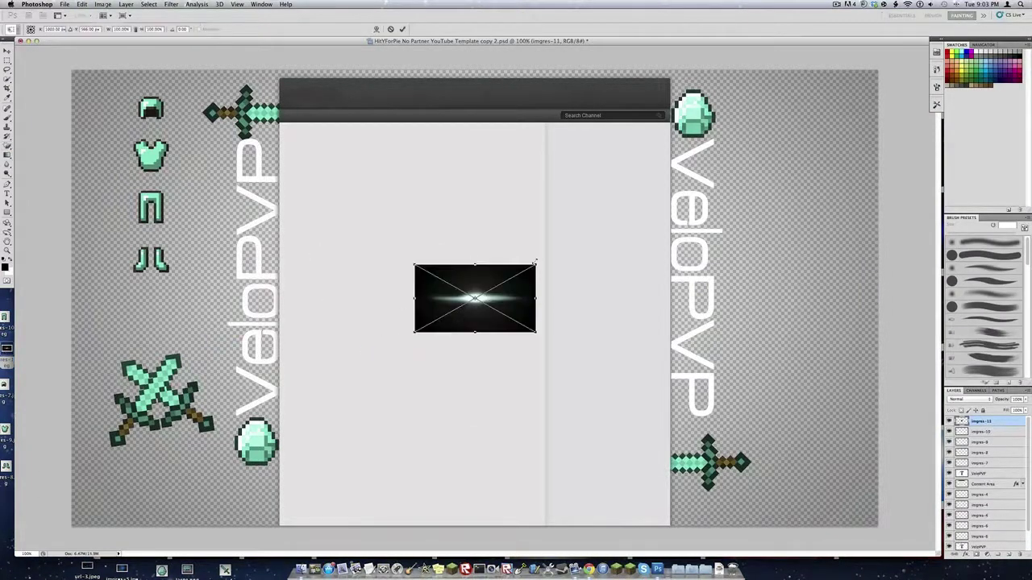
left_click_drag(539, 265, 440, 229)
left_click_drag(489, 312, 268, 301)
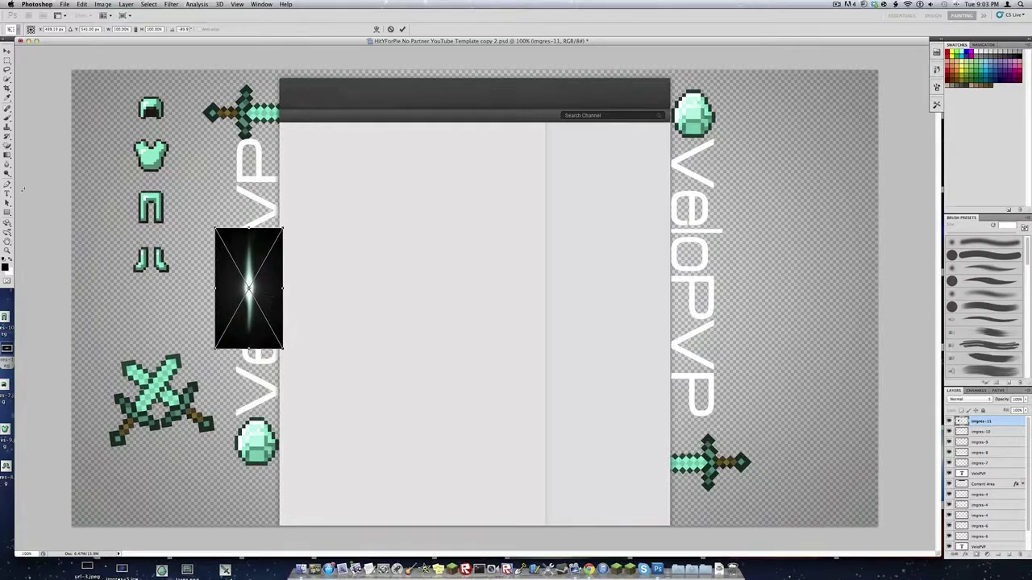
right_click(273, 285)
left_click(295, 292)
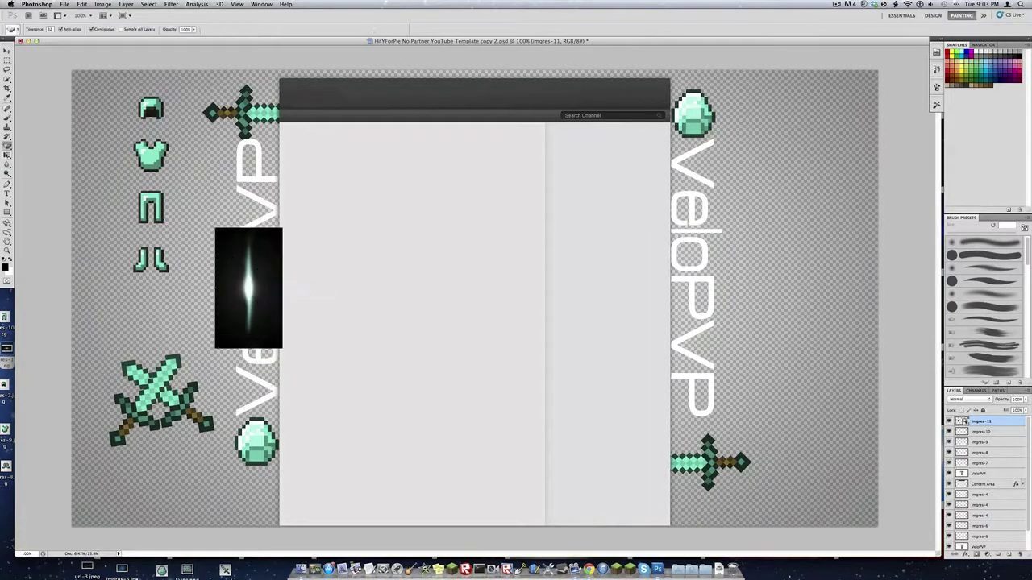
Rasterize the vertical flare layer and erase its black background
left_click(226, 271)
key("Return")
left_click(226, 273)
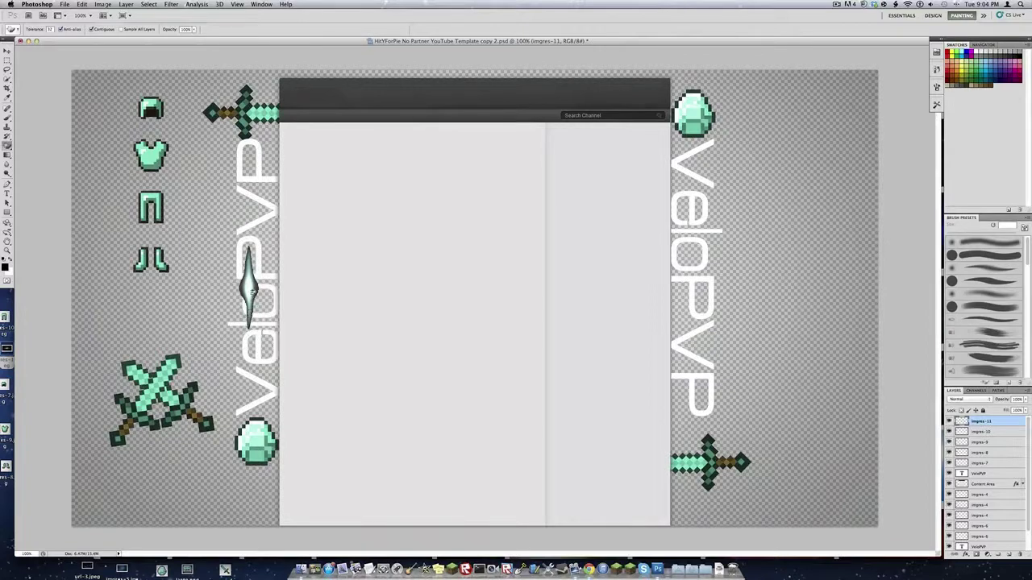
Move the cut-out flare off the left VeloPVP text and delete its layer
key("v")
left_click_drag(248, 286, 113, 191)
key("Delete")
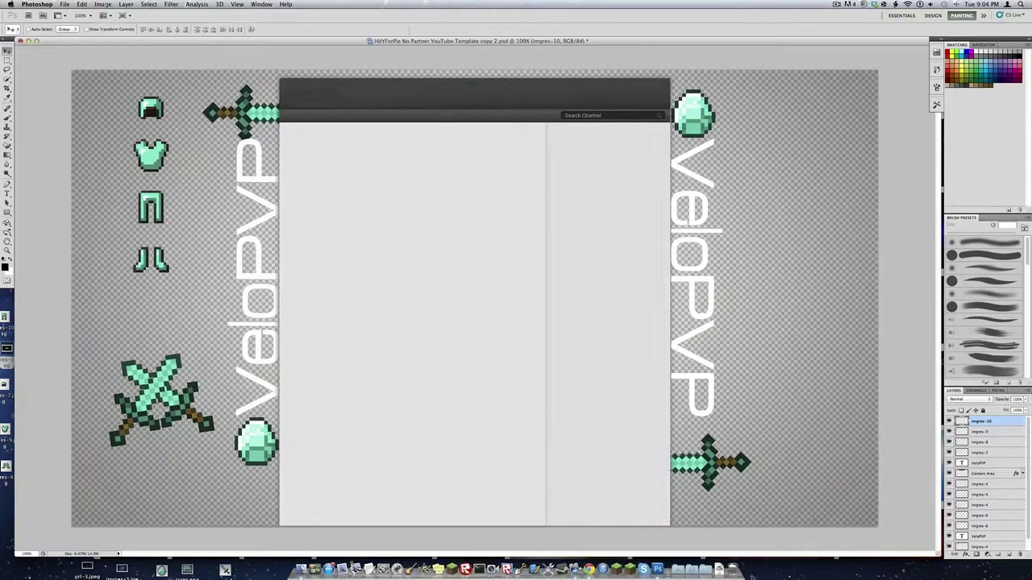
left_click(481, 570)
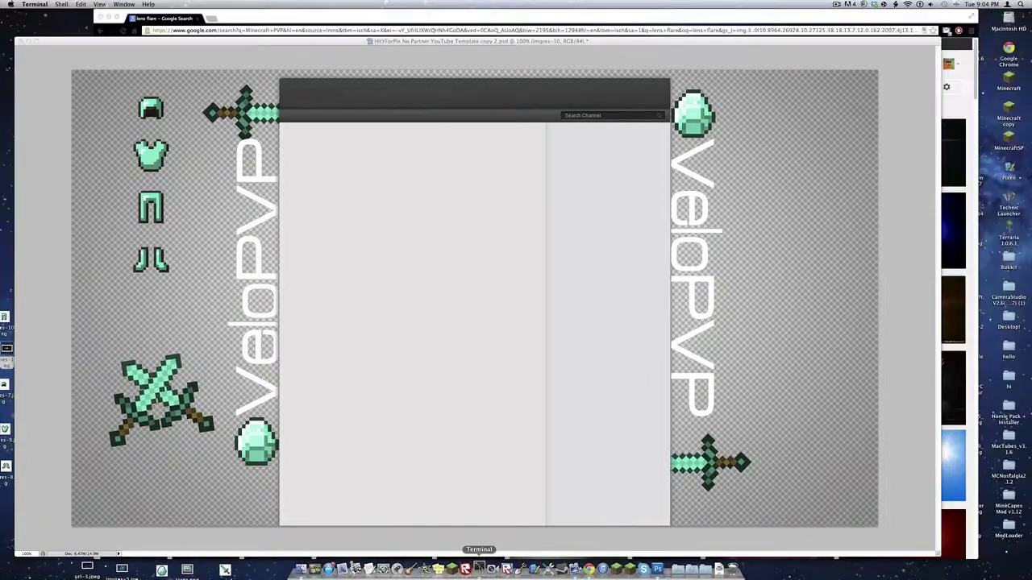
right_click(481, 570)
left_click(483, 549)
Bring a small blue lens flare image from Chrome's search results into the Photoshop template
left_click(589, 570)
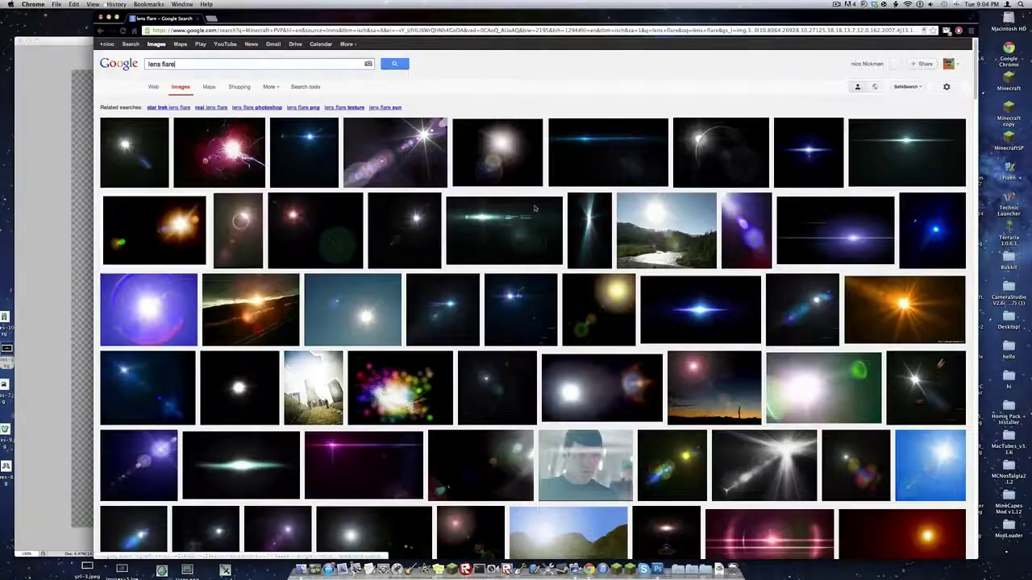
left_click_drag(455, 313, 520, 322)
left_click(50, 420)
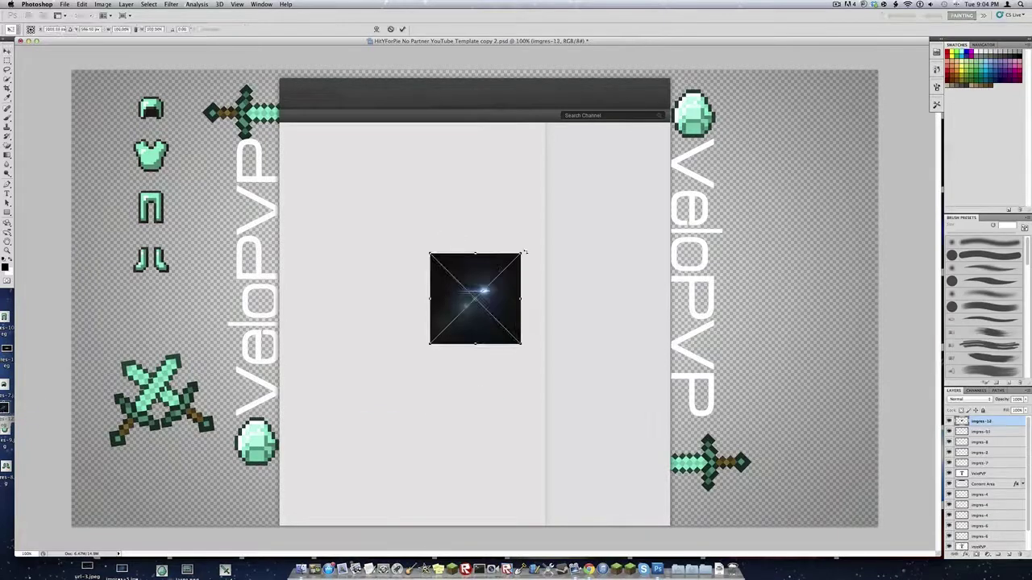
Try rotating the blue flare about 90° counterclockwise and moving it over the left VeloPVP text, and cancel its placement
left_click_drag(525, 252, 419, 238)
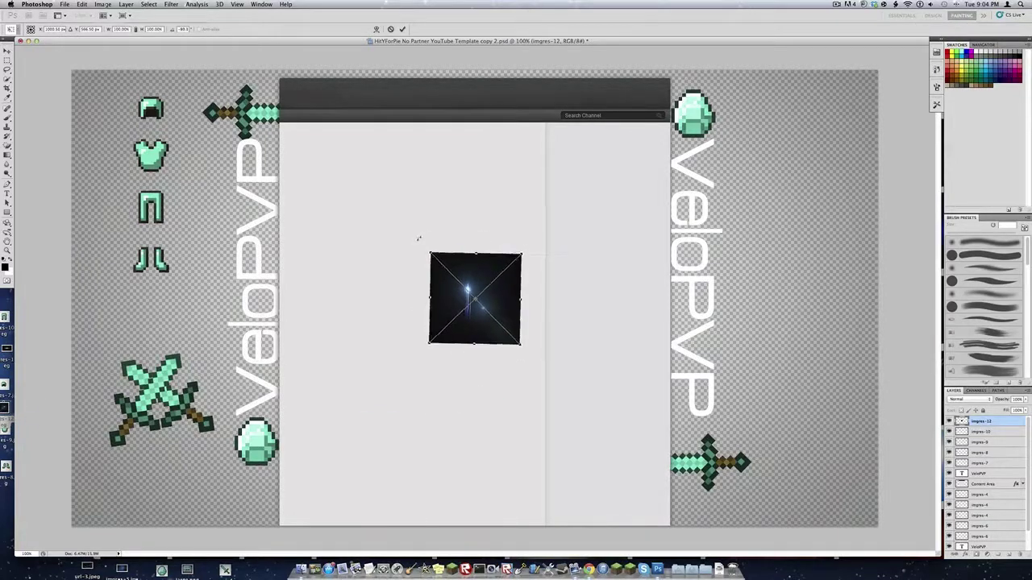
left_click_drag(471, 284, 254, 277)
key("super+z")
key("Escape")
Move all the downloaded image files along the desktop's left and bottom edges to the Trash
left_click_drag(6, 507, 5, 318)
right_click(4, 316)
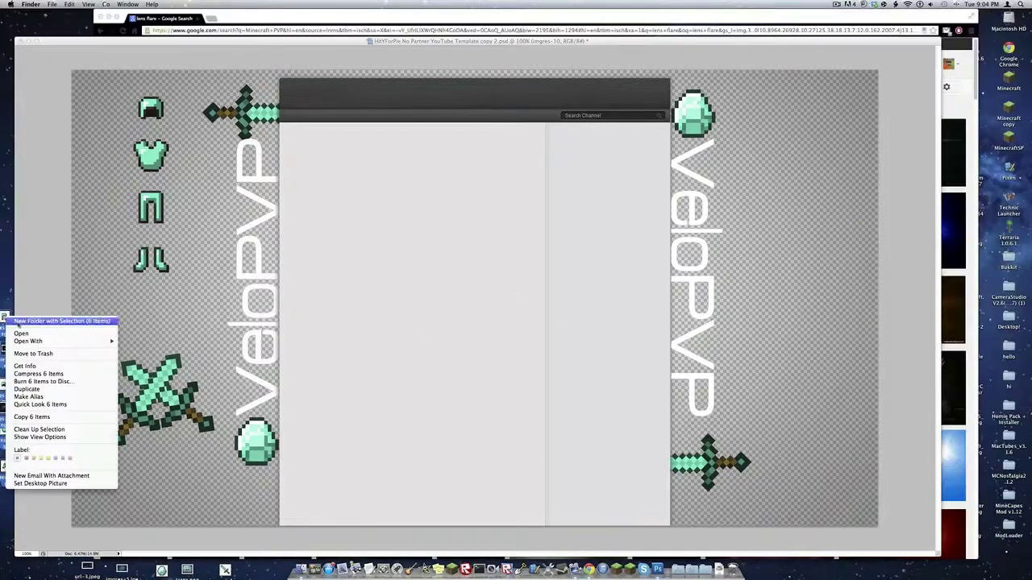
left_click(31, 355)
left_click_drag(241, 567, 83, 571)
right_click(85, 569)
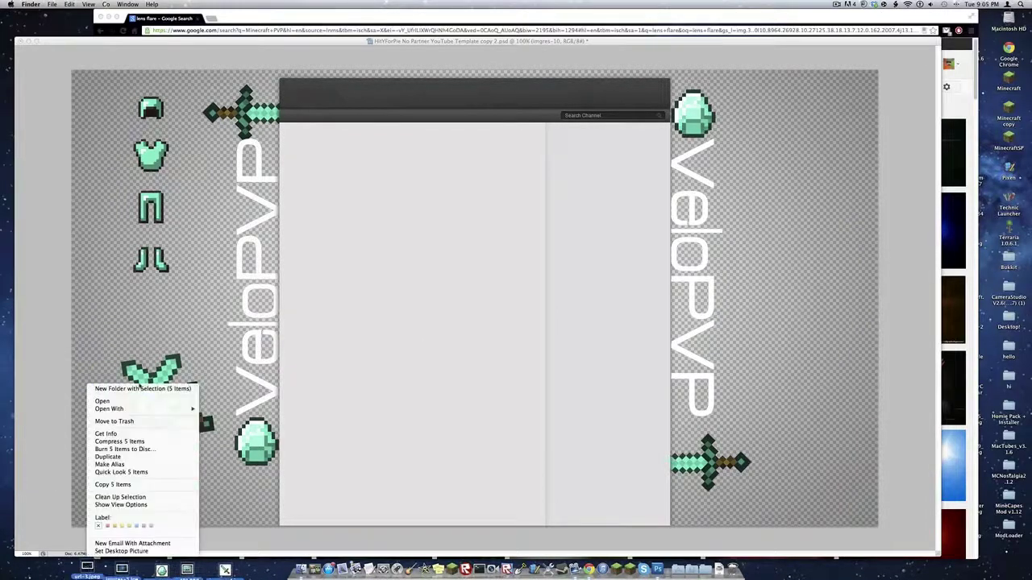
left_click(138, 423)
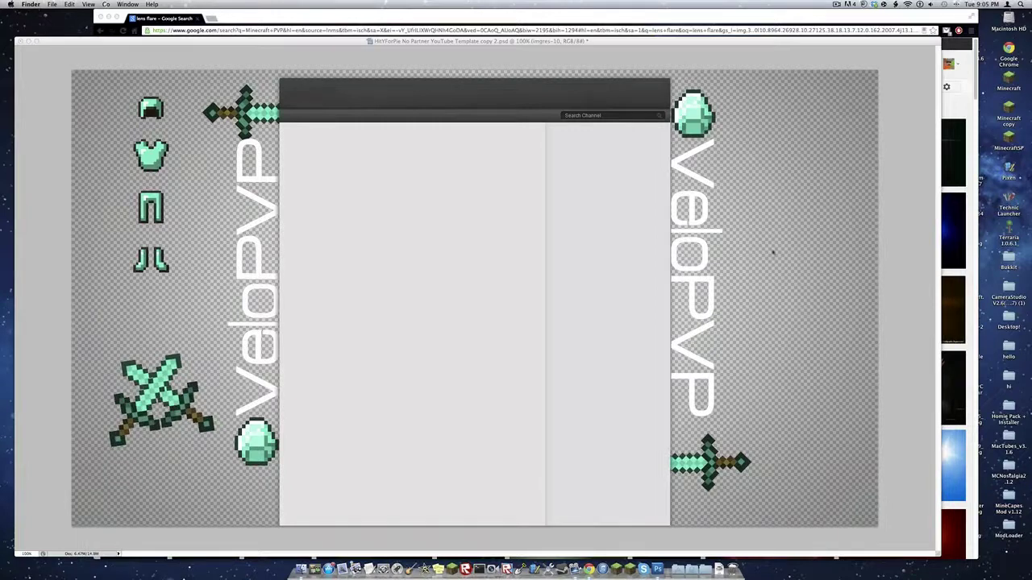
left_click(486, 278)
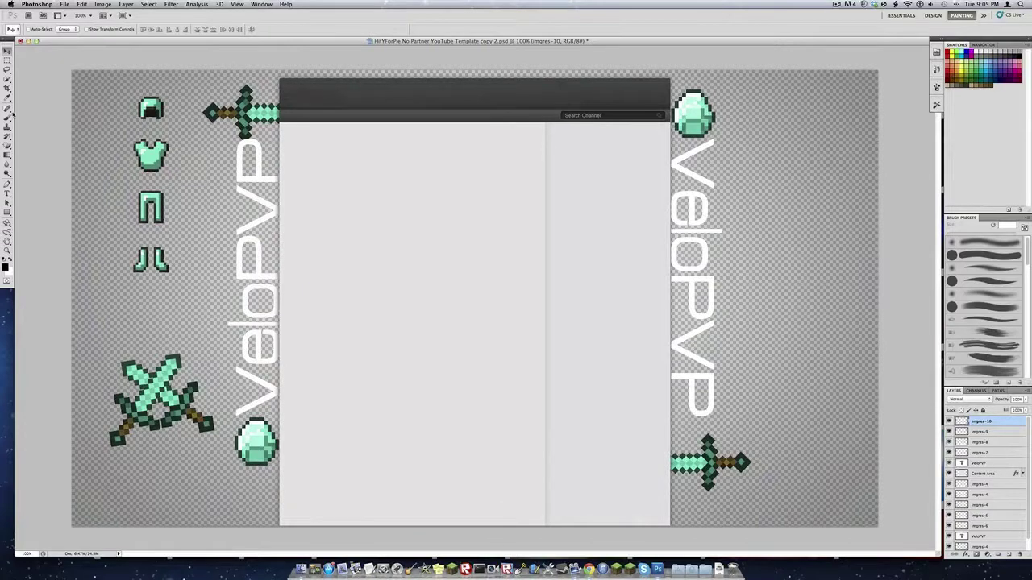
left_click(64, 4)
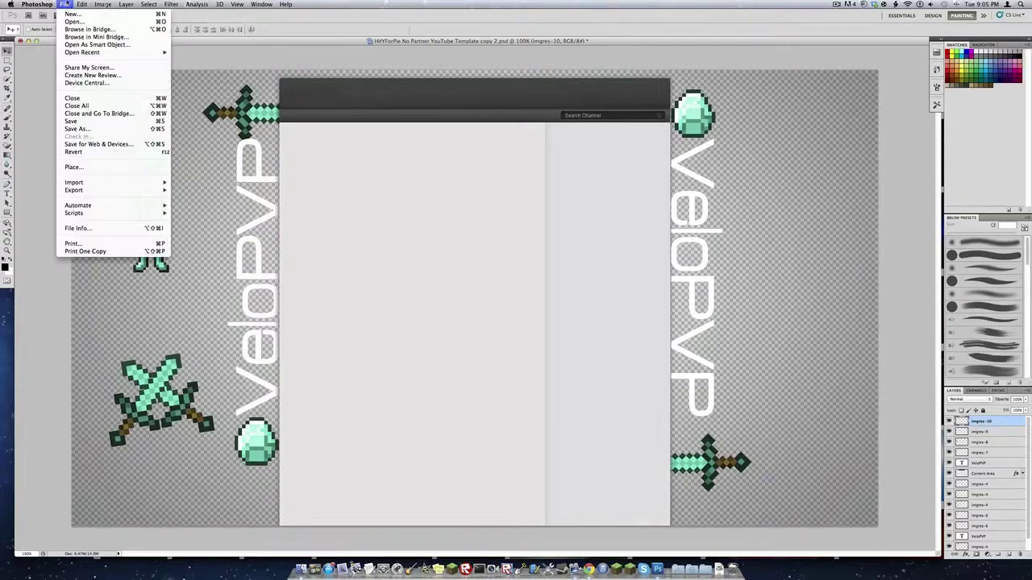
left_click(96, 4)
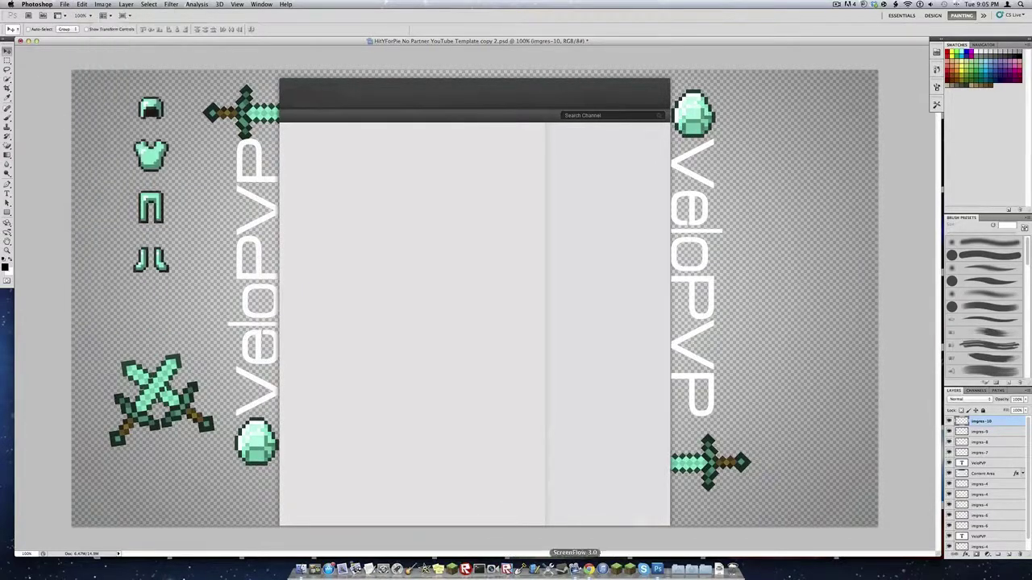
Switch to Chrome and search images for "black" to find a plain background
left_click(589, 569)
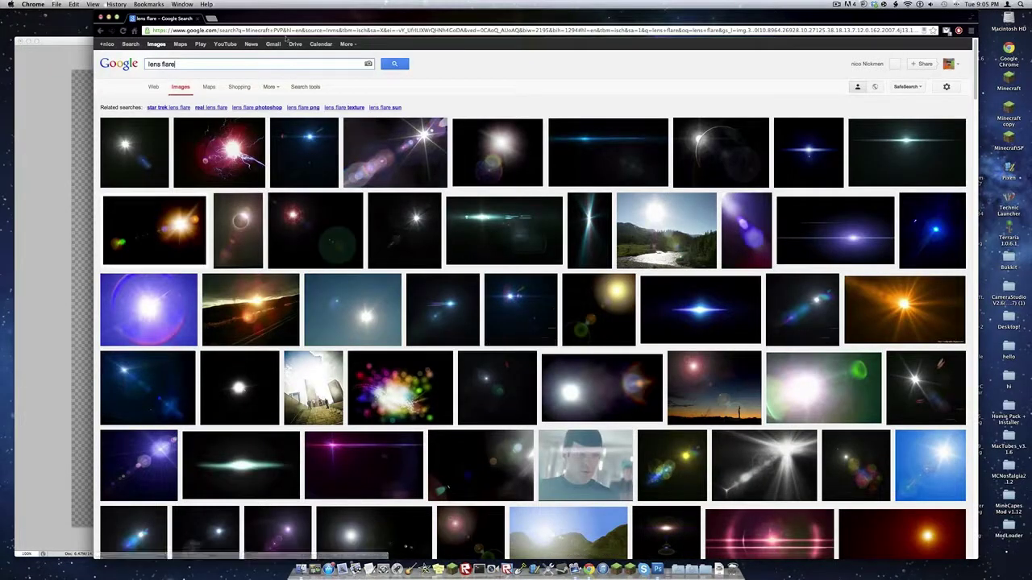
key("super+a")
type("black")
key("Return")
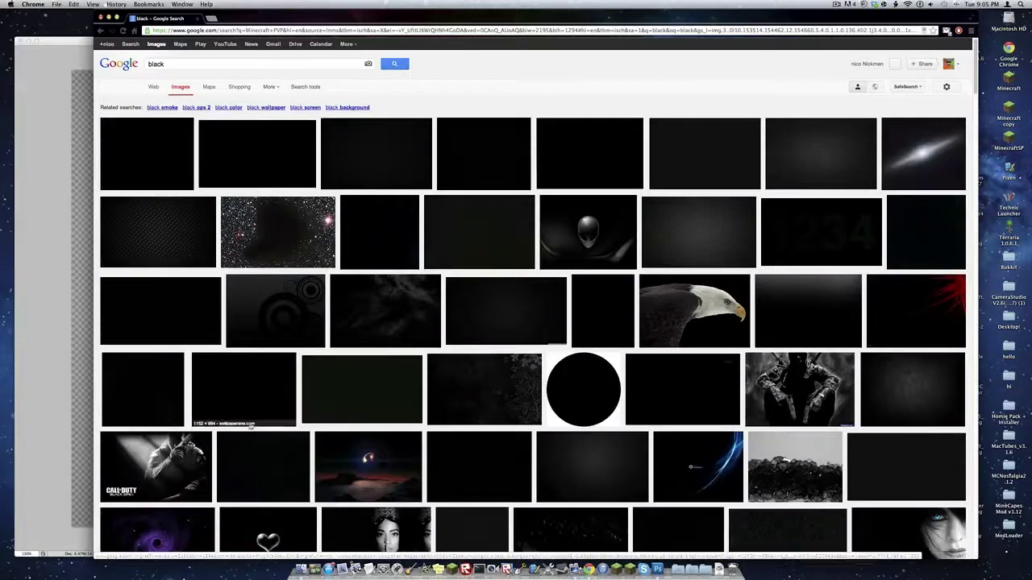
scroll(250, 427, "down", 3)
scroll(192, 312, "up", 3)
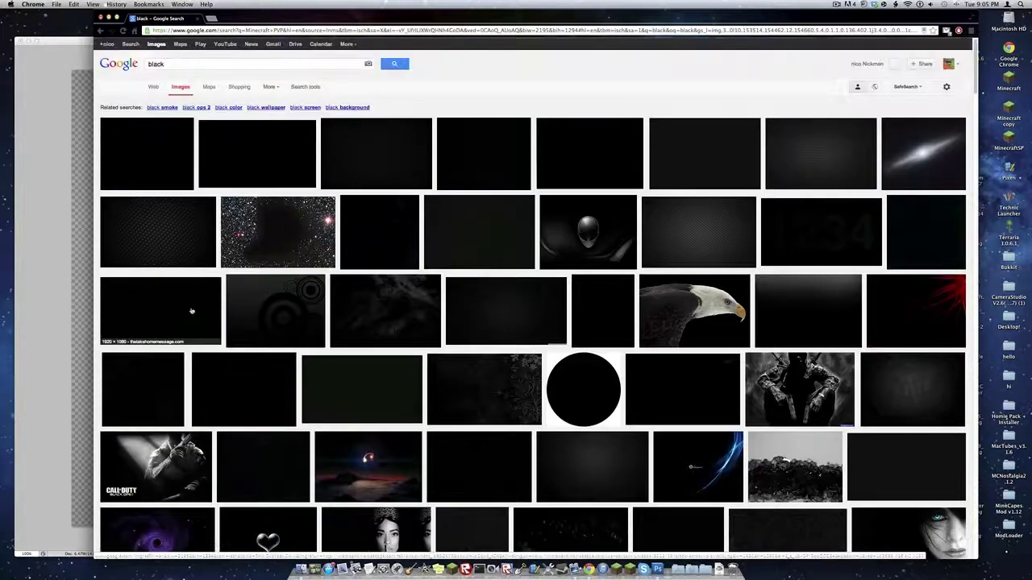
Place the plain black image in the Photoshop template, scaled to cover the whole canvas, and move its layer beneath the Vignette layer
left_click_drag(192, 311, 878, 526)
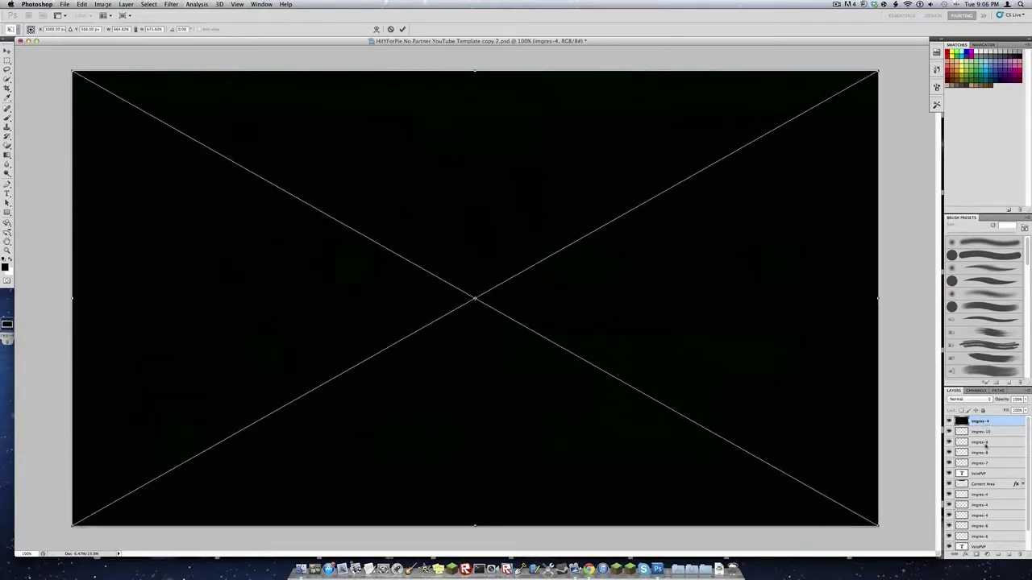
right_click(817, 370)
left_click(822, 376)
left_click_drag(976, 422, 984, 547)
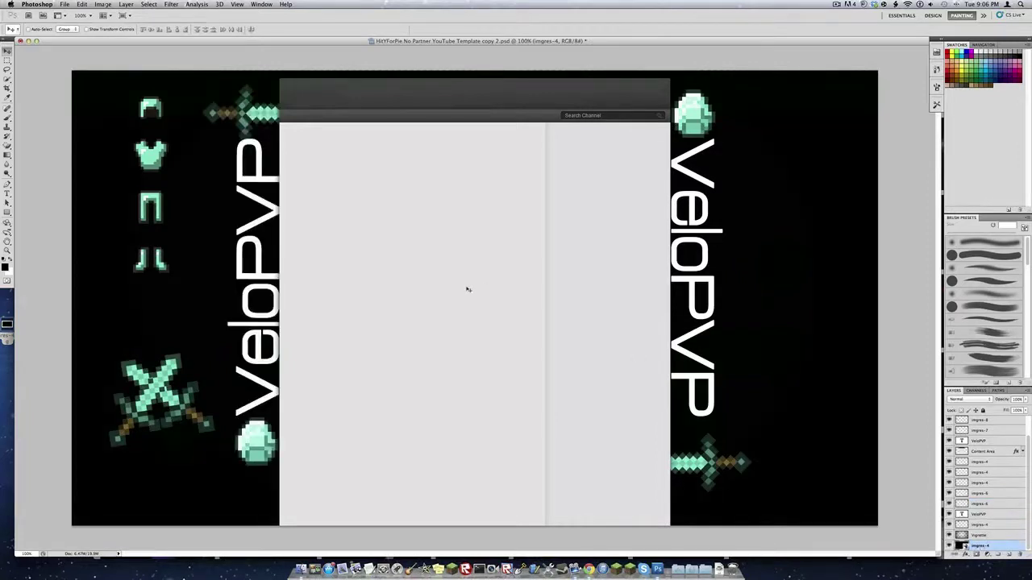
left_click(7, 194)
left_click_drag(568, 297, 624, 291)
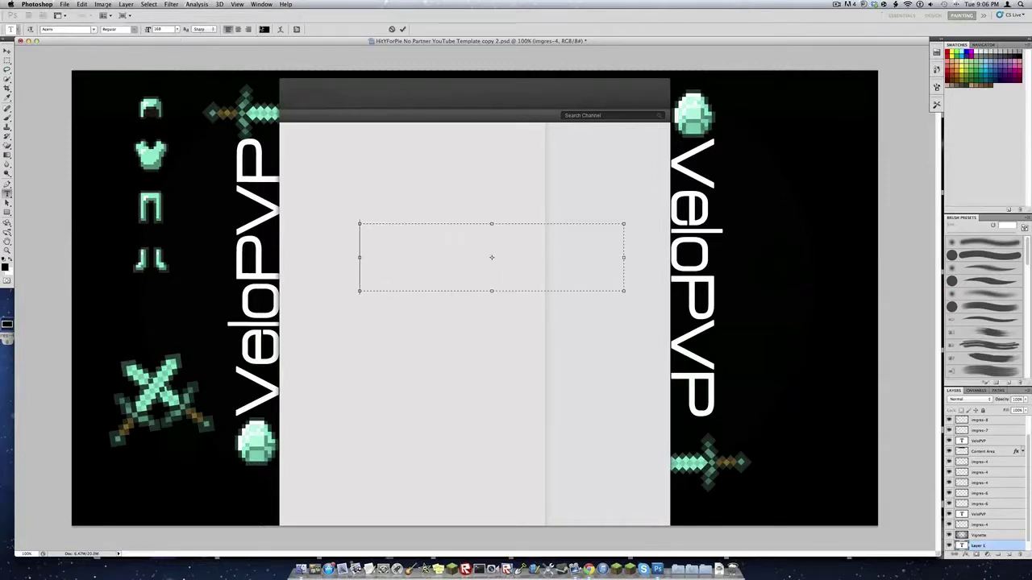
left_click_drag(642, 323, 575, 346)
type("ey")
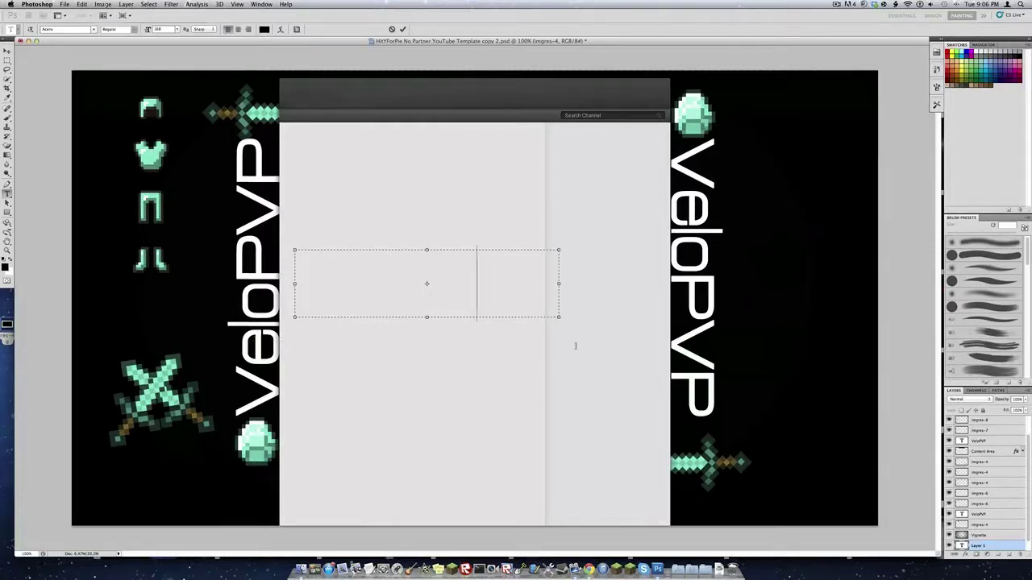
key("super+shift+r")
left_click_drag(570, 286, 889, 318)
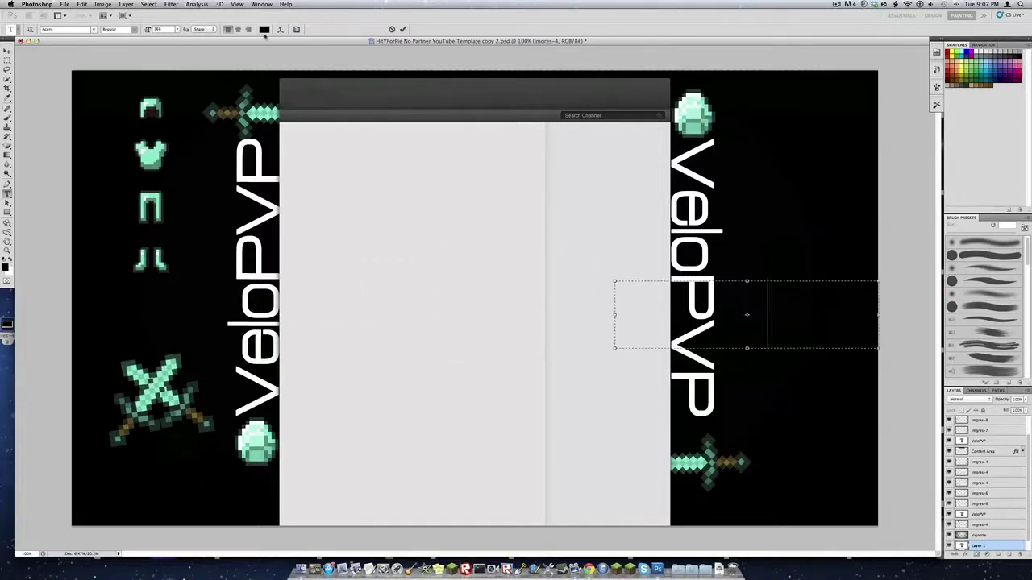
left_click(265, 30)
left_click_drag(411, 220, 387, 200)
left_click(600, 213)
key("super+a")
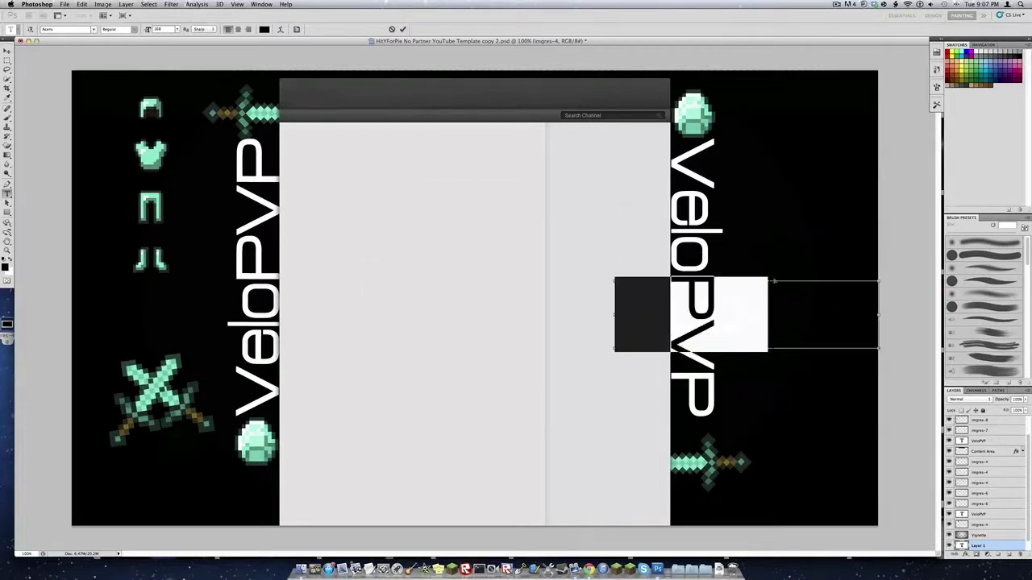
key("BackSpace")
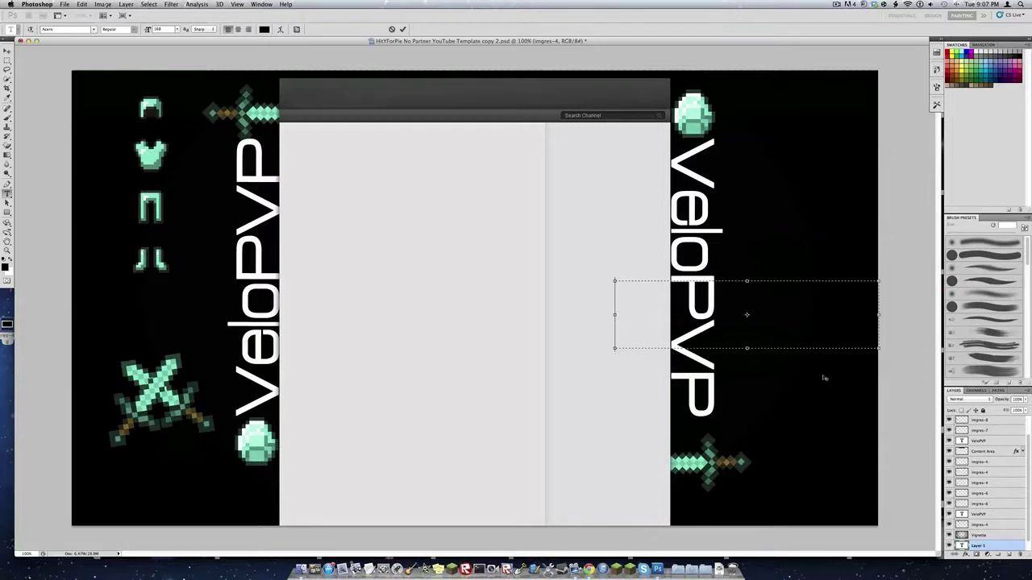
Set the text colour to light green #c5ff79 and the font size to 30 pt
left_click_drag(824, 377, 528, 348)
left_click(264, 29)
left_click(520, 301)
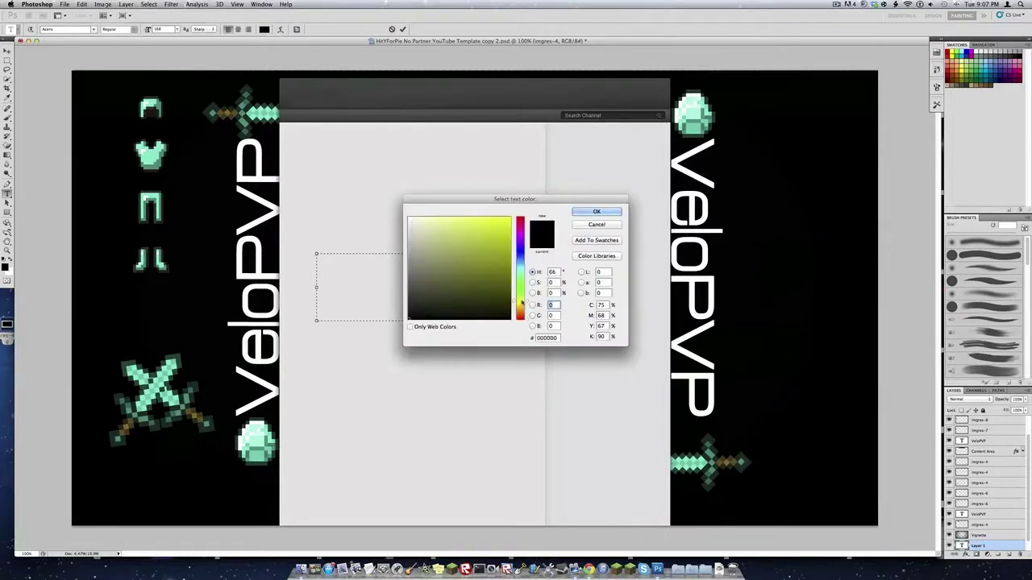
left_click_drag(521, 302, 522, 295)
left_click_drag(479, 243, 462, 215)
left_click(610, 216)
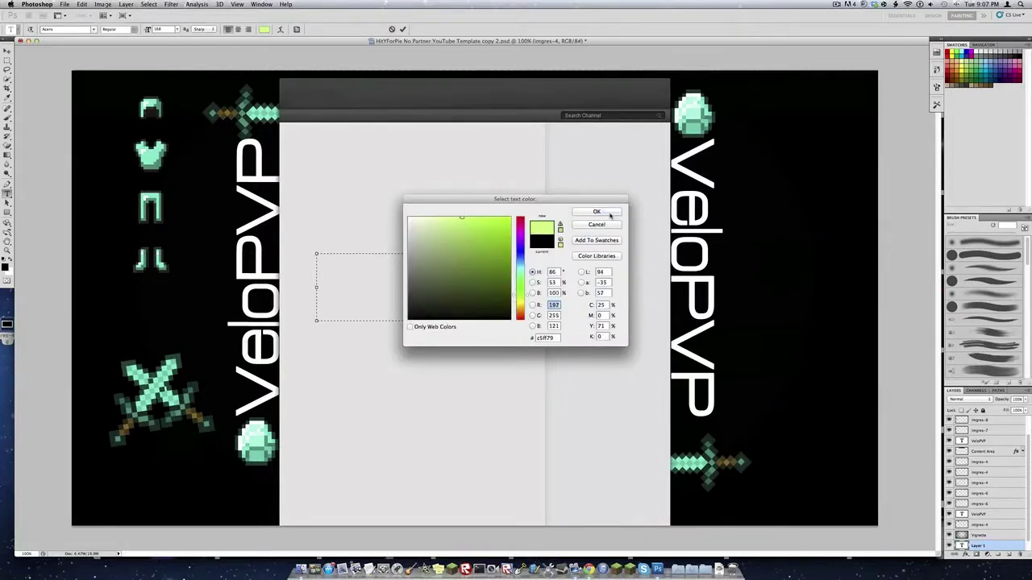
left_click(597, 212)
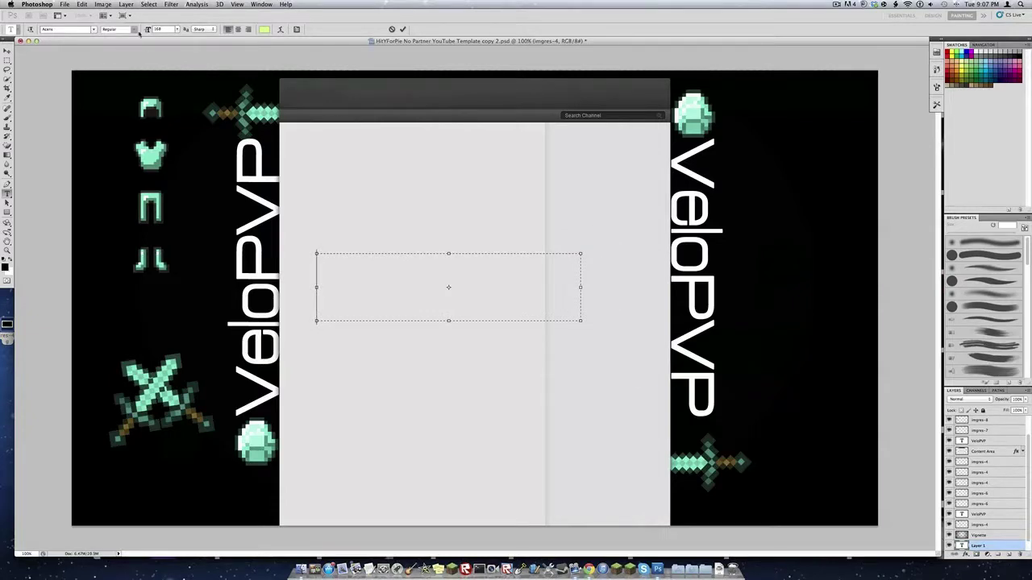
left_click(177, 29)
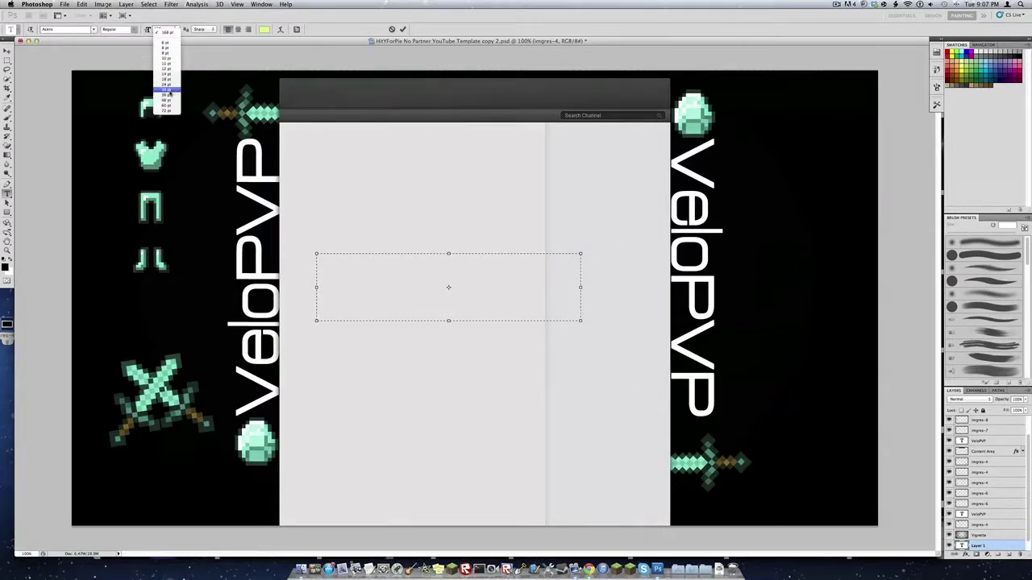
left_click(170, 91)
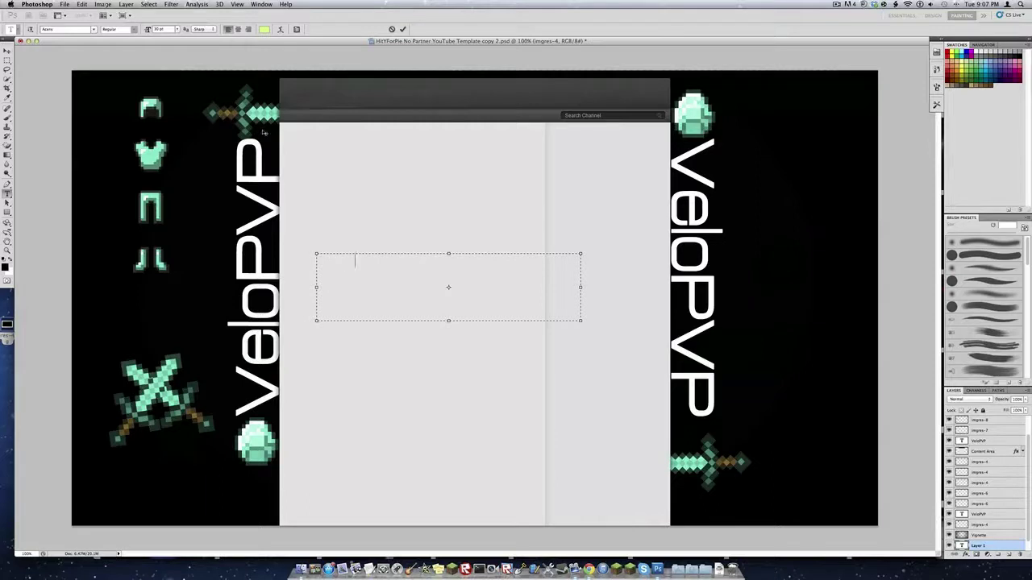
left_click_drag(976, 547, 977, 421)
left_click(444, 280)
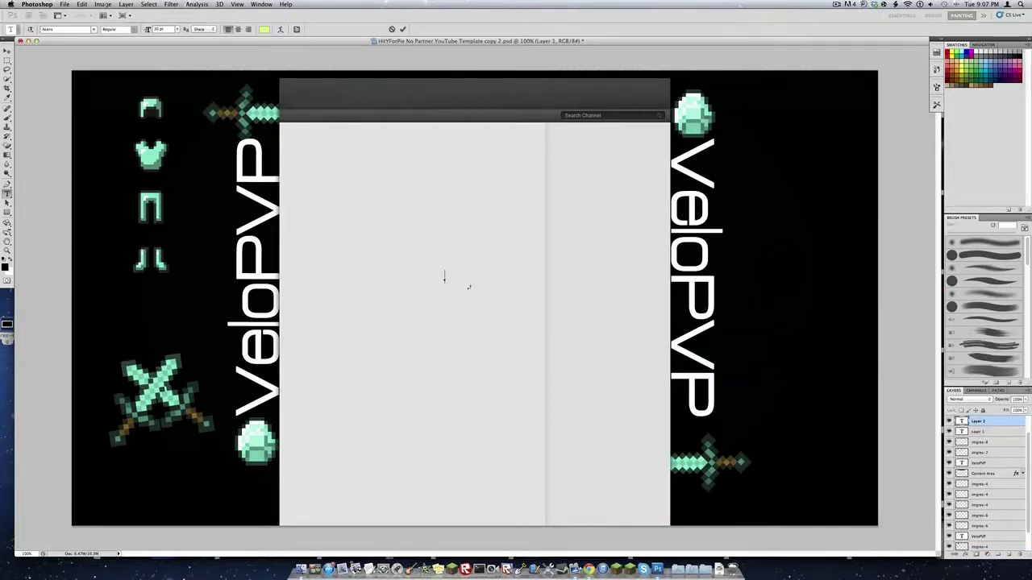
key("Escape")
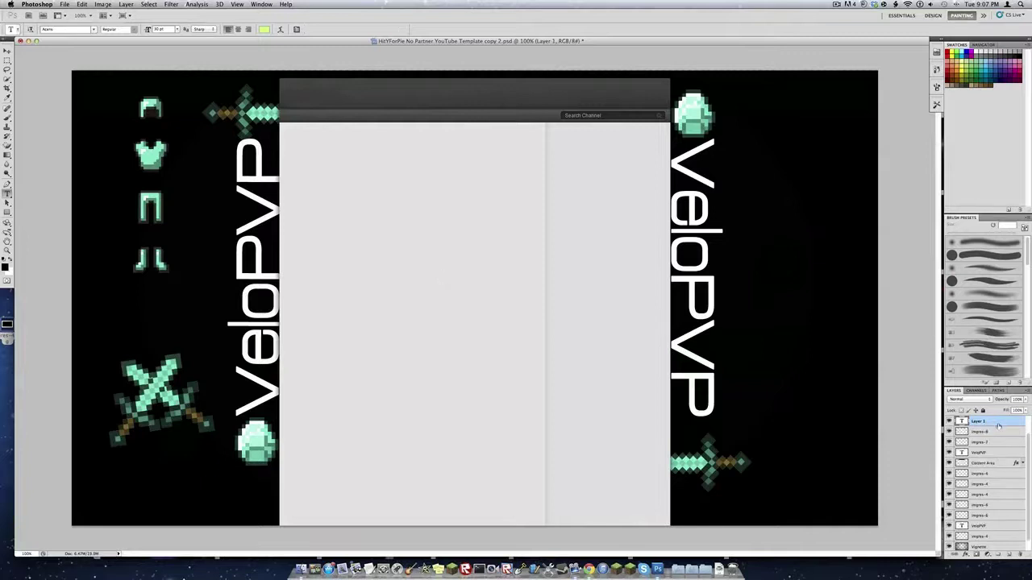
left_click_drag(453, 348, 593, 360)
key("Escape")
left_click(421, 277)
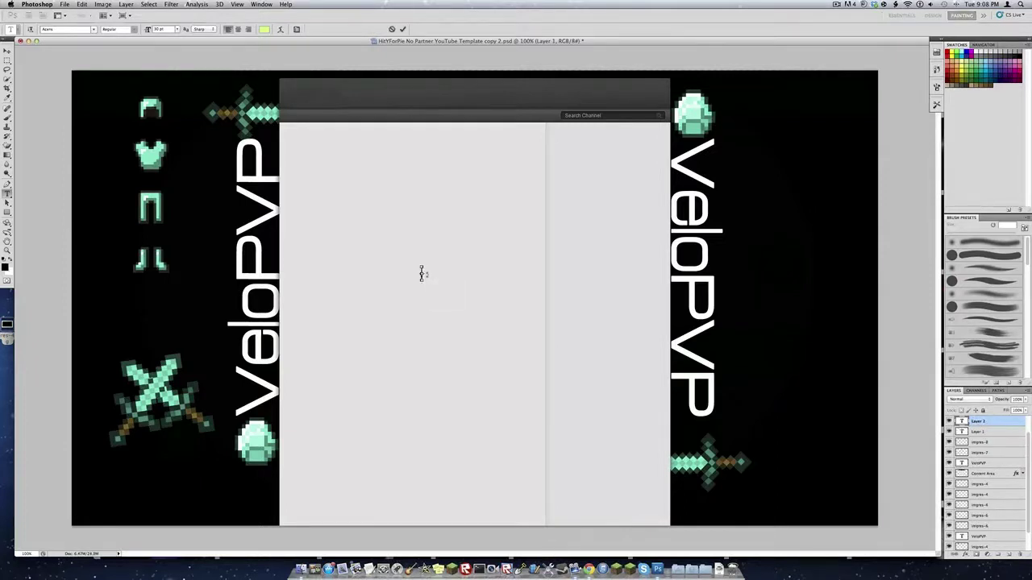
key("Escape")
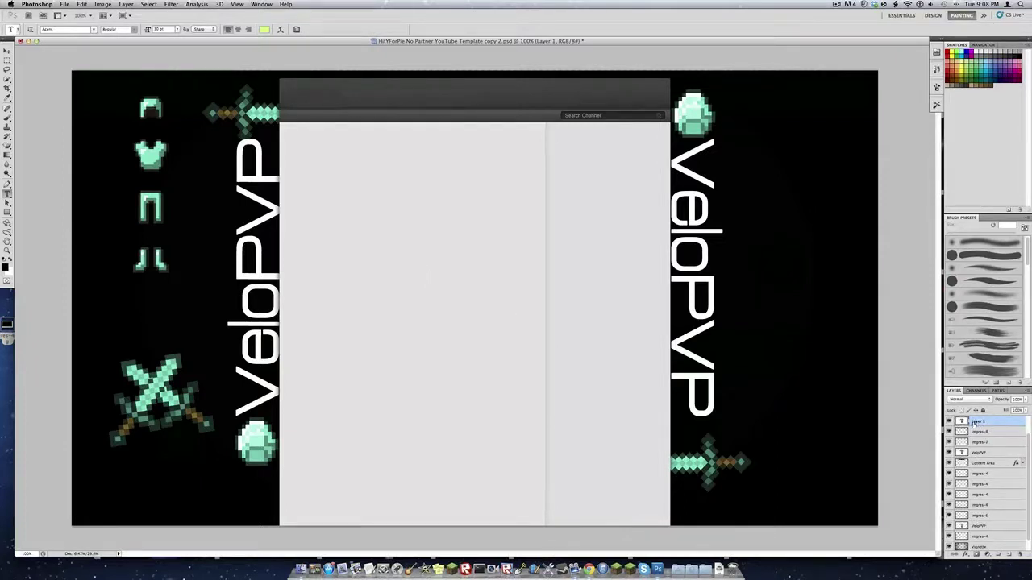
key("Delete")
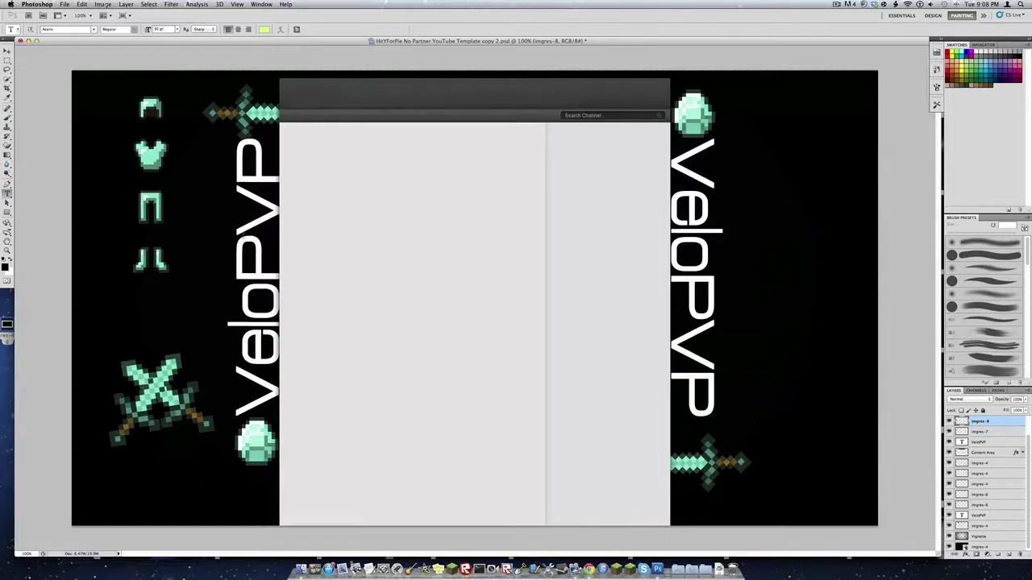
Add a new light green text reading "SubScribe" over the content area and set its font size to 72 pt
left_click_drag(504, 330, 742, 320)
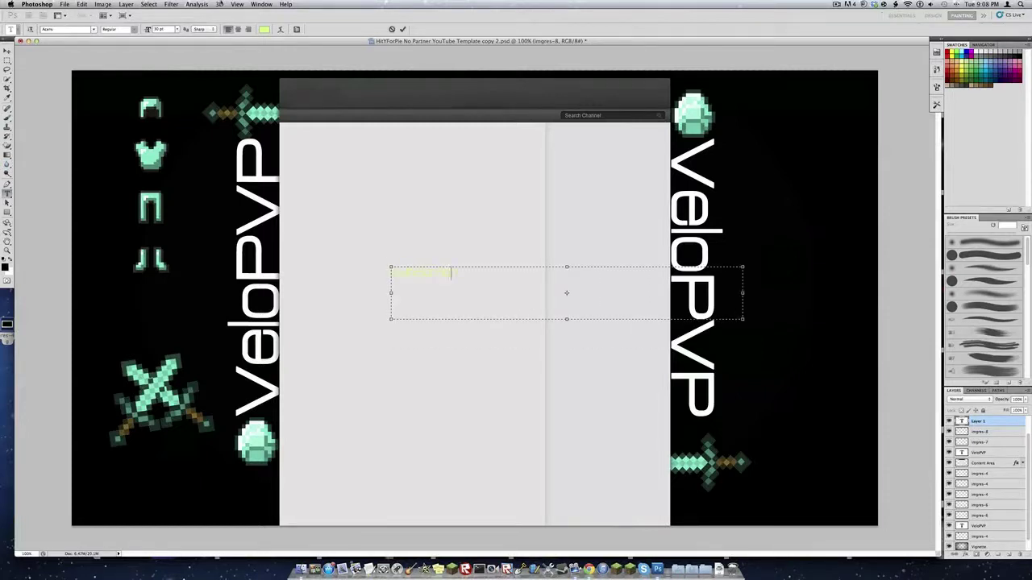
left_click(177, 29)
left_click(158, 2)
key("super+a")
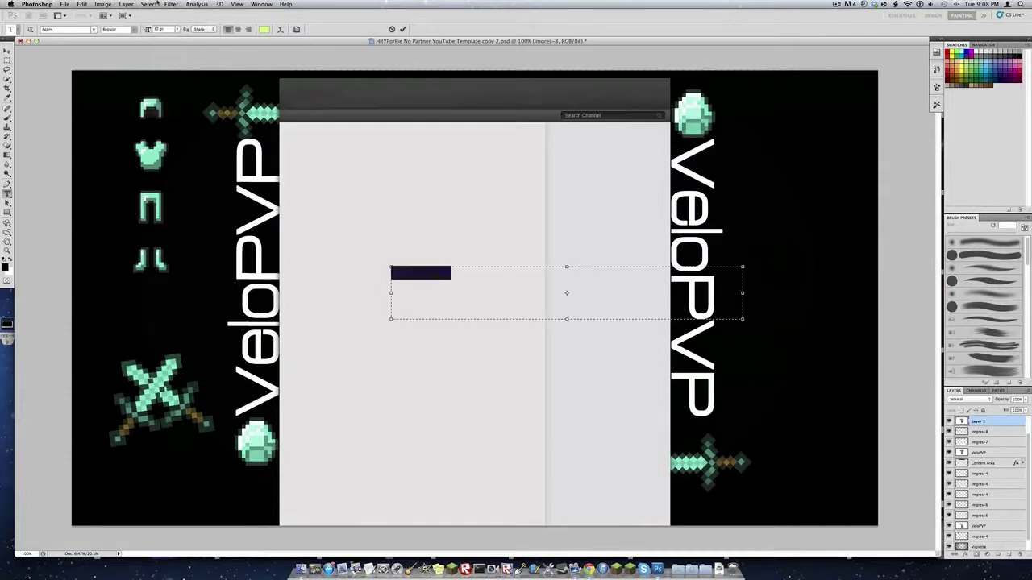
left_click(171, 29)
left_click(169, 112)
left_click_drag(633, 350, 771, 355)
left_click_drag(790, 402, 598, 391)
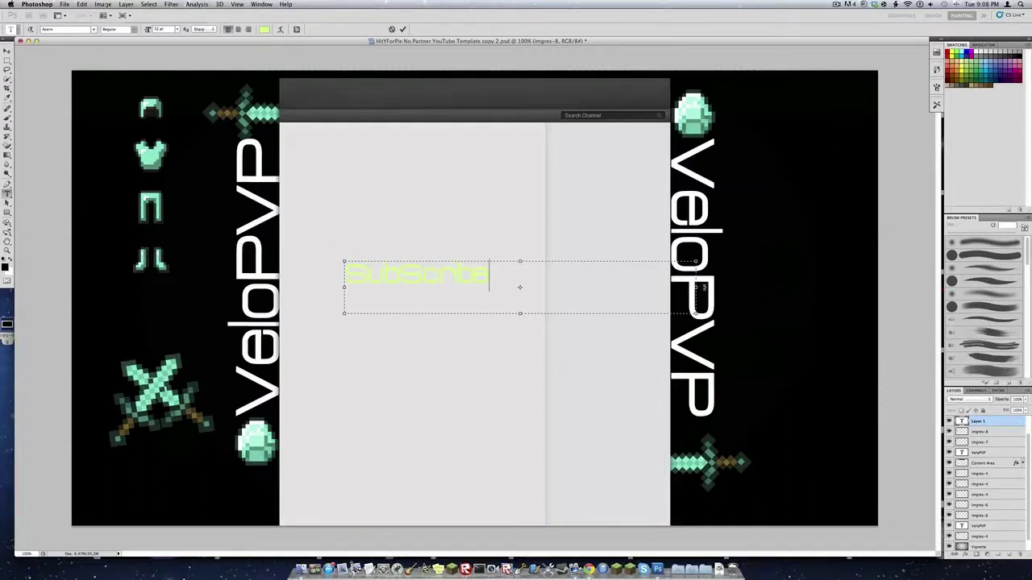
Rotate the SubScribe text 90° counterclockwise, shorten its text box, and place it in the canvas's upper-left corner beside the armour
left_click_drag(703, 287, 520, 196)
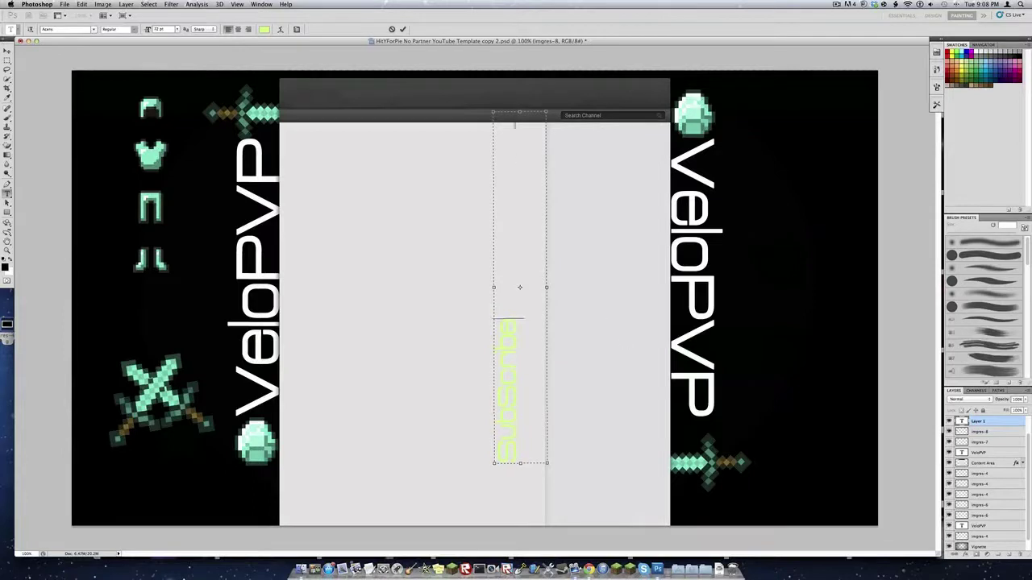
left_click_drag(520, 113, 520, 316)
left_click_drag(581, 395, 186, 175)
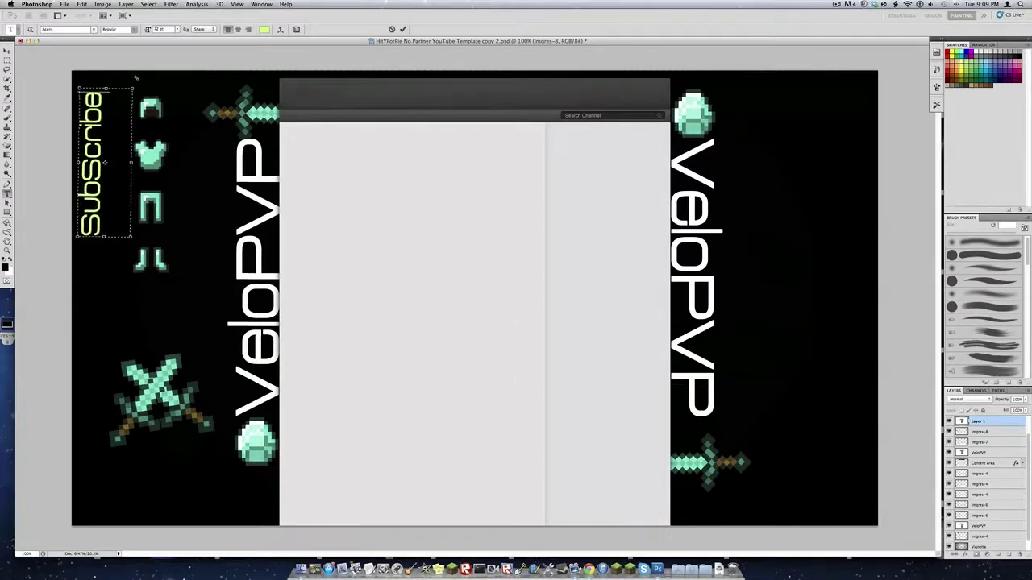
left_click_drag(135, 77, 126, 57)
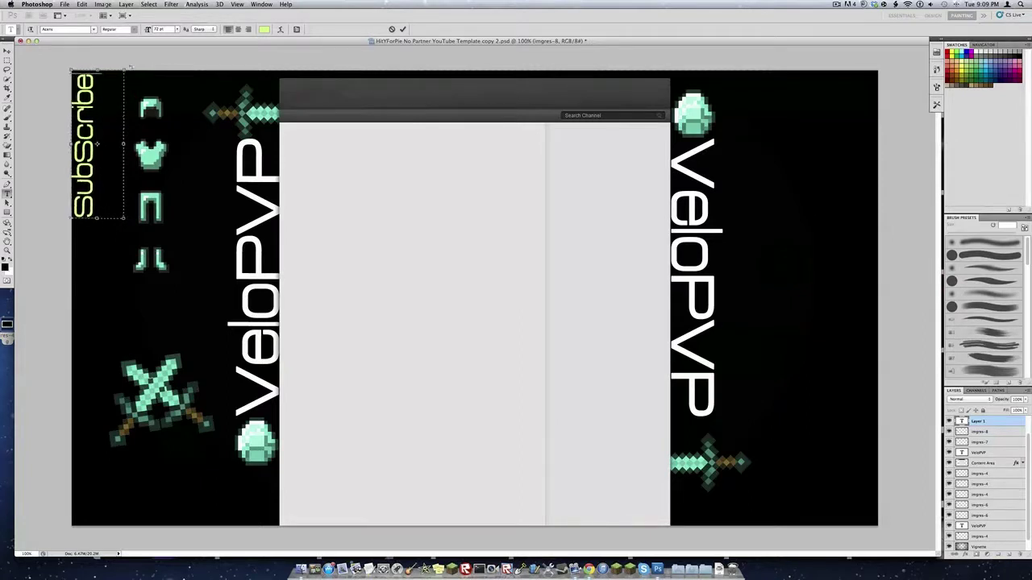
left_click_drag(162, 154, 166, 161)
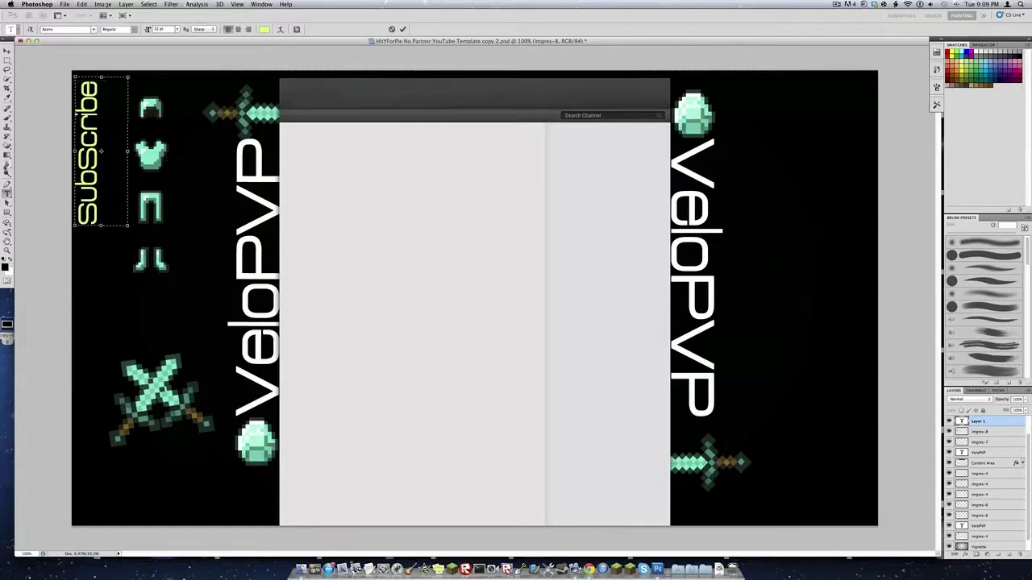
mouse_move(405, 253)
left_mouse_down()
mouse_move(419, 260)
mouse_move(403, 247)
left_mouse_up()
scroll(1022, 507, "down", 2)
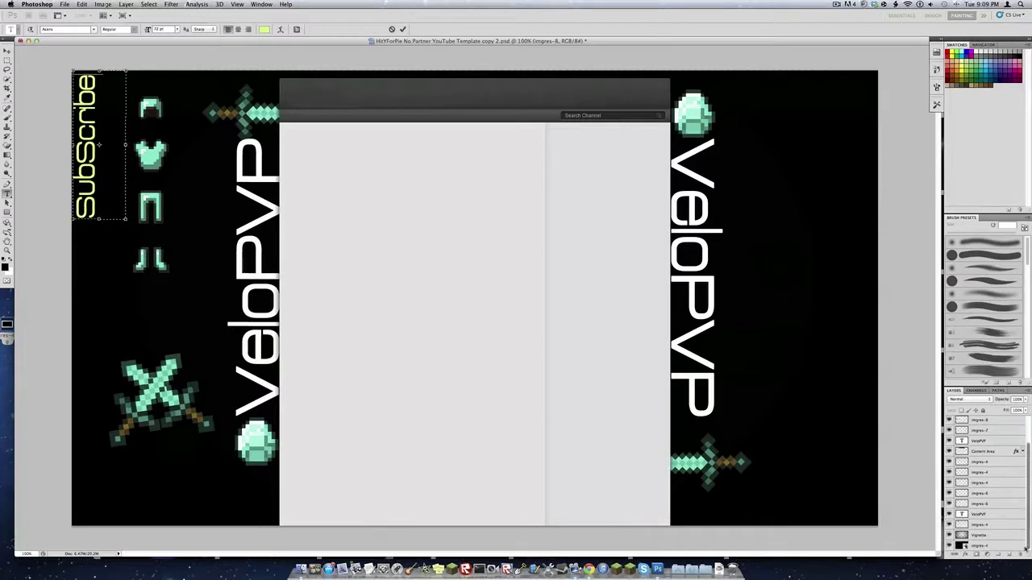
left_click(992, 536)
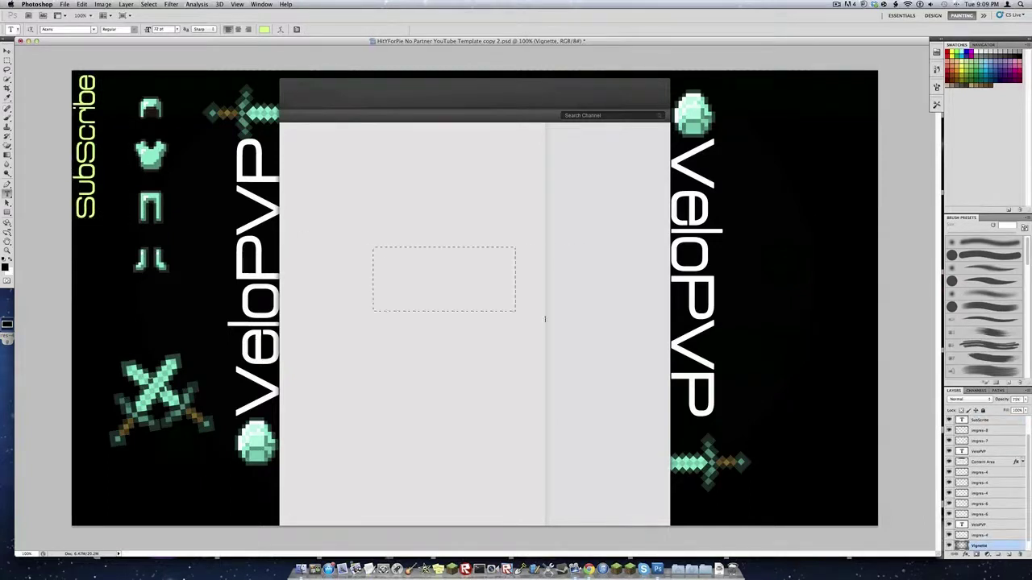
Add a new text reading "Like" and move its layer directly above the Content Area layer
left_click_drag(545, 320, 636, 297)
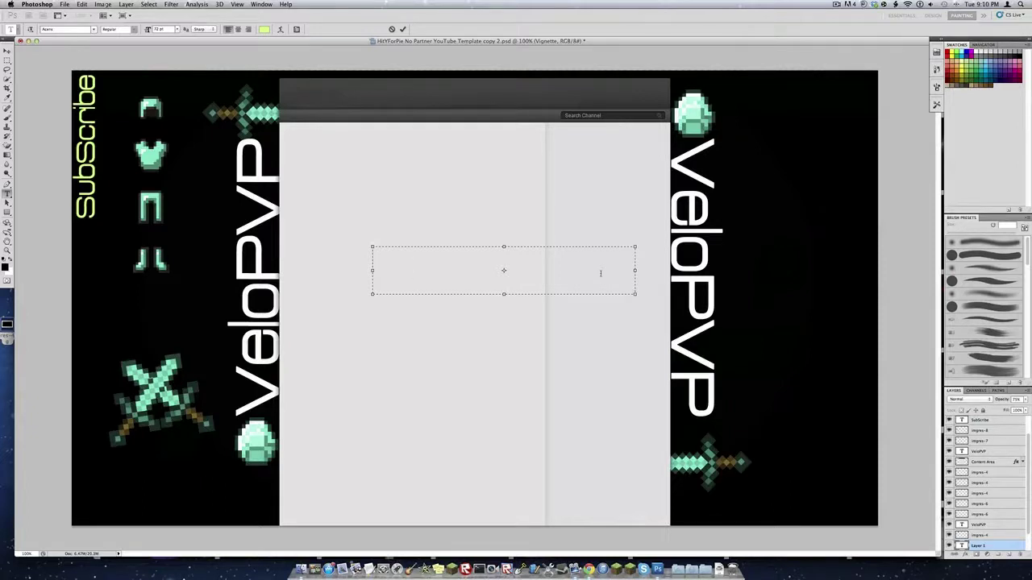
type("Like")
left_click_drag(990, 544, 995, 457)
left_click(405, 264)
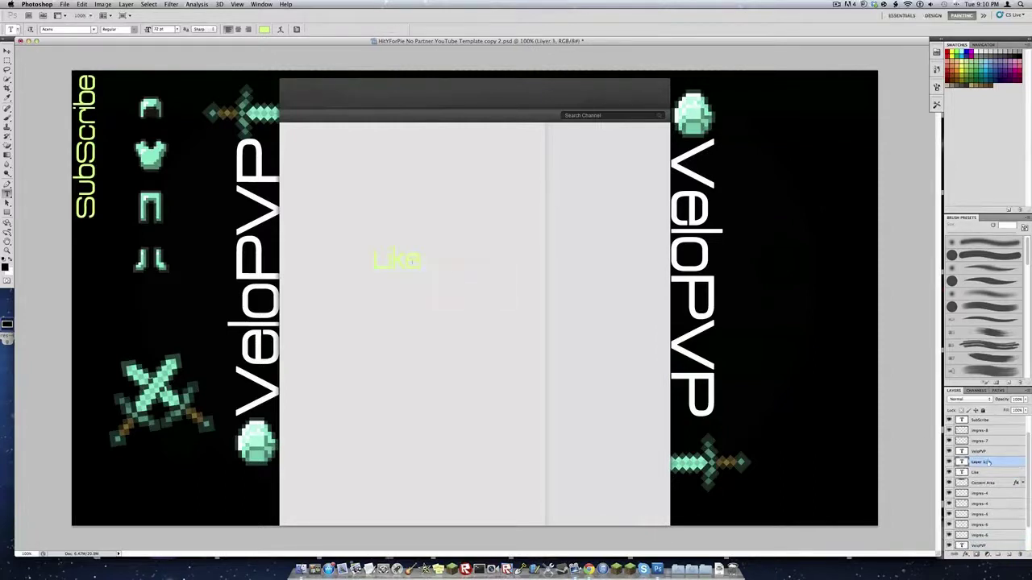
Extend the Like text so that it reads "Like*Comment"
left_click(431, 260)
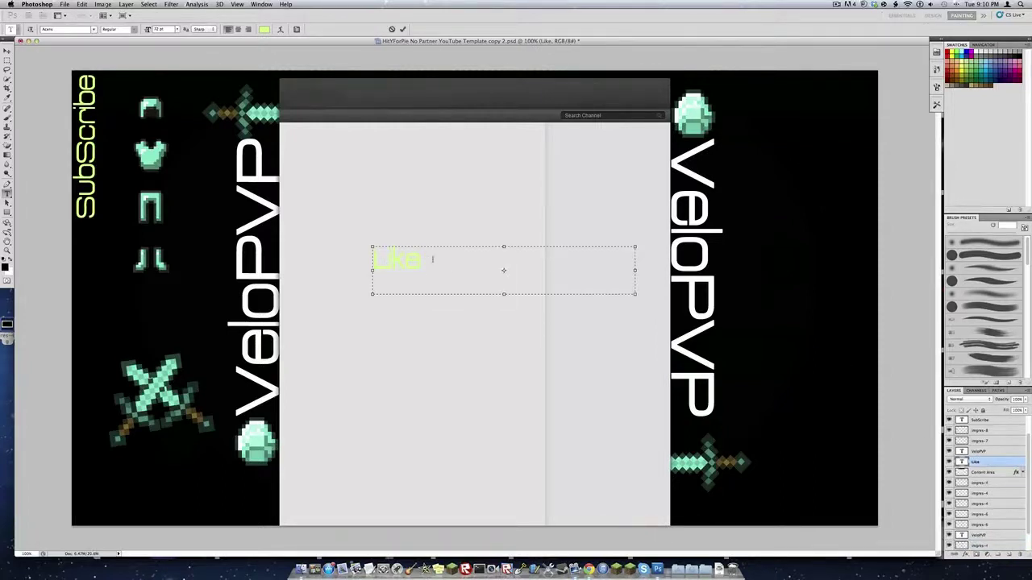
type("mment")
key("Left")
key("Left")
key("Left")
key("Left")
key("Left")
key("Left")
key("Left")
key("Left")
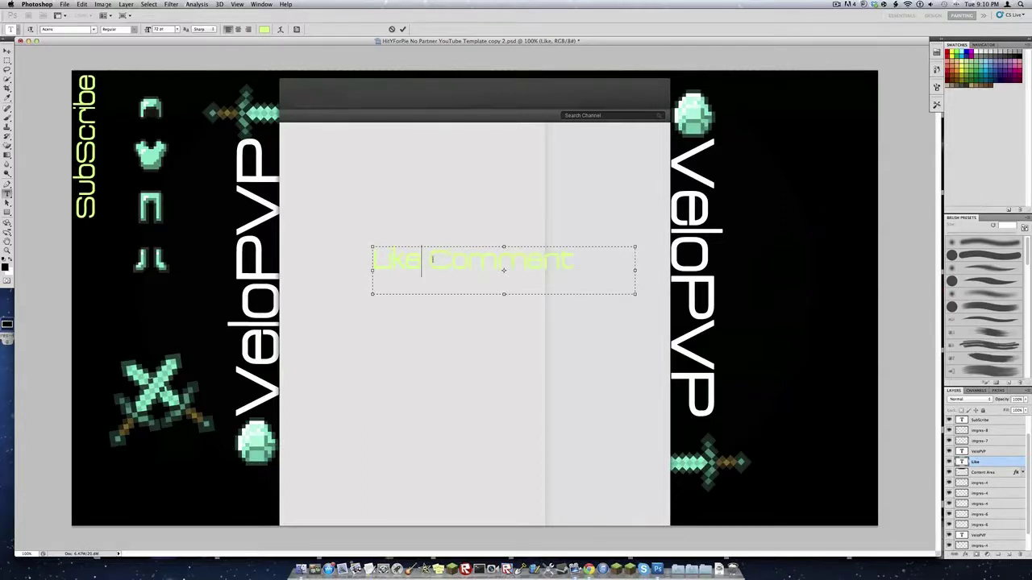
type("'")
key("BackSpace")
Rotate the Like*Comment text 90° clockwise and place it in the canvas's upper-right corner
left_click_drag(596, 353, 653, 335)
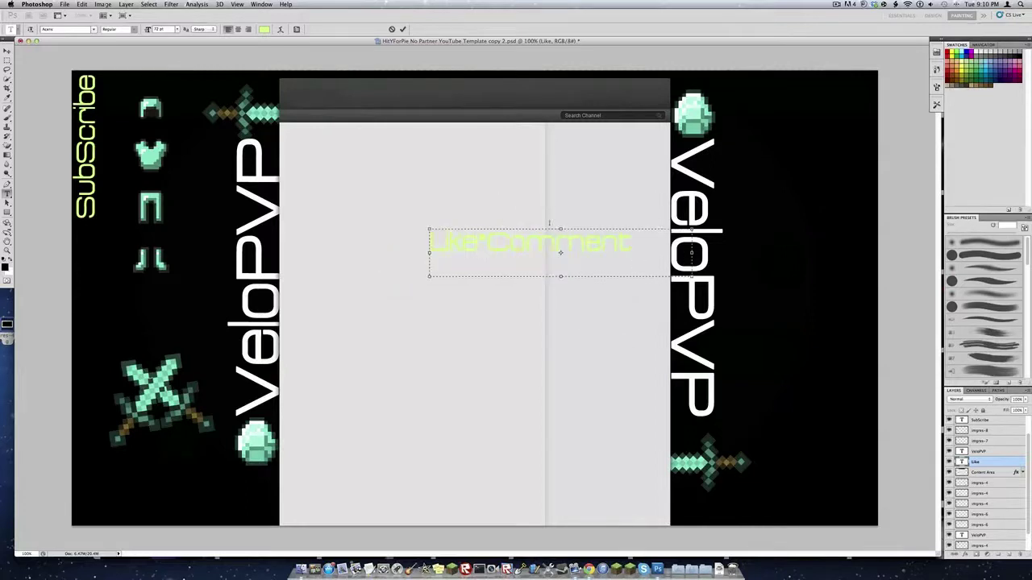
left_click_drag(425, 227, 580, 151)
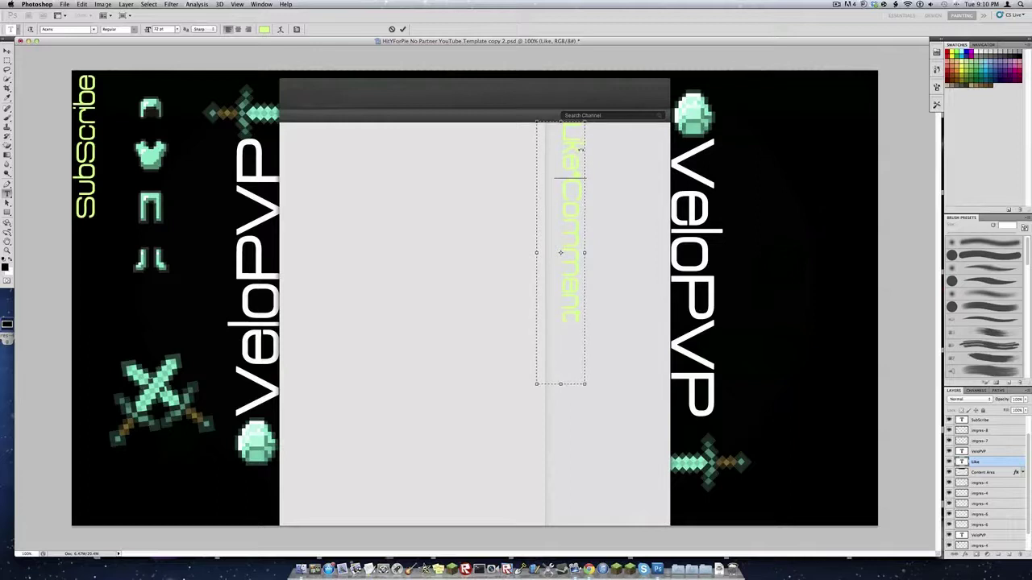
left_click_drag(632, 331, 914, 283)
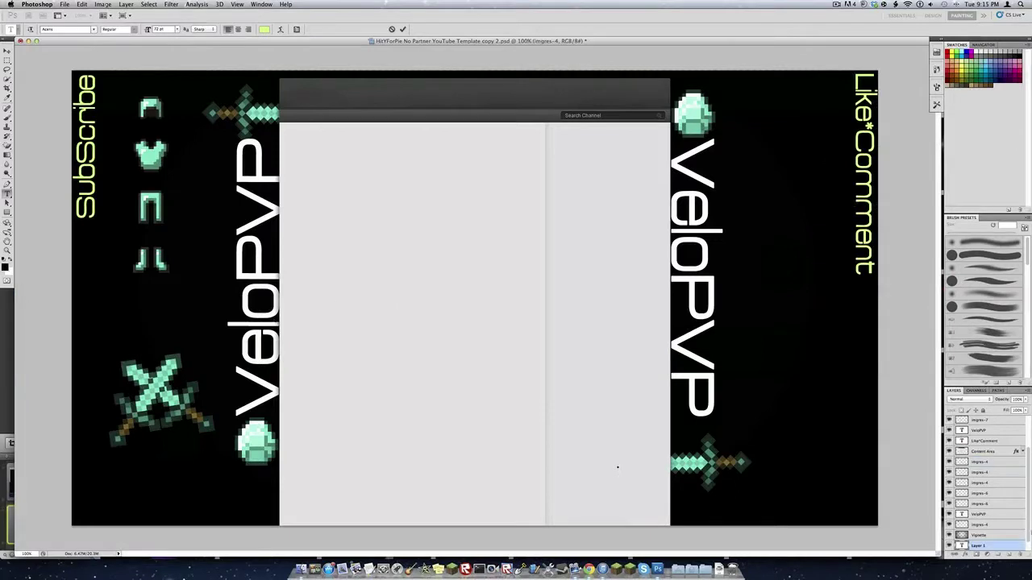
Apply Bevel and Emboss with Texture and a linear Gradient Overlay to the VeloPVP text on the right side of the canvas
scroll(1003, 457, "up", 2)
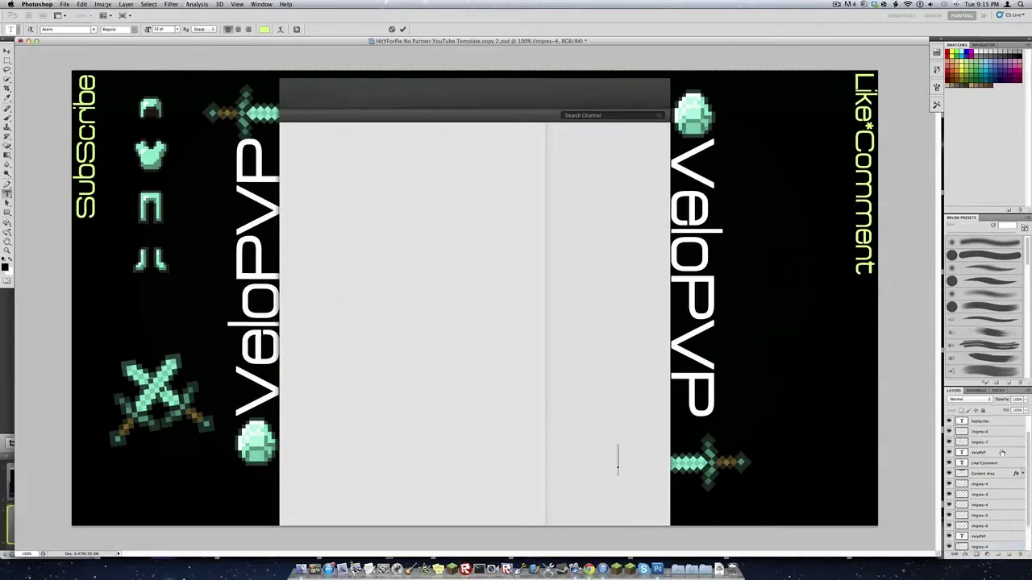
scroll(994, 462, "down", 2)
left_click(983, 450)
left_click(983, 431)
left_click(975, 554)
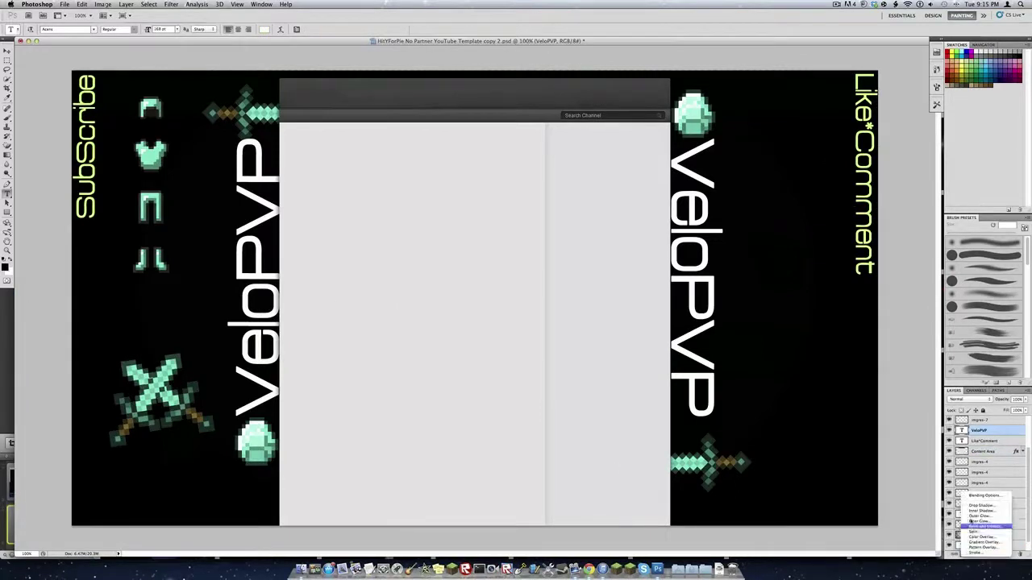
left_click(981, 535)
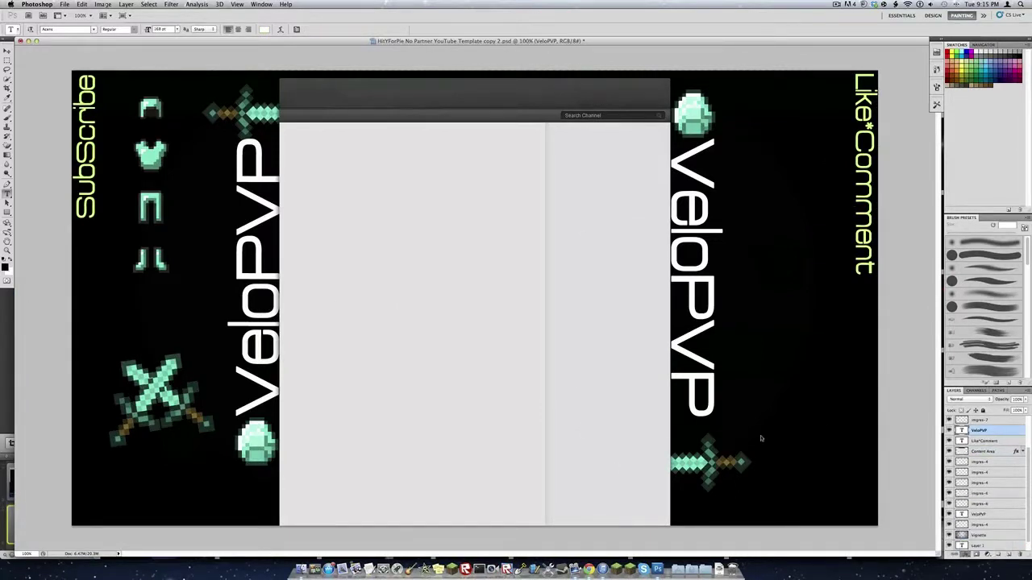
left_click(601, 323)
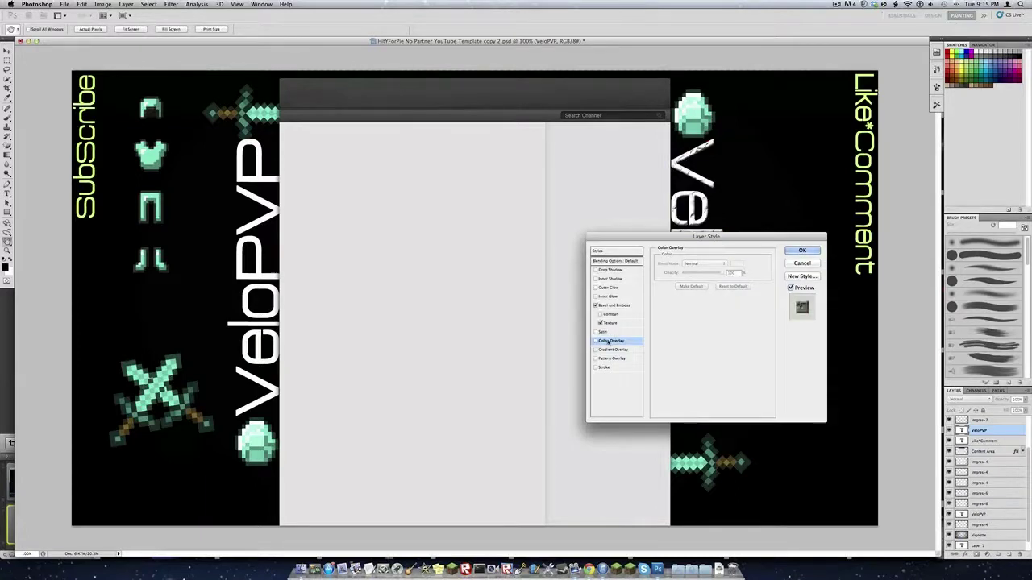
left_click(598, 350)
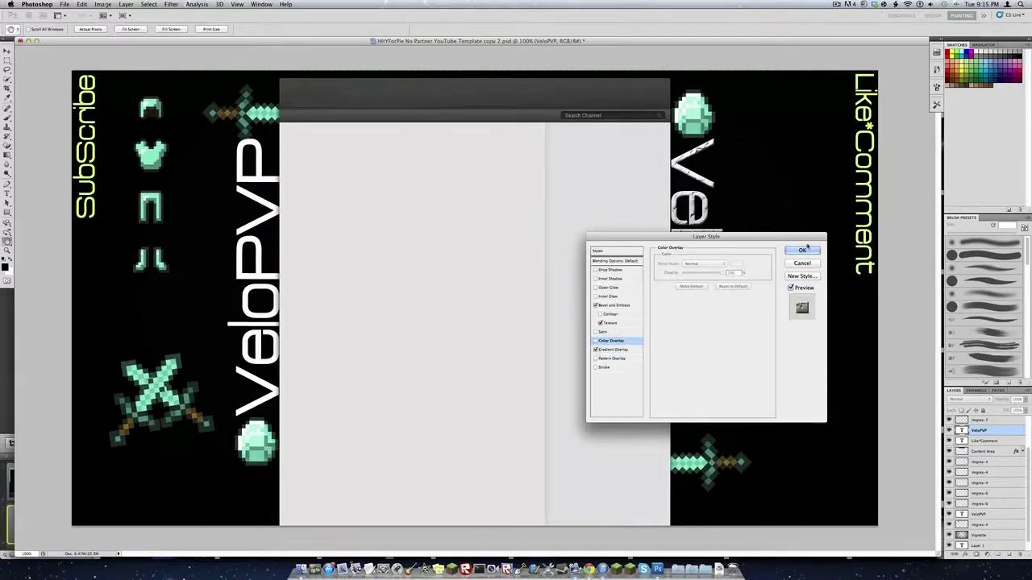
left_click(802, 250)
Apply Bevel and Emboss without Texture or Gradient Overlay to the diamond below the left VeloPVP text
double_click(248, 248)
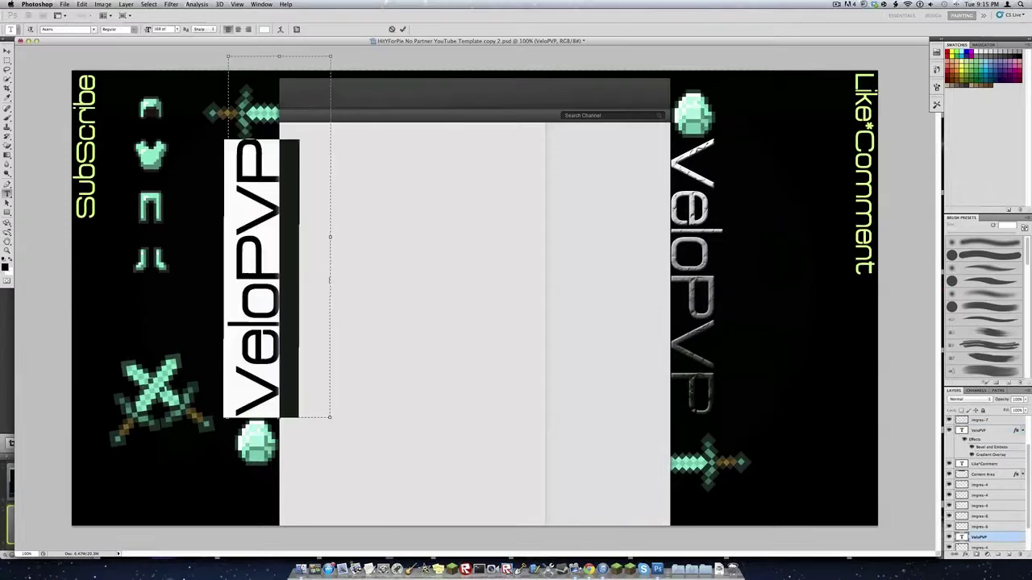
scroll(992, 533, "up", 3)
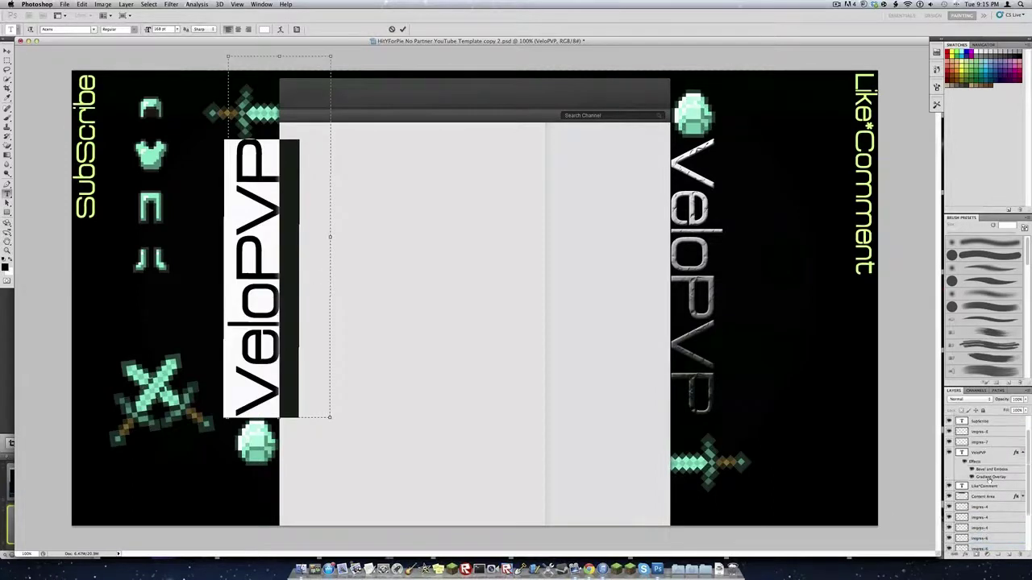
scroll(990, 478, "down", 3)
left_click(975, 518)
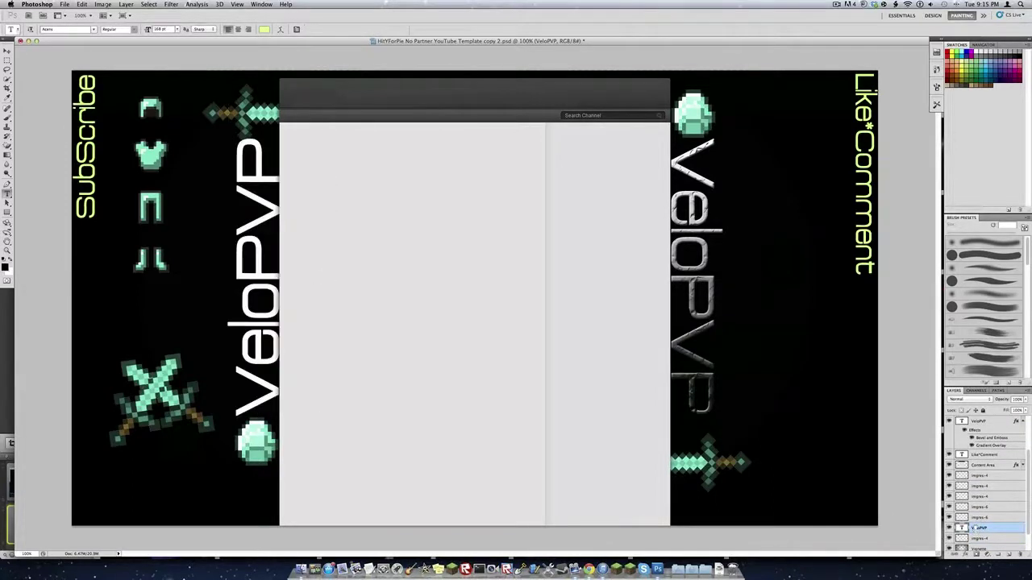
left_click(977, 554)
left_click(987, 517)
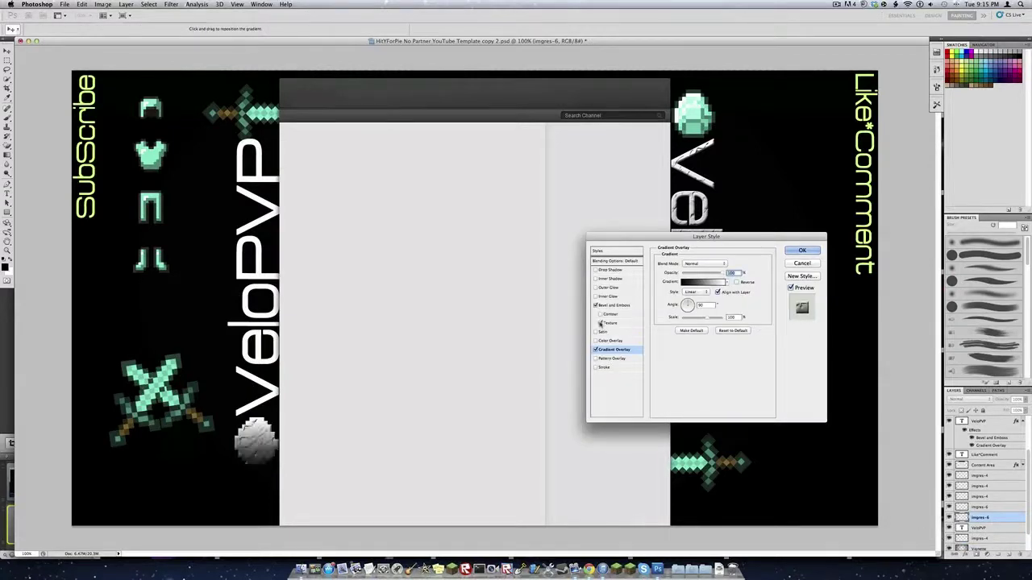
left_click(596, 350)
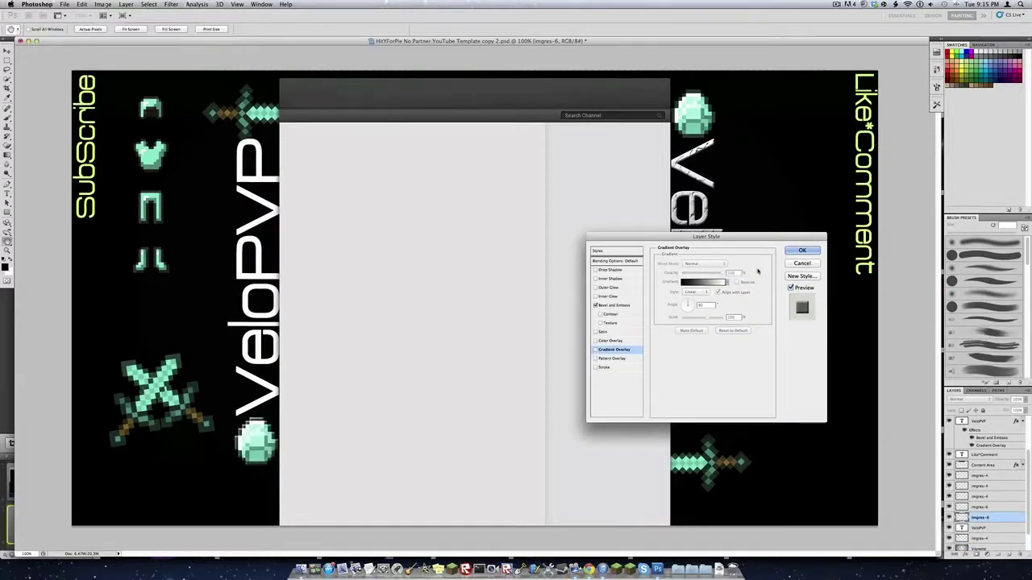
left_click(799, 252)
left_click(694, 123)
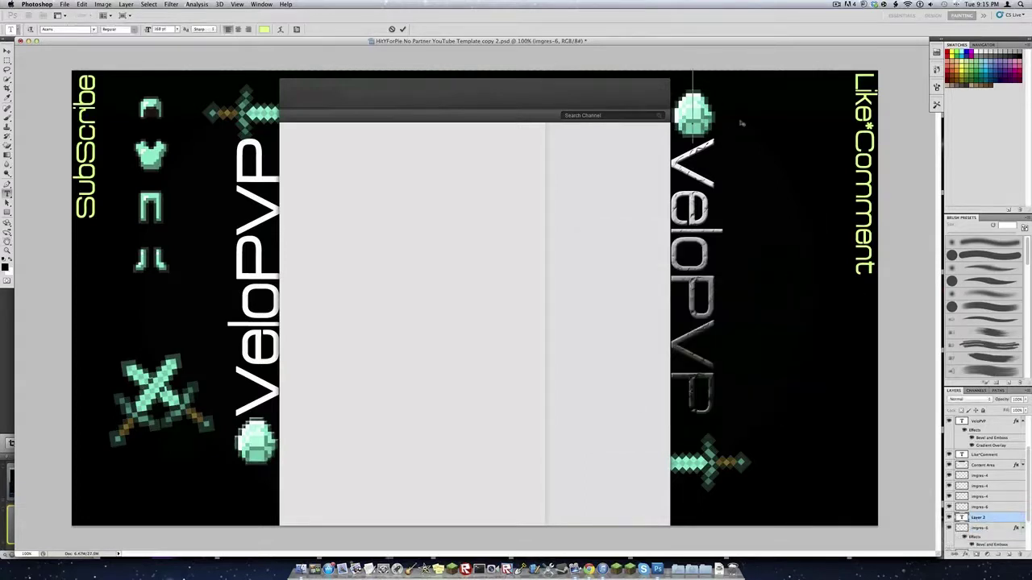
left_click(992, 519)
scroll(992, 519, "up", 5)
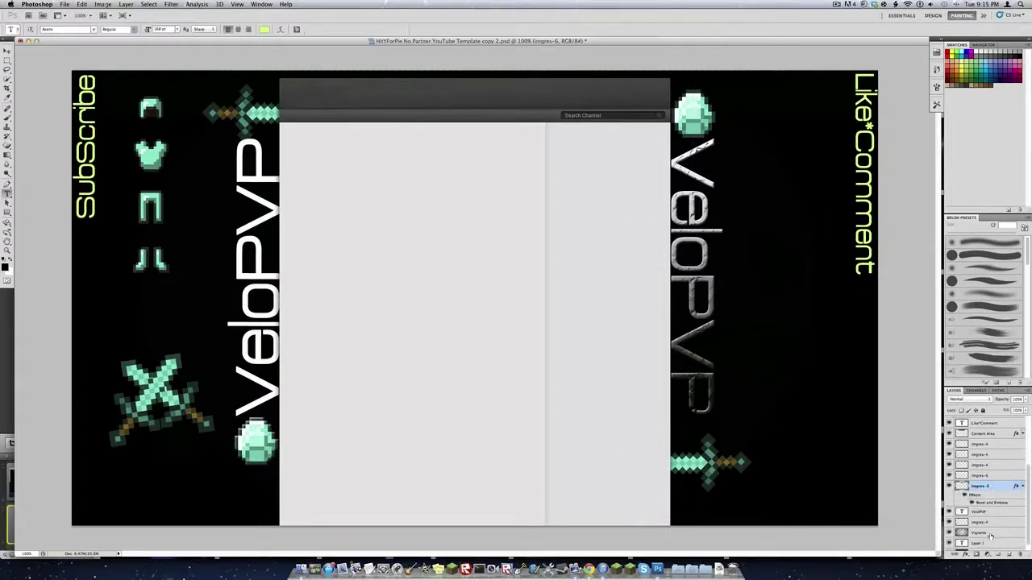
scroll(995, 452, "down", 8)
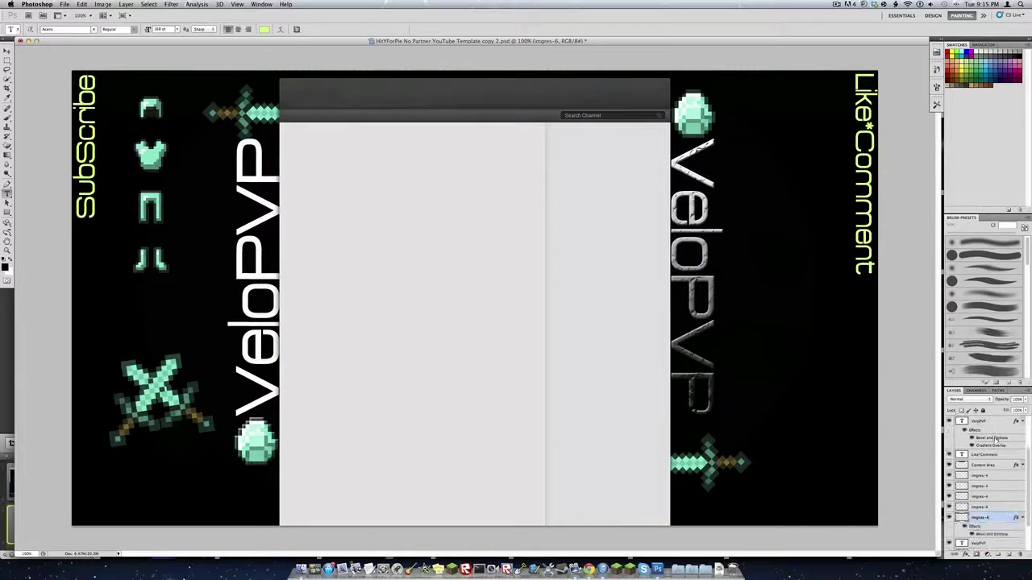
left_click(982, 516)
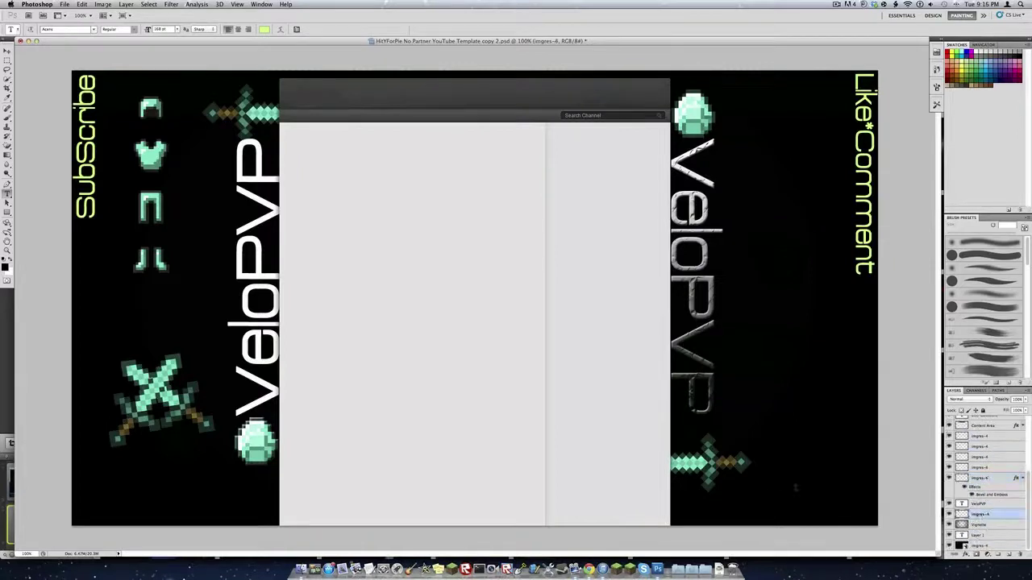
key("v")
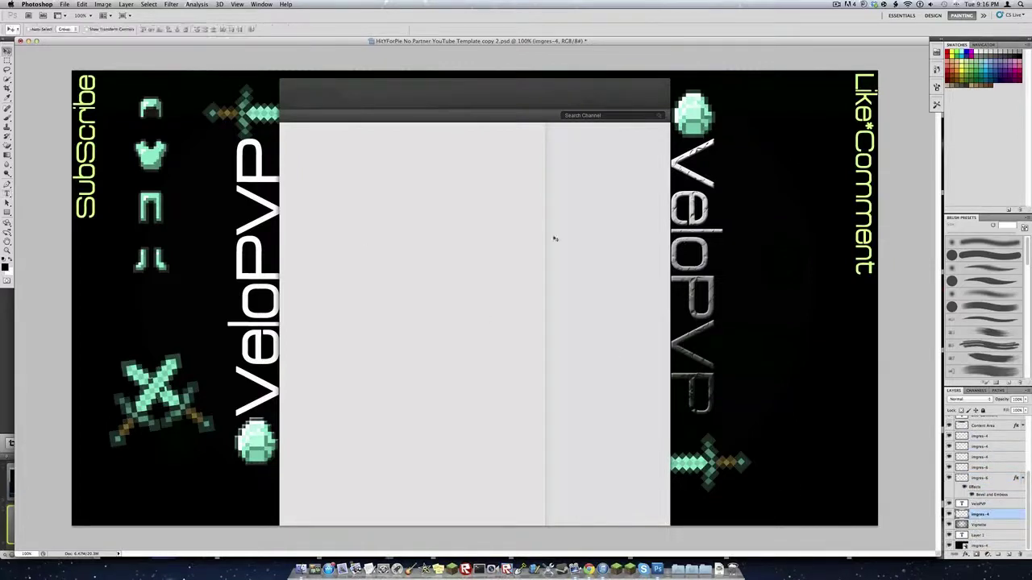
Apply Bevel and Emboss with Texture plus a Gradient Overlay to the left VeloPVP text
scroll(999, 483, "up", 1)
left_click(983, 512)
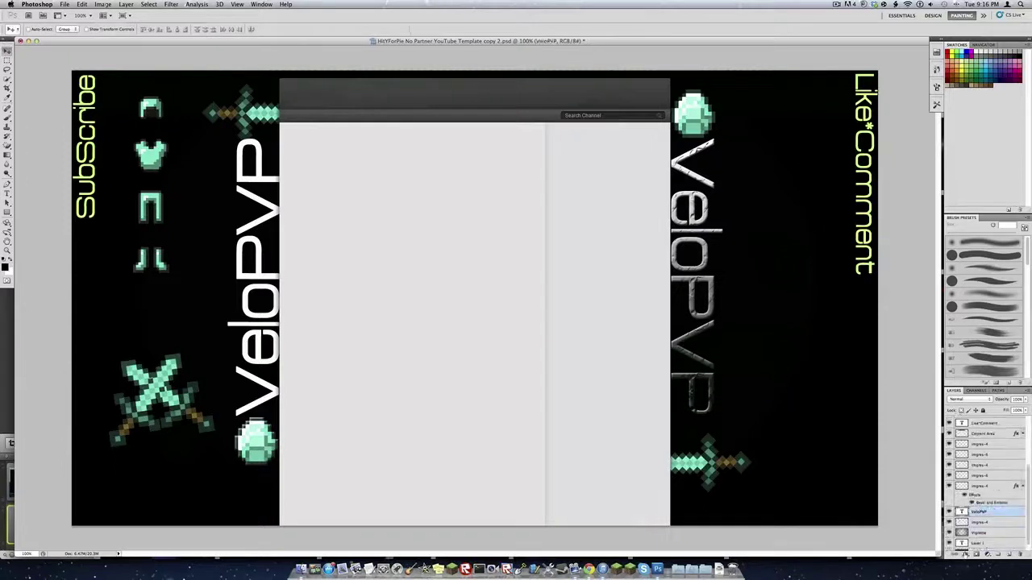
left_click(975, 554)
left_click(981, 537)
left_click(597, 341)
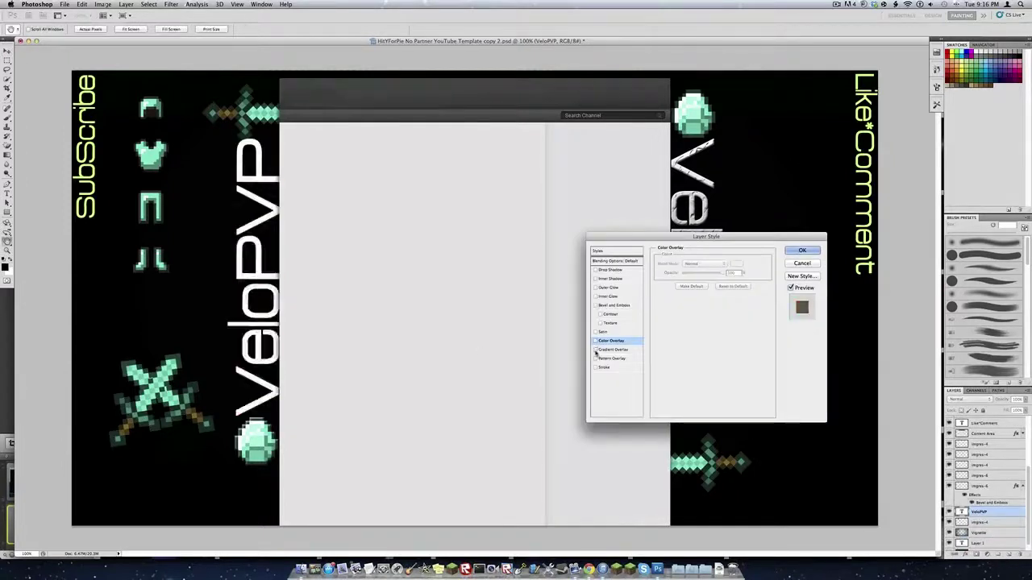
left_click(595, 350)
left_click(601, 322)
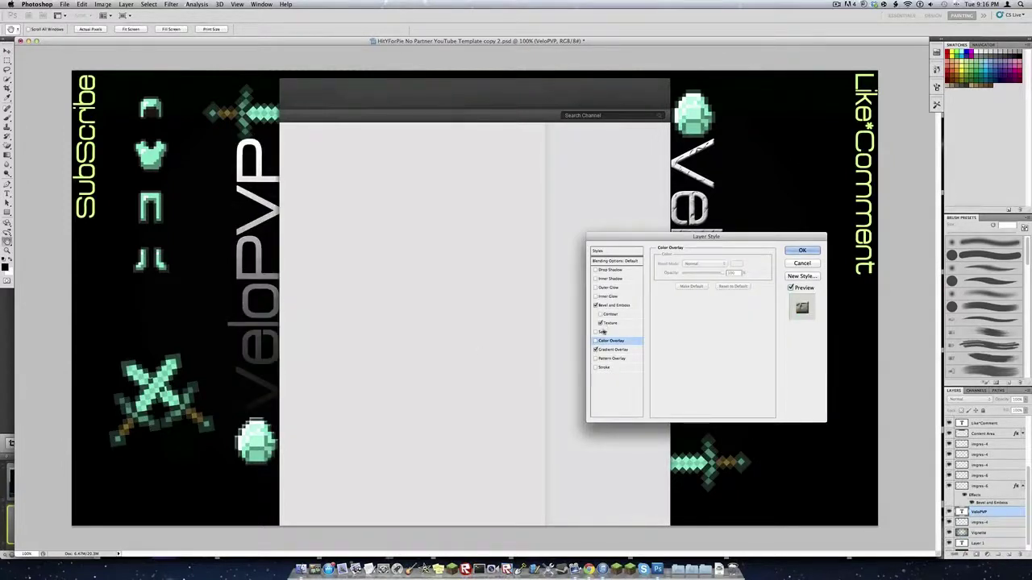
left_click(802, 251)
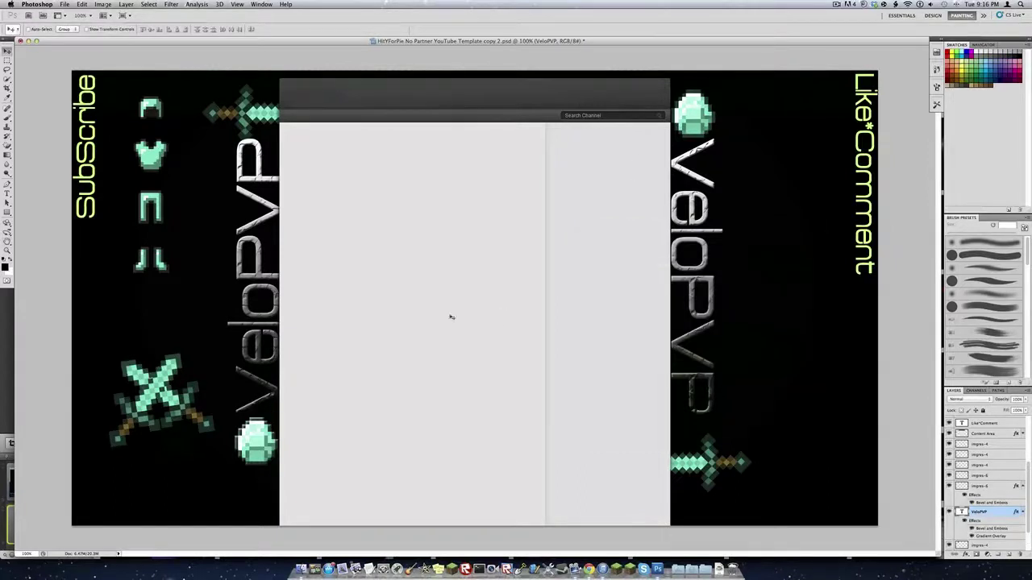
Apply Bevel and Emboss without Satin to the diamond above the right VeloPVP text
scroll(980, 466, "up", 1)
left_click(984, 486)
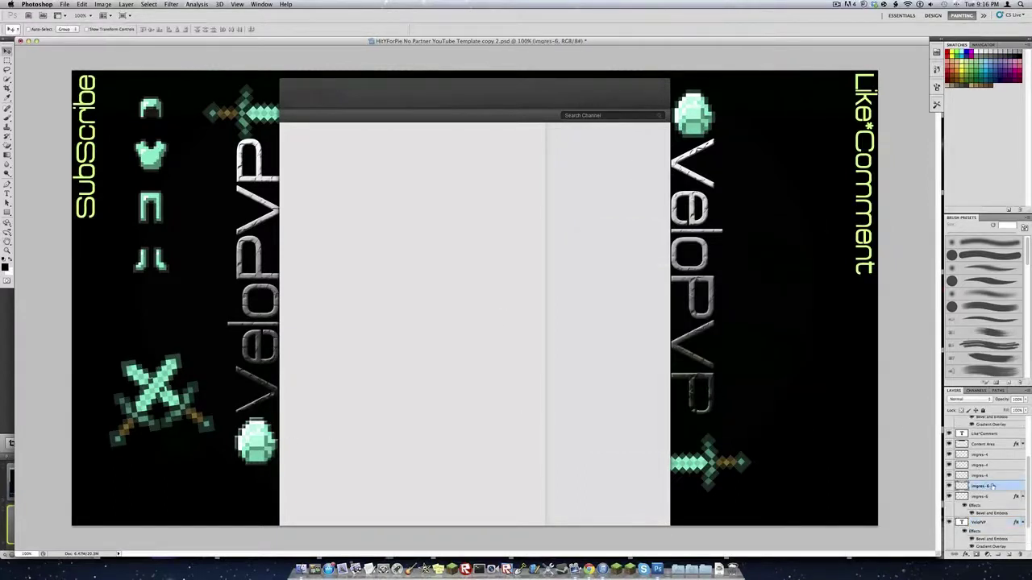
right_click(987, 487)
left_click(976, 555)
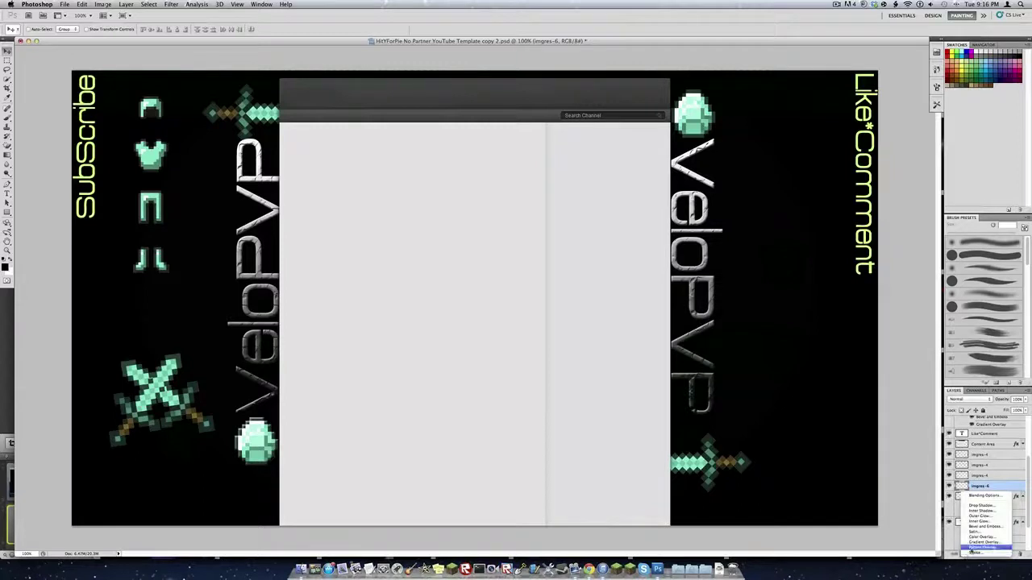
left_click(980, 532)
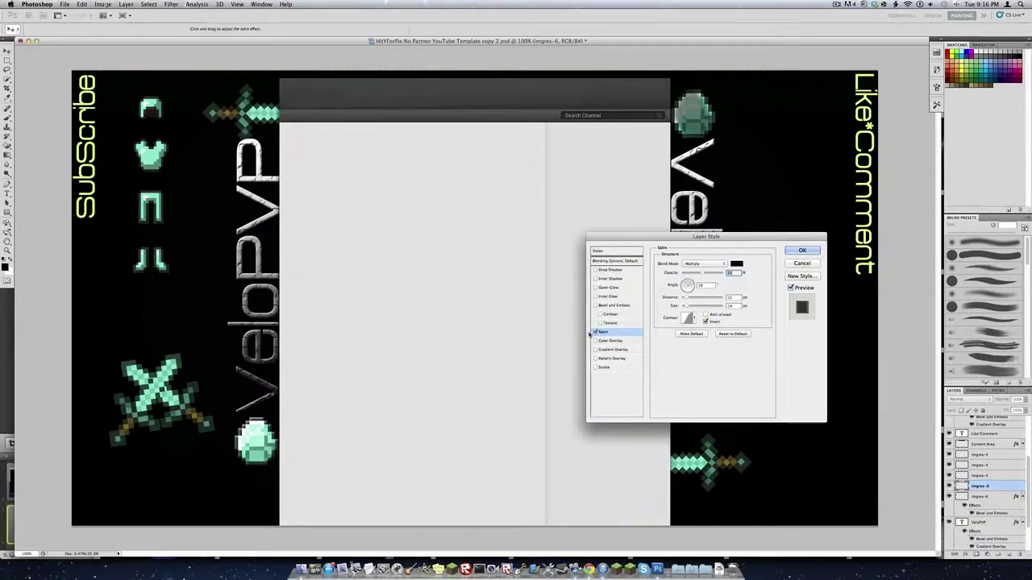
left_click(595, 332)
left_click(595, 305)
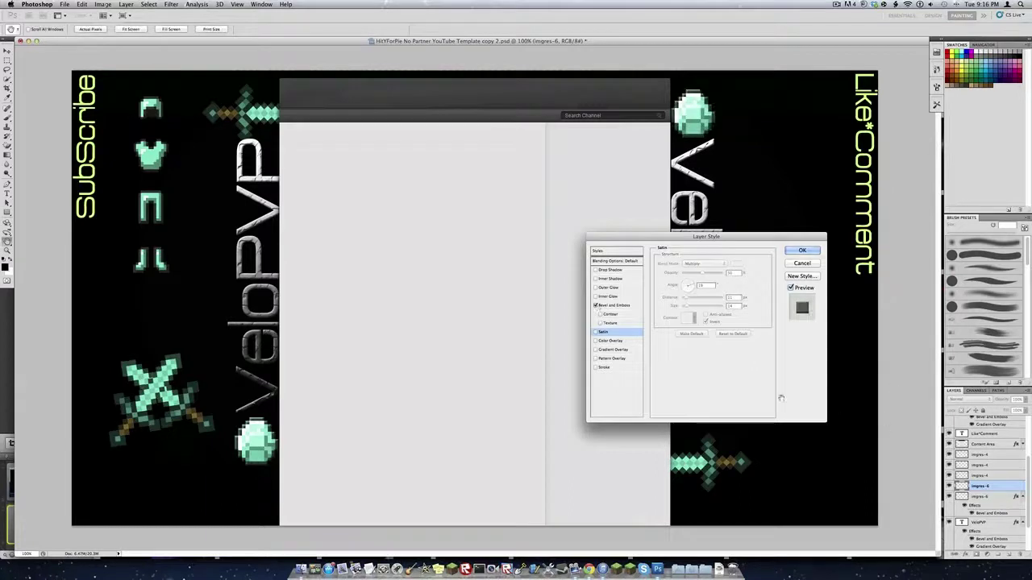
left_click(611, 323)
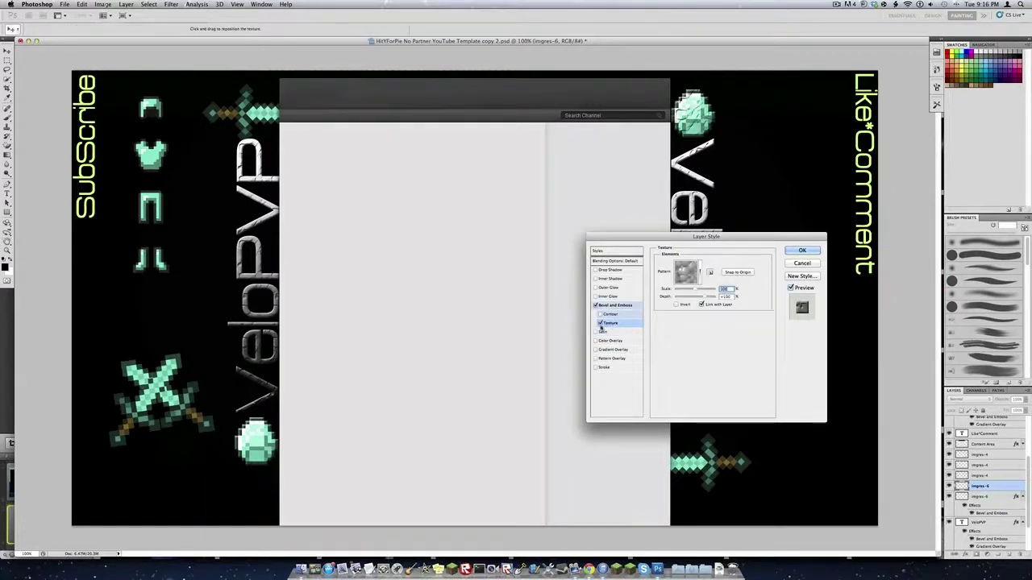
left_click(802, 250)
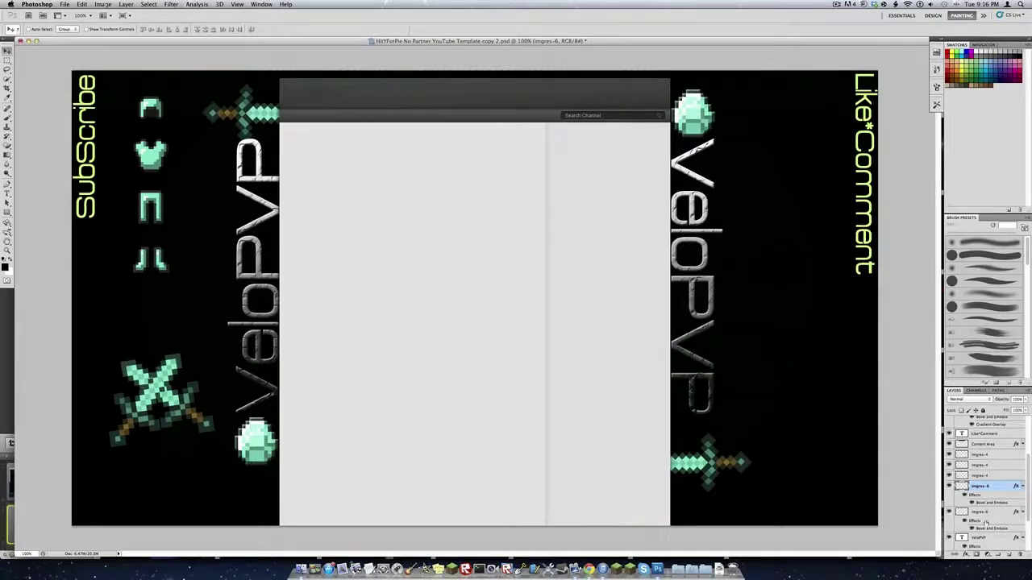
scroll(986, 522, "down", 5)
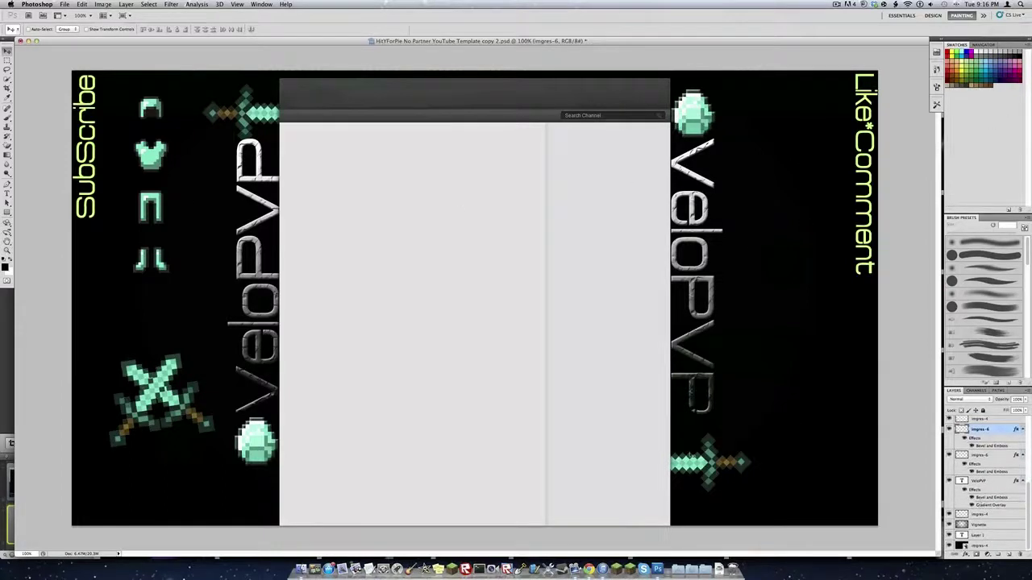